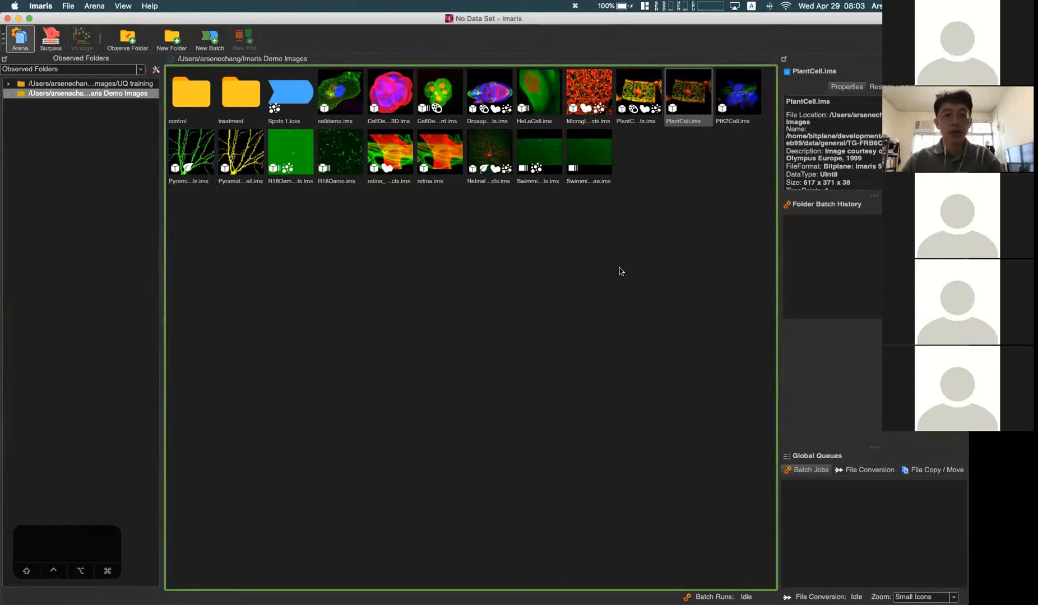
Step: Open the PlantCell.ims image in 3D view and close the Display Adjustment window
{"action": "left_click", "coordinate": [620, 271]}
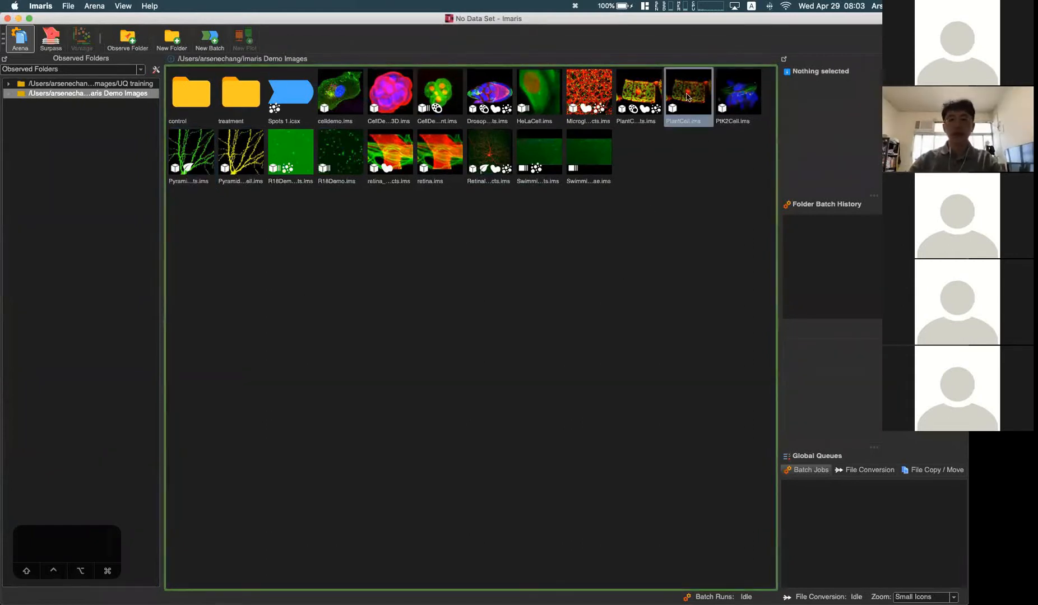
{"action": "mouse_move", "coordinate": [687, 97]}
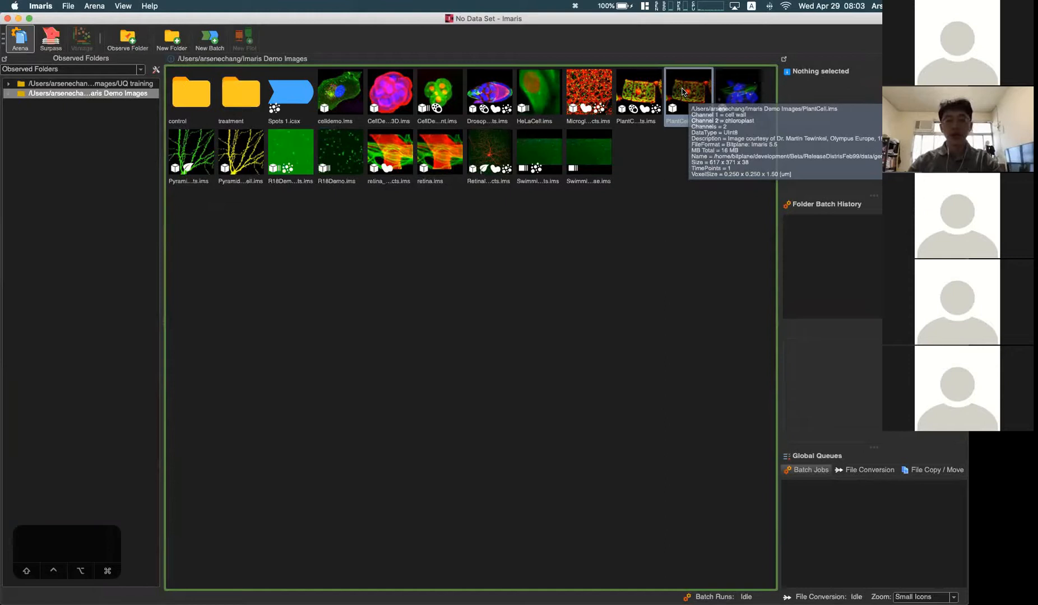
{"action": "double_click", "coordinate": [682, 91]}
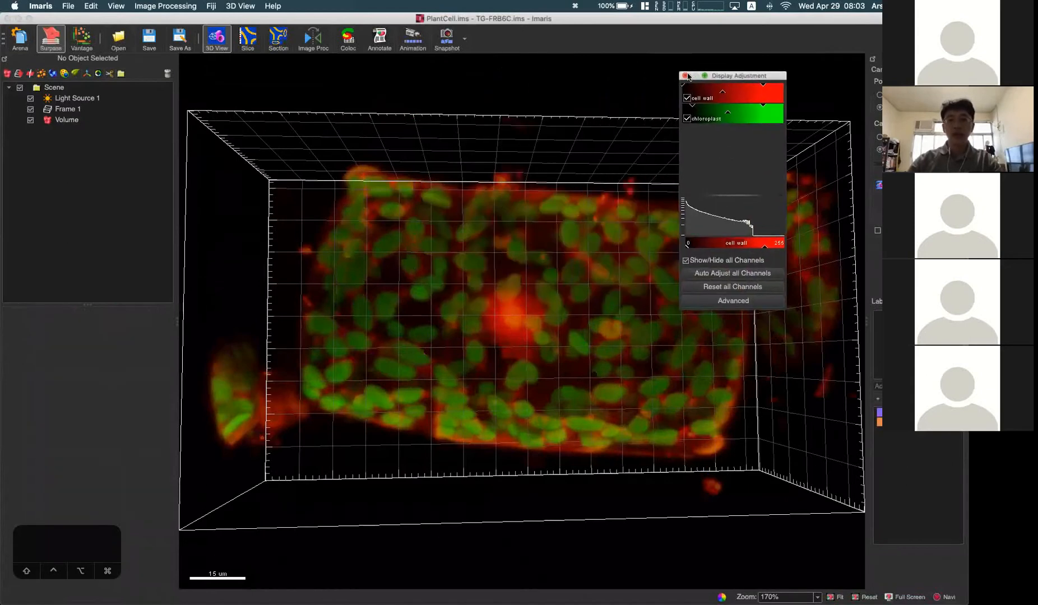
{"action": "left_click", "coordinate": [685, 76]}
{"action": "left_click_drag", "start_coordinate": [515, 203], "coordinate": [518, 237]}
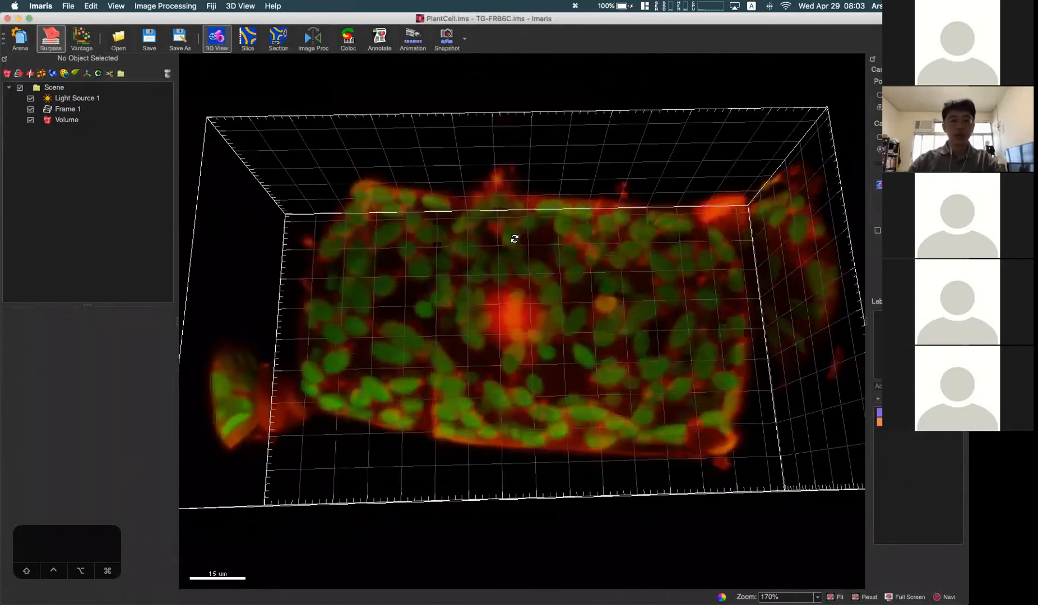
{"action": "scroll", "coordinate": [539, 273], "scroll_direction": "down", "scroll_amount": 5}
{"action": "left_click_drag", "start_coordinate": [550, 273], "coordinate": [548, 280]}
Step: Switch the image to Slice view and browse the stack to slice 19
{"action": "left_click", "coordinate": [90, 8]}
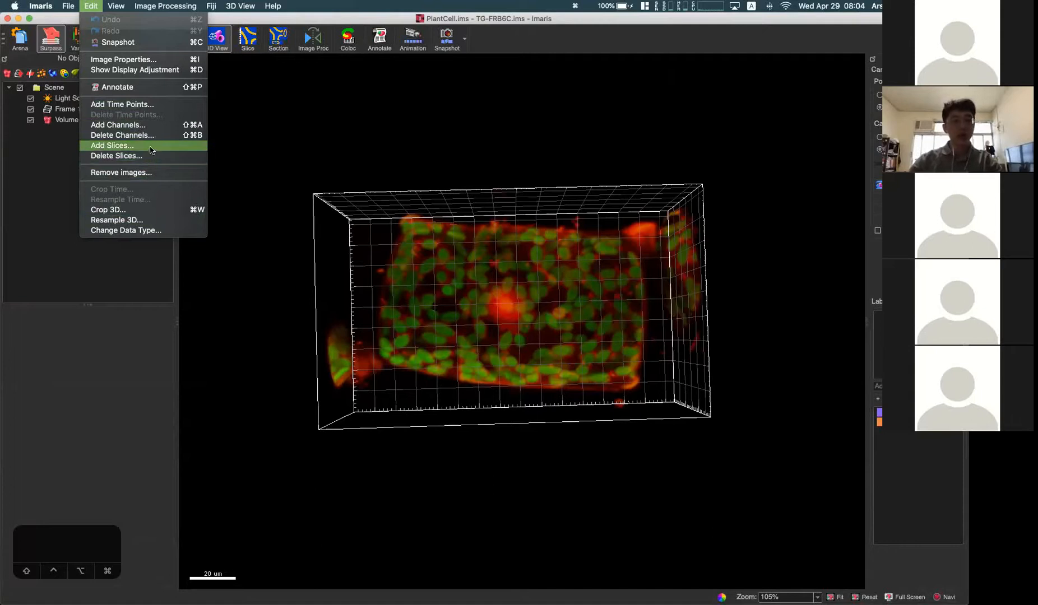
{"action": "left_click", "coordinate": [236, 157]}
{"action": "left_click", "coordinate": [247, 38]}
{"action": "left_click_drag", "start_coordinate": [14, 319], "coordinate": [28, 350]}
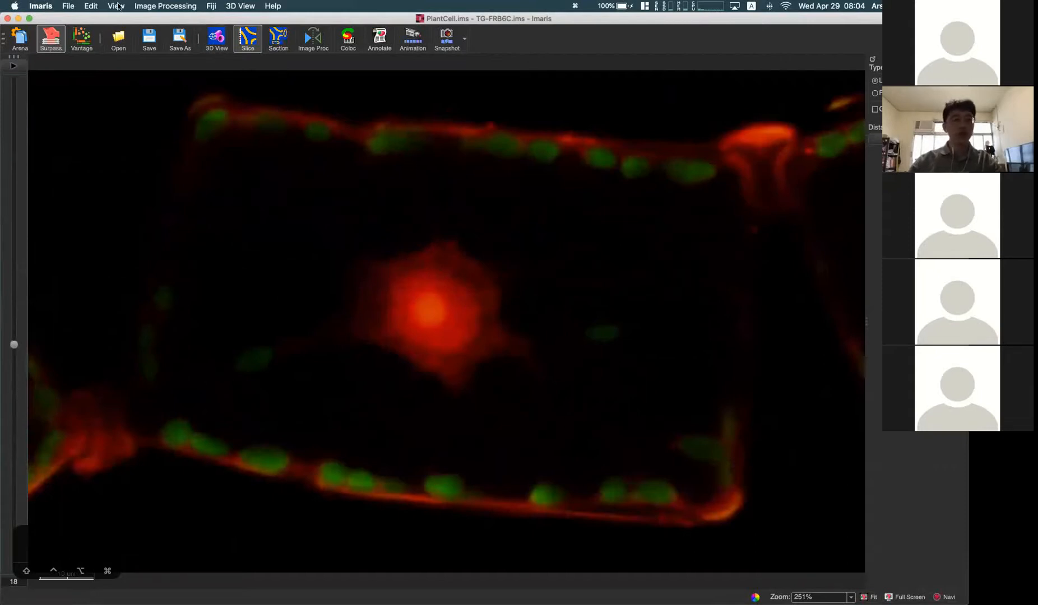
{"action": "left_click", "coordinate": [91, 7]}
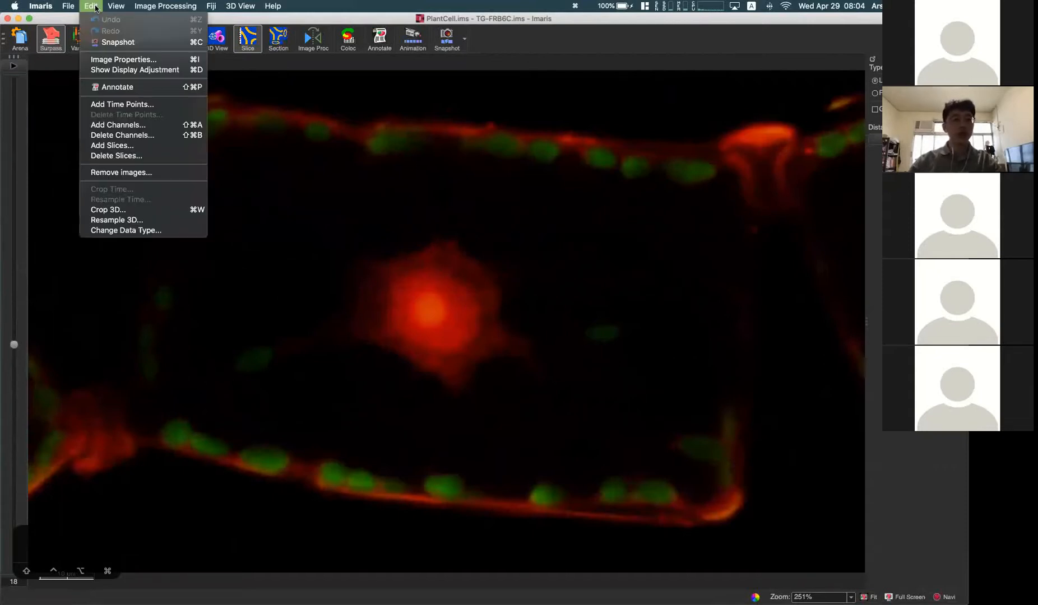
{"action": "left_click", "coordinate": [17, 348]}
{"action": "left_click_drag", "start_coordinate": [14, 344], "coordinate": [66, 333]}
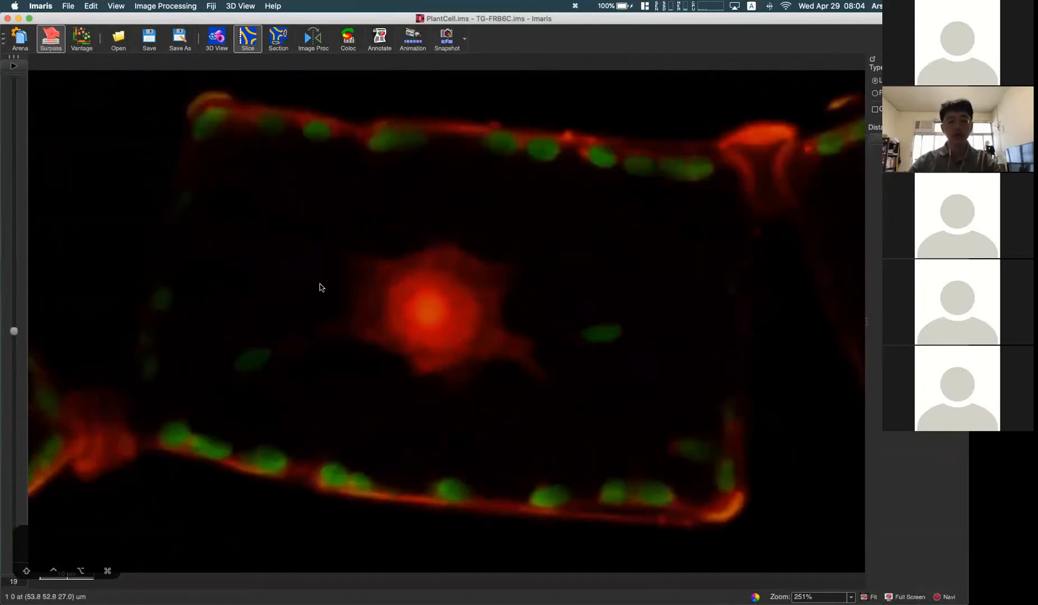
Step: Delete layer 38 from the PlantCell image stack
{"action": "left_click", "coordinate": [95, 6]}
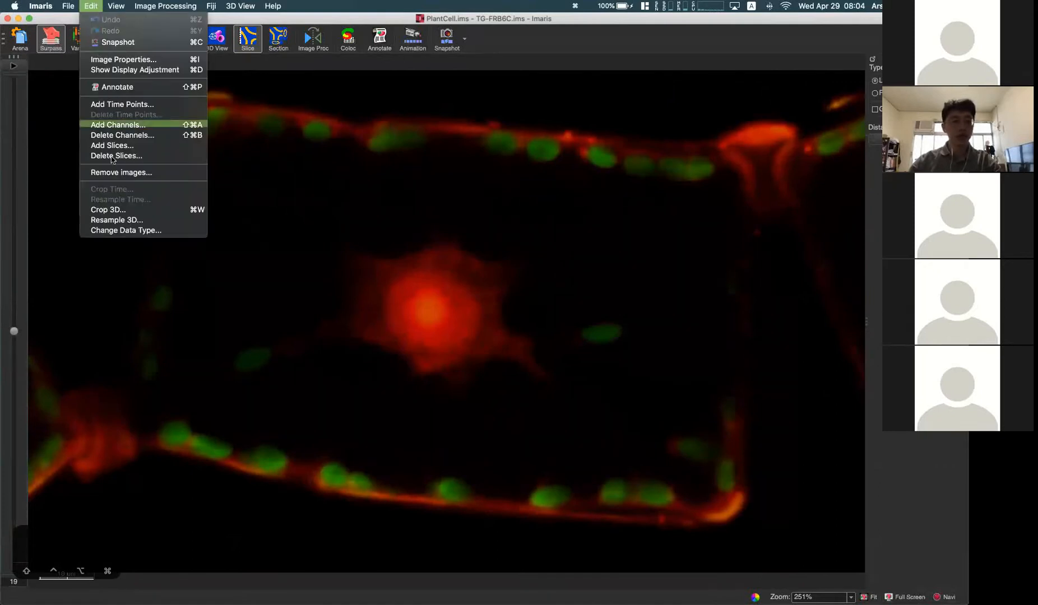
{"action": "left_click", "coordinate": [141, 152]}
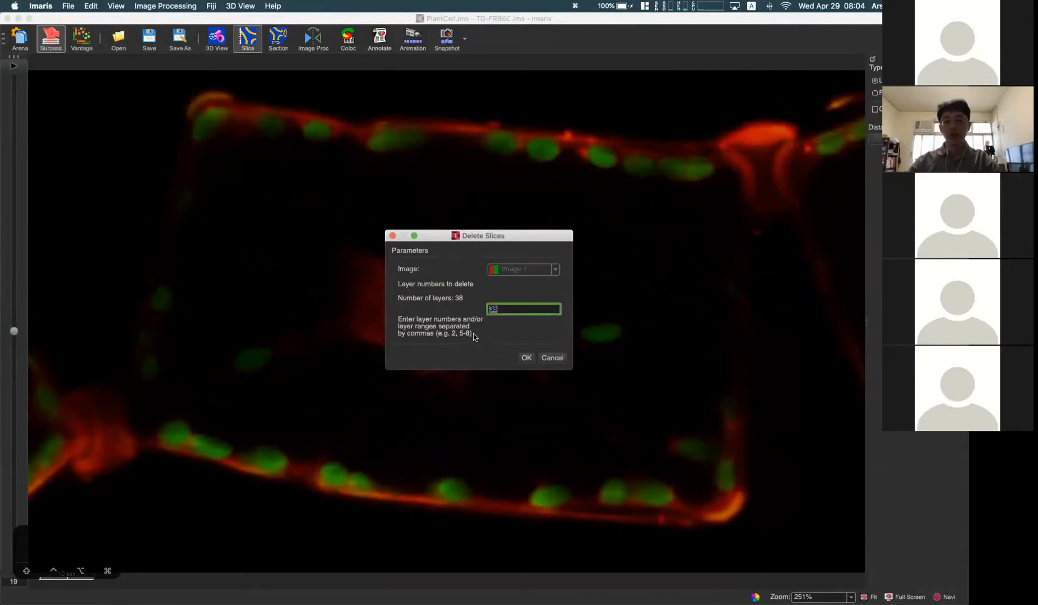
{"action": "left_click_drag", "start_coordinate": [23, 583], "coordinate": [894, 560]}
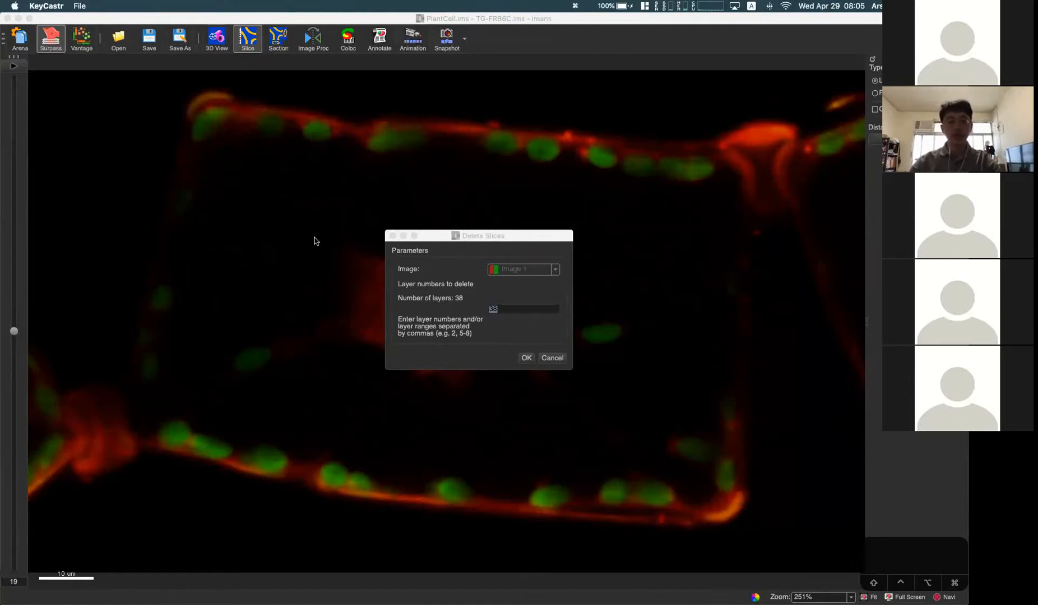
{"action": "left_click", "coordinate": [526, 358]}
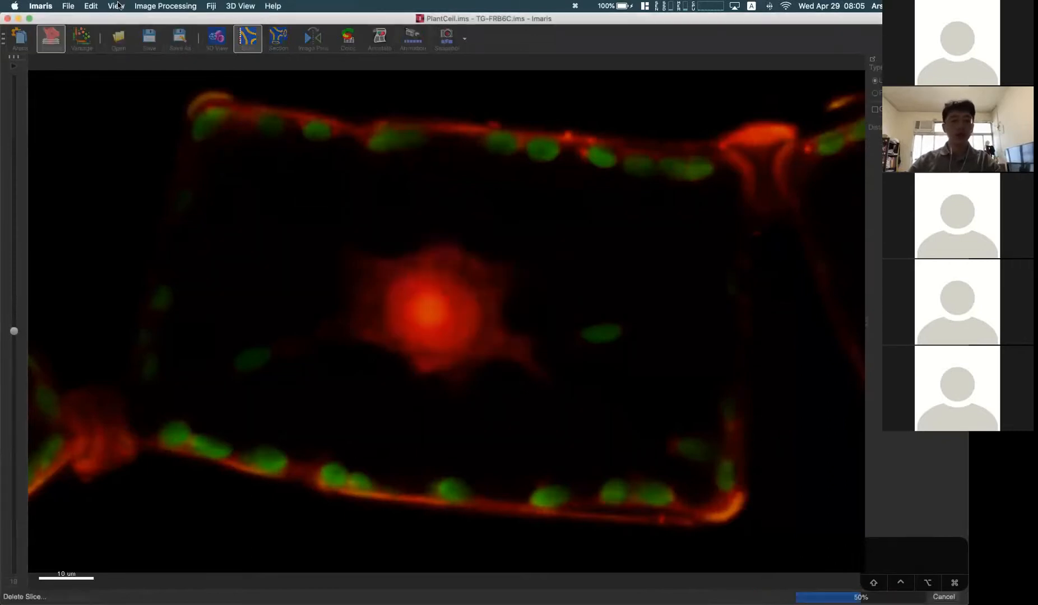
Step: Start adding slices, select the files PlantCell.ims through PyramidalCell.ims, and cancel without importing them
{"action": "left_click", "coordinate": [91, 6]}
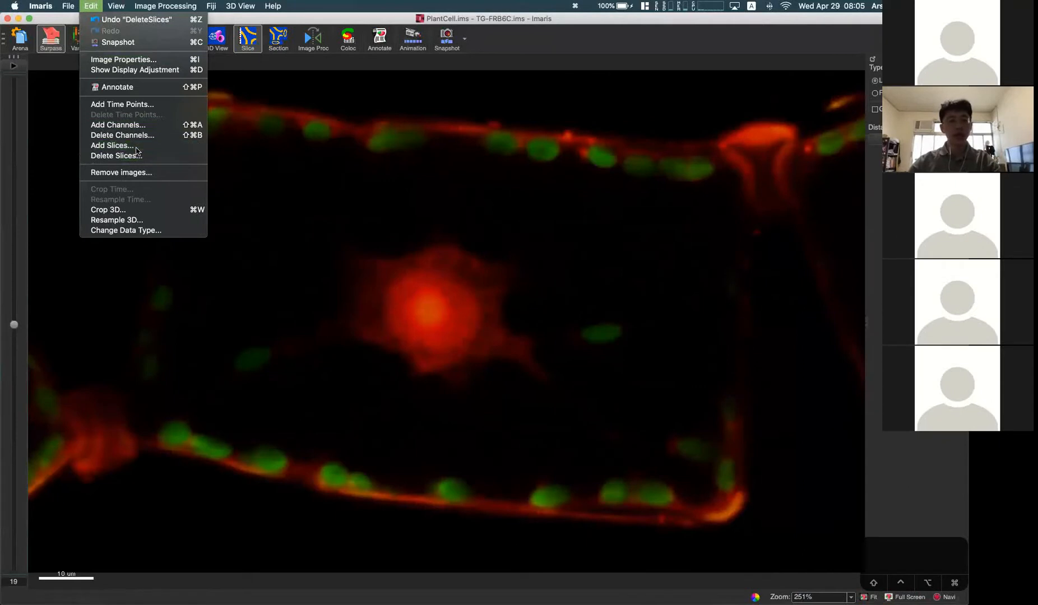
{"action": "left_click", "coordinate": [342, 178]}
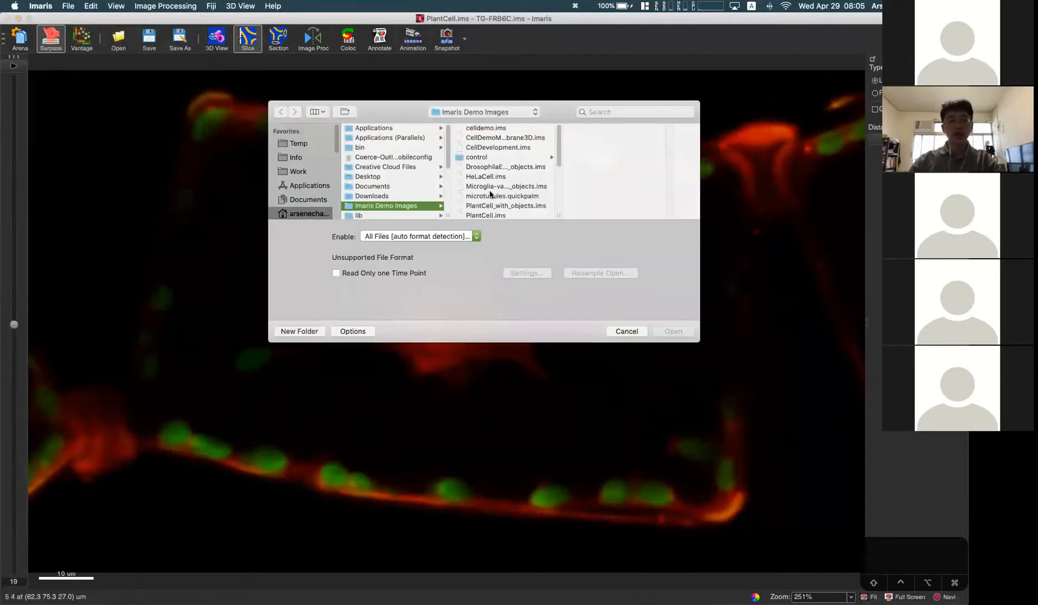
{"action": "scroll", "coordinate": [520, 179], "scroll_direction": "down", "scroll_amount": 3}
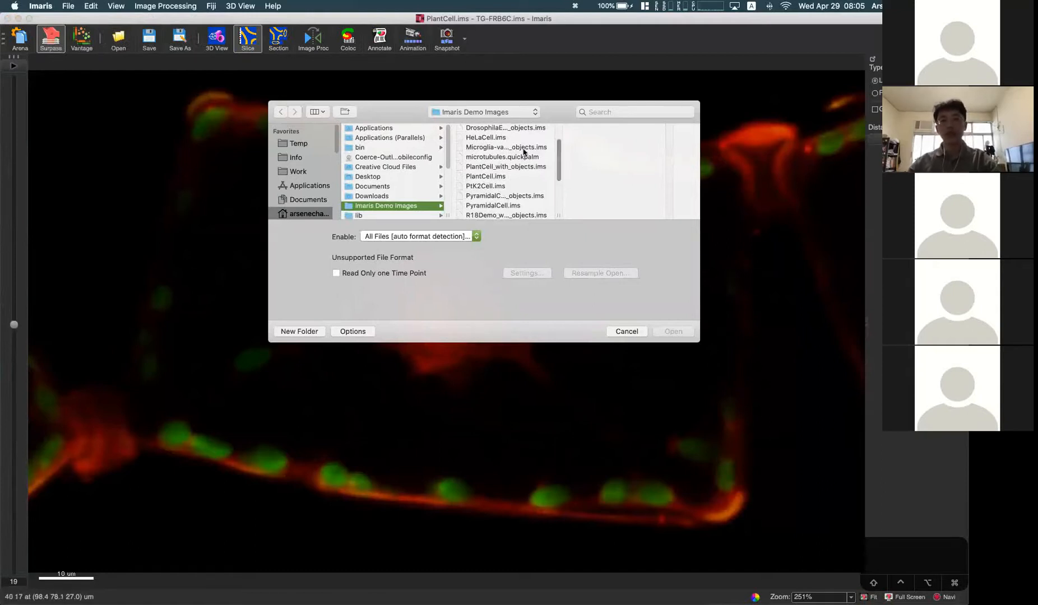
{"action": "scroll", "coordinate": [530, 171], "scroll_direction": "down", "scroll_amount": 2}
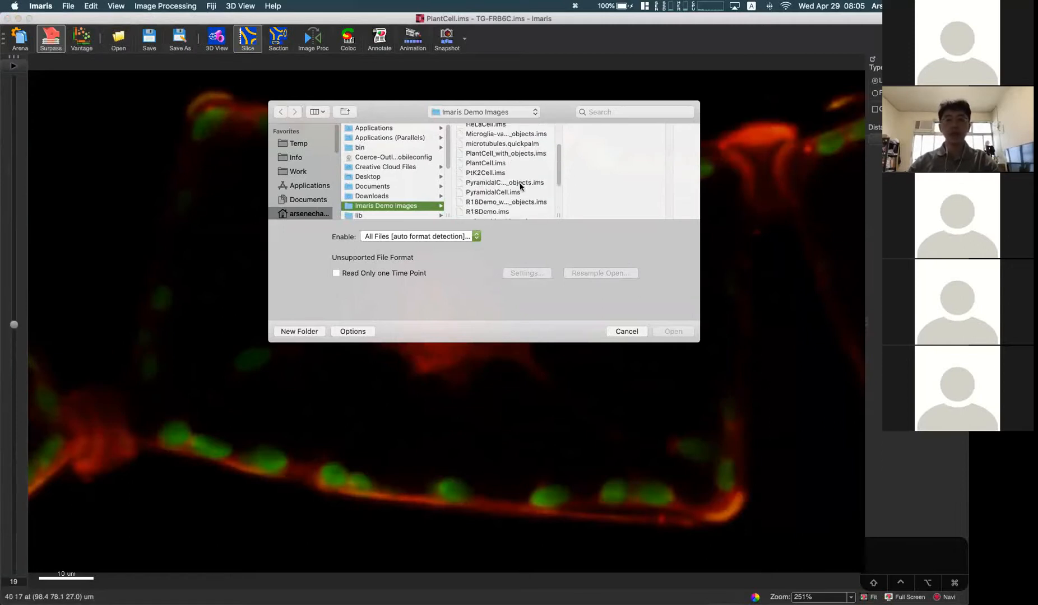
{"action": "left_click", "coordinate": [504, 162]}
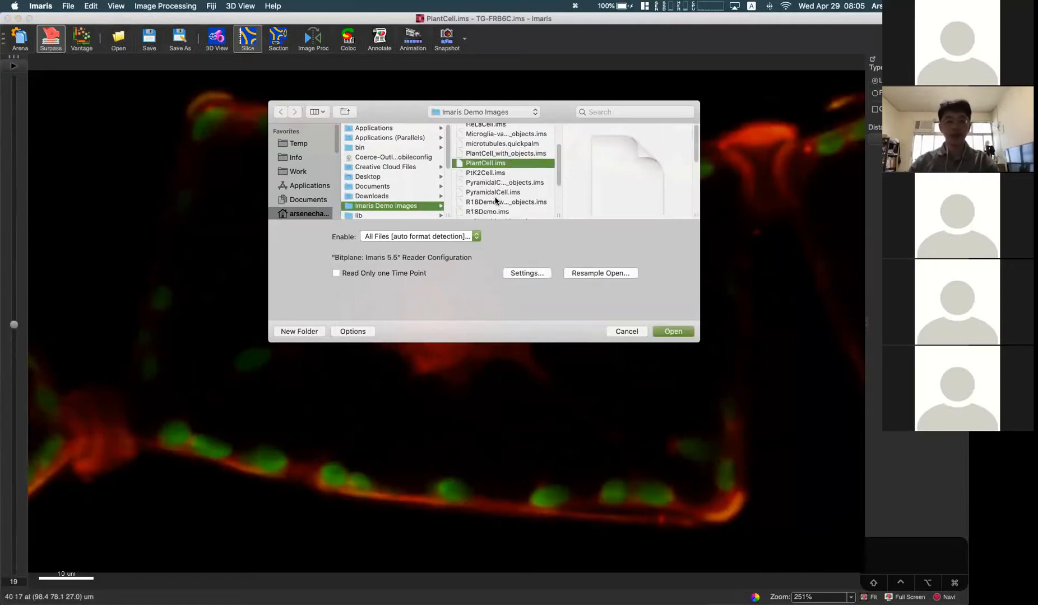
{"action": "left_click", "coordinate": [502, 195], "text": "shift"}
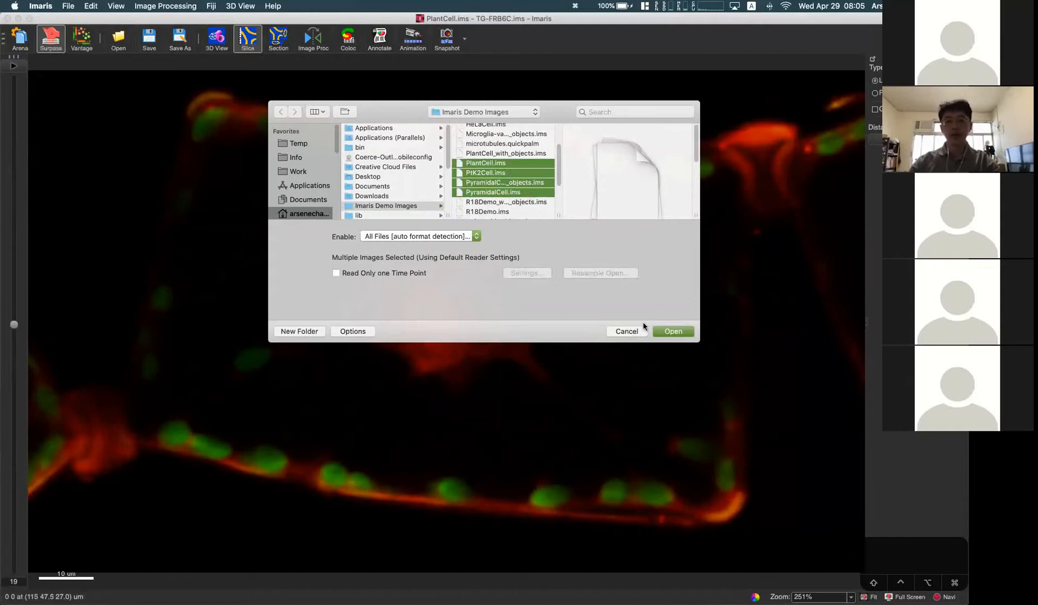
{"action": "left_click", "coordinate": [627, 331]}
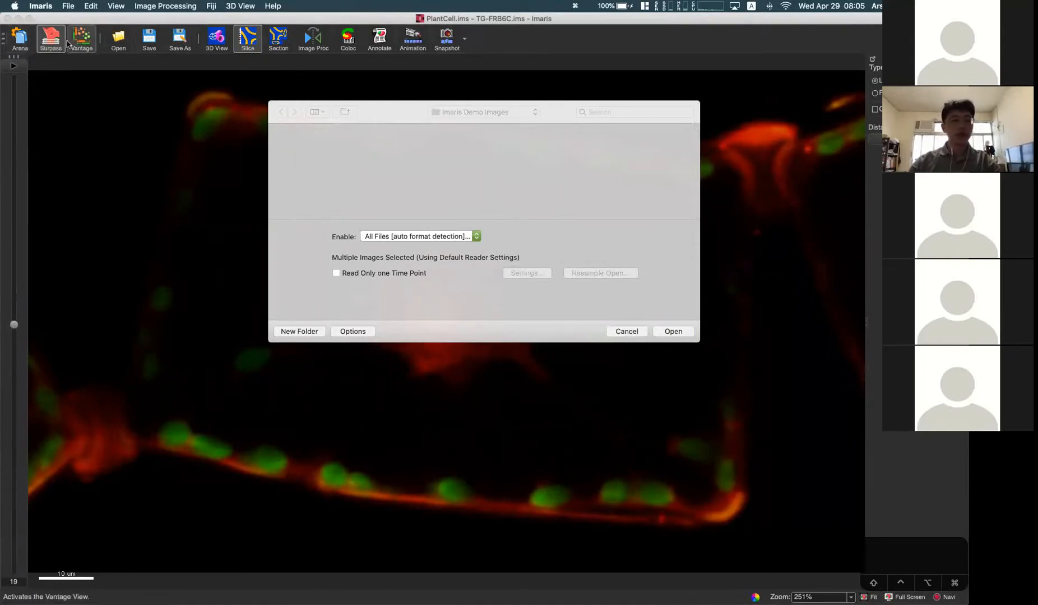
Step: Discard the changes to PlantCell.ims, reopening the original from the Arena in 3D view
{"action": "left_click", "coordinate": [21, 44]}
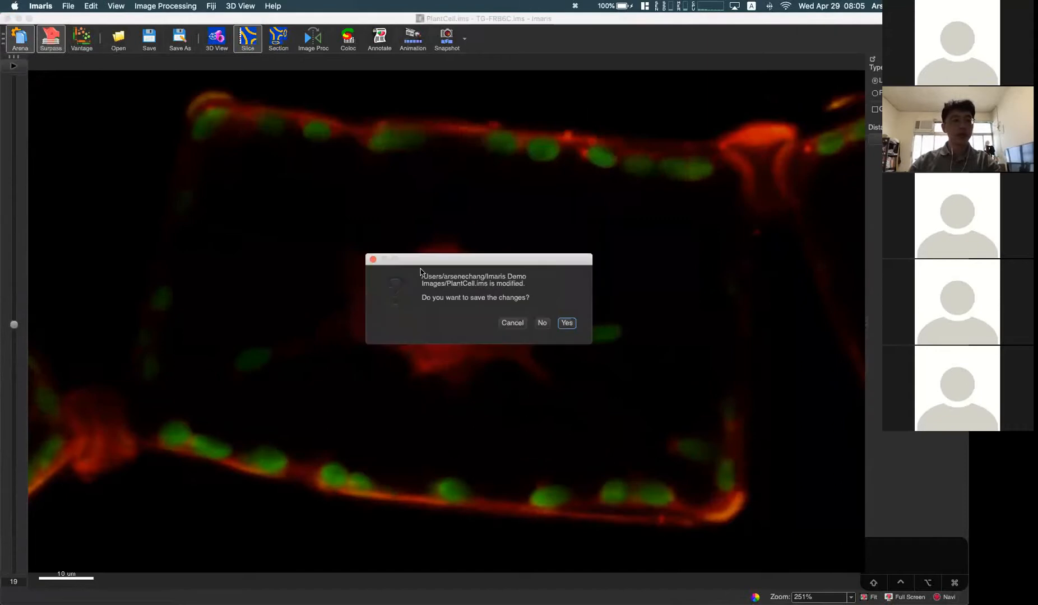
{"action": "left_click", "coordinate": [547, 324]}
{"action": "double_click", "coordinate": [674, 92]}
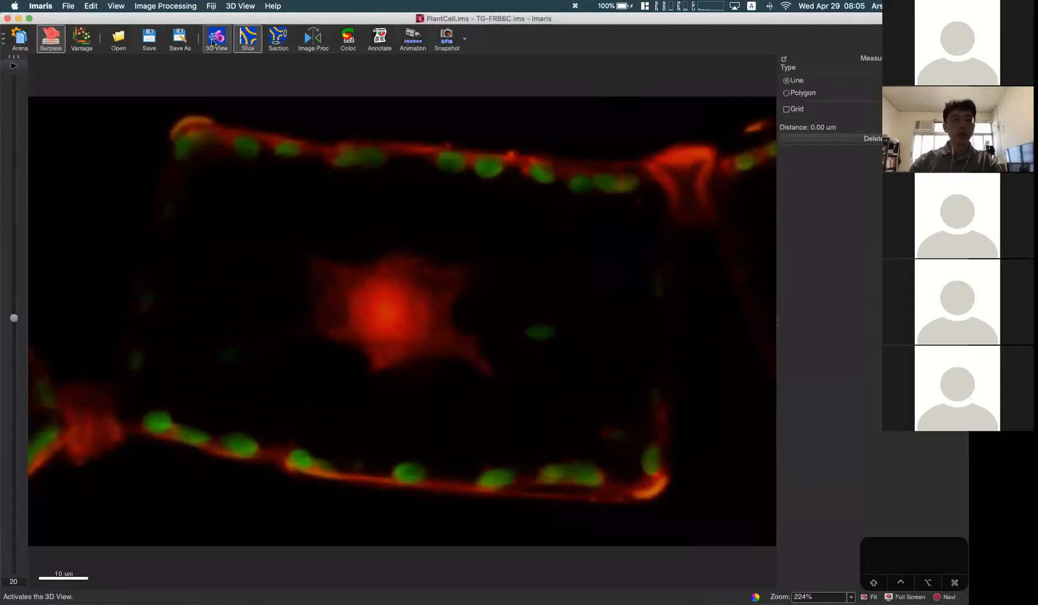
{"action": "left_click", "coordinate": [196, 37]}
Step: View the file chooser for adding channels and the Delete Channels options, cancelling both
{"action": "left_click", "coordinate": [91, 6]}
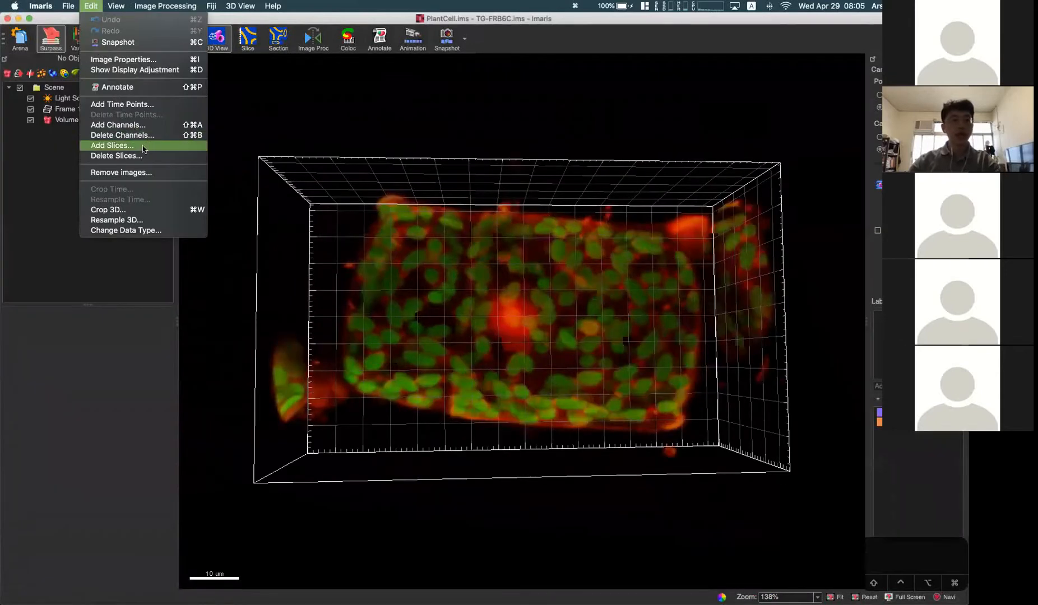
{"action": "left_click", "coordinate": [137, 128]}
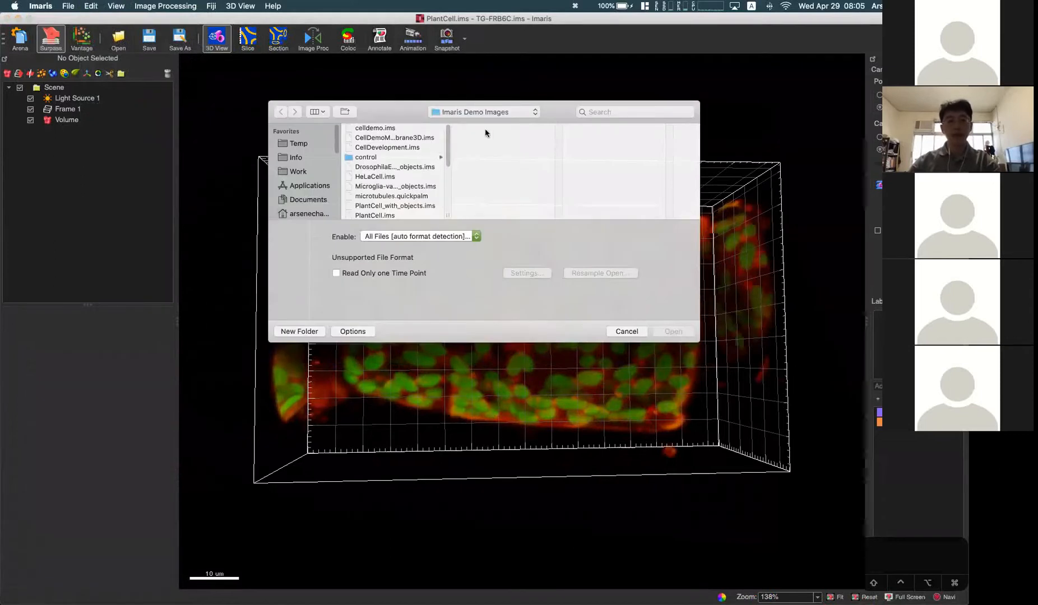
{"action": "left_click", "coordinate": [626, 331]}
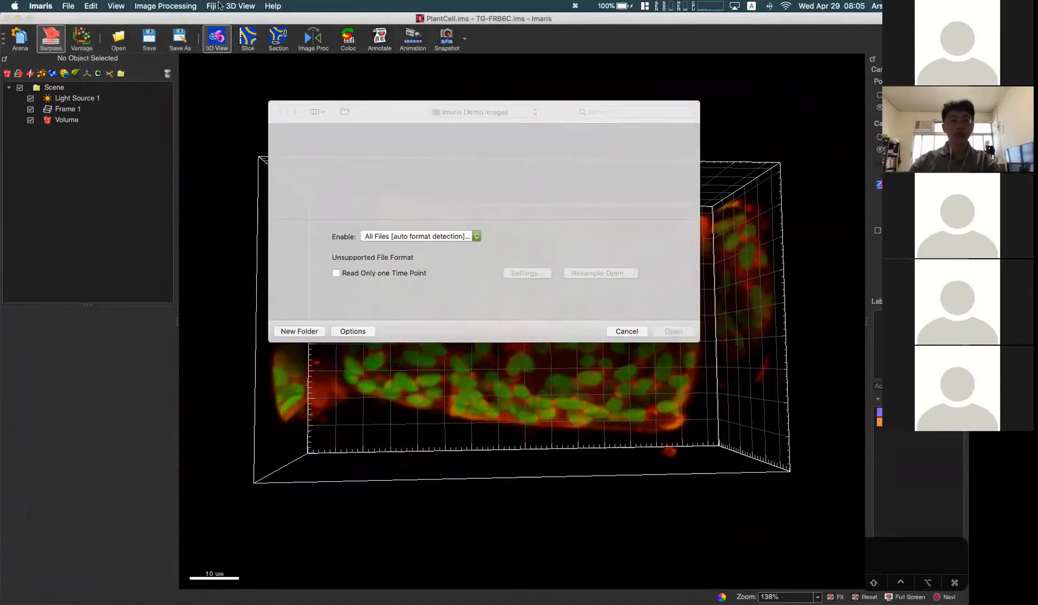
{"action": "left_click", "coordinate": [94, 6]}
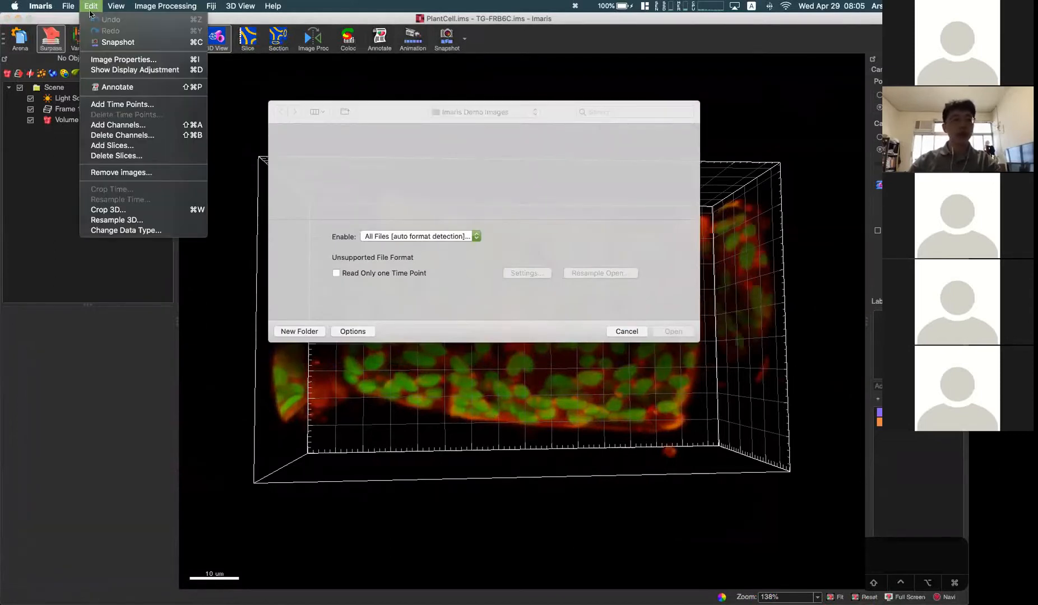
{"action": "left_click", "coordinate": [138, 137]}
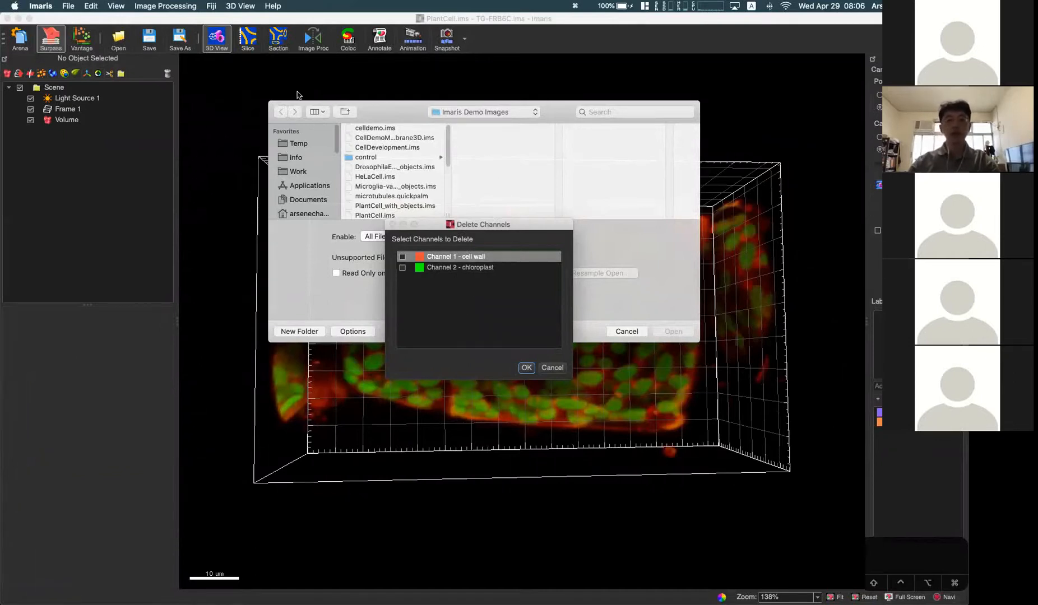
{"action": "left_click", "coordinate": [555, 368]}
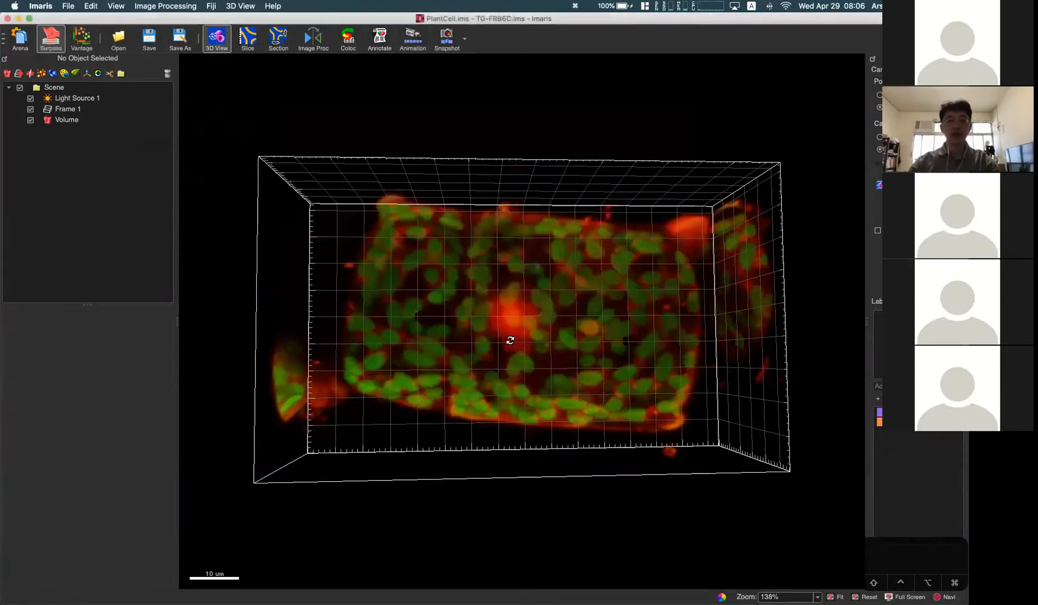
{"action": "left_click", "coordinate": [89, 9]}
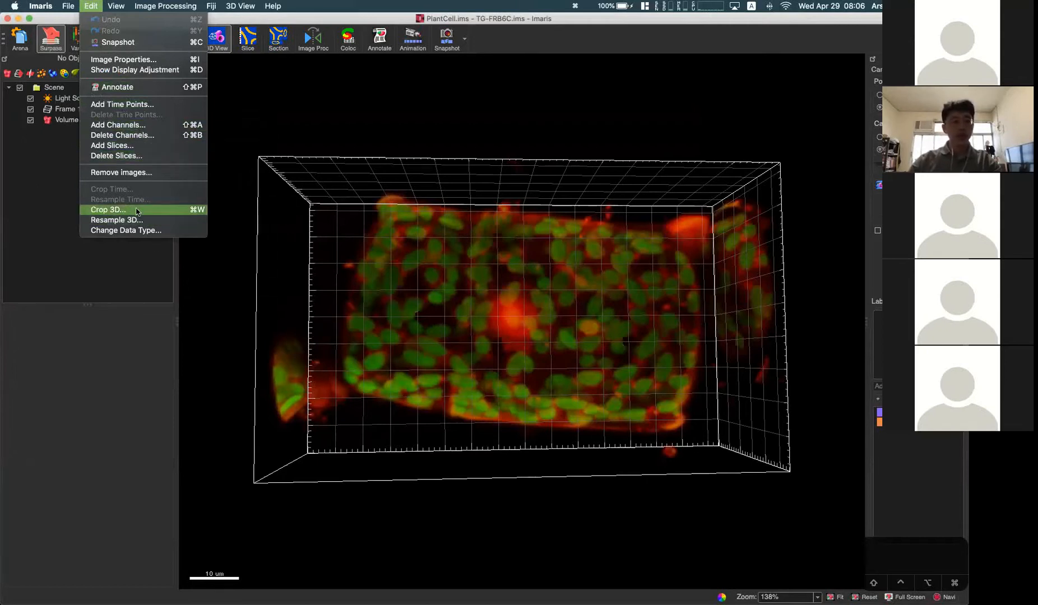
{"action": "left_click", "coordinate": [408, 304]}
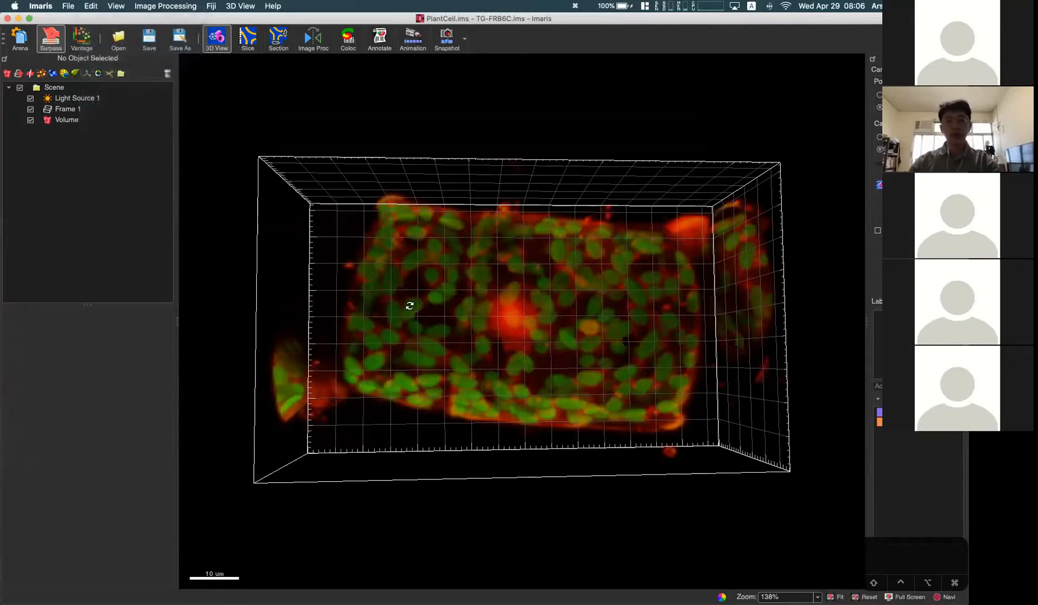
{"action": "mouse_move", "coordinate": [470, 325]}
{"action": "left_mouse_down"}
{"action": "mouse_move", "coordinate": [493, 313]}
{"action": "mouse_move", "coordinate": [522, 318]}
{"action": "mouse_move", "coordinate": [463, 321]}
{"action": "left_mouse_up"}
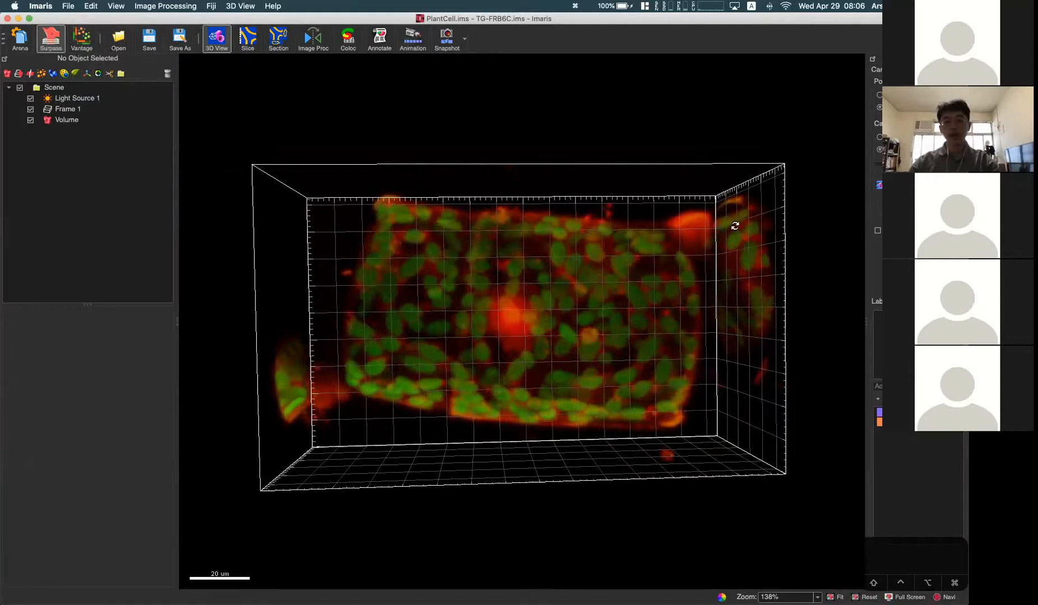
Step: Start a 3D crop of PlantCell.ims and enlarge the region to X 70 to 566 and Y 30 to 366
{"action": "left_click", "coordinate": [90, 6]}
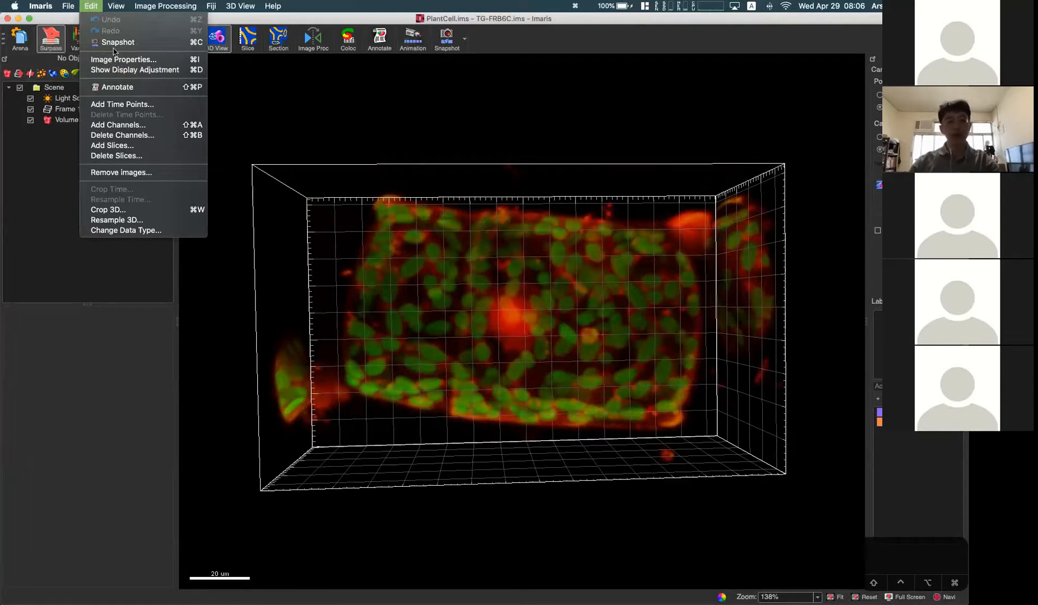
{"action": "left_click", "coordinate": [171, 212]}
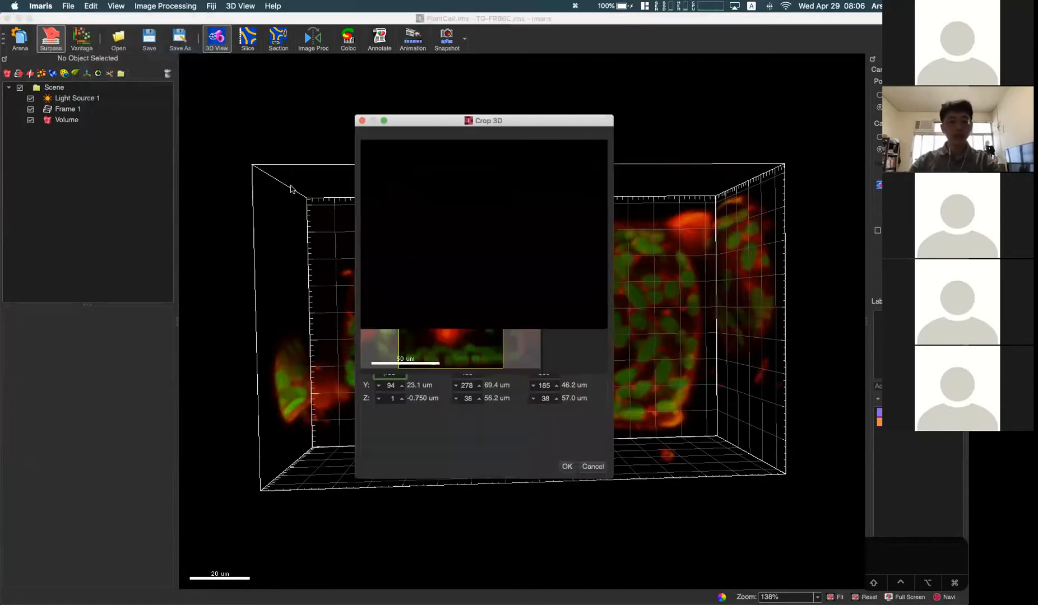
{"action": "left_click_drag", "start_coordinate": [450, 126], "coordinate": [537, 117]}
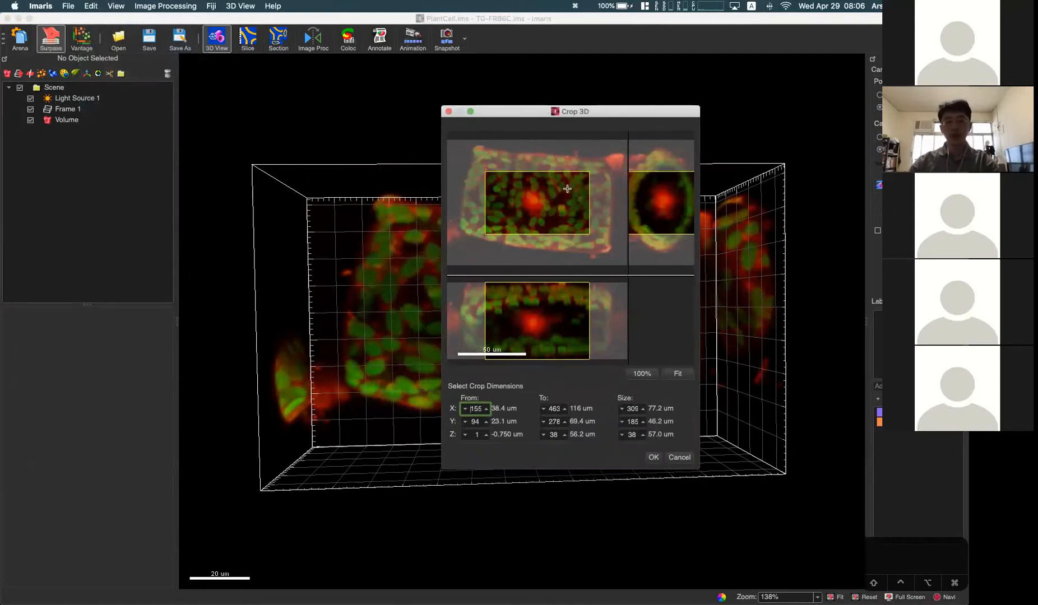
{"action": "left_click_drag", "start_coordinate": [541, 171], "coordinate": [543, 141]}
{"action": "left_click_drag", "start_coordinate": [591, 190], "coordinate": [625, 191]}
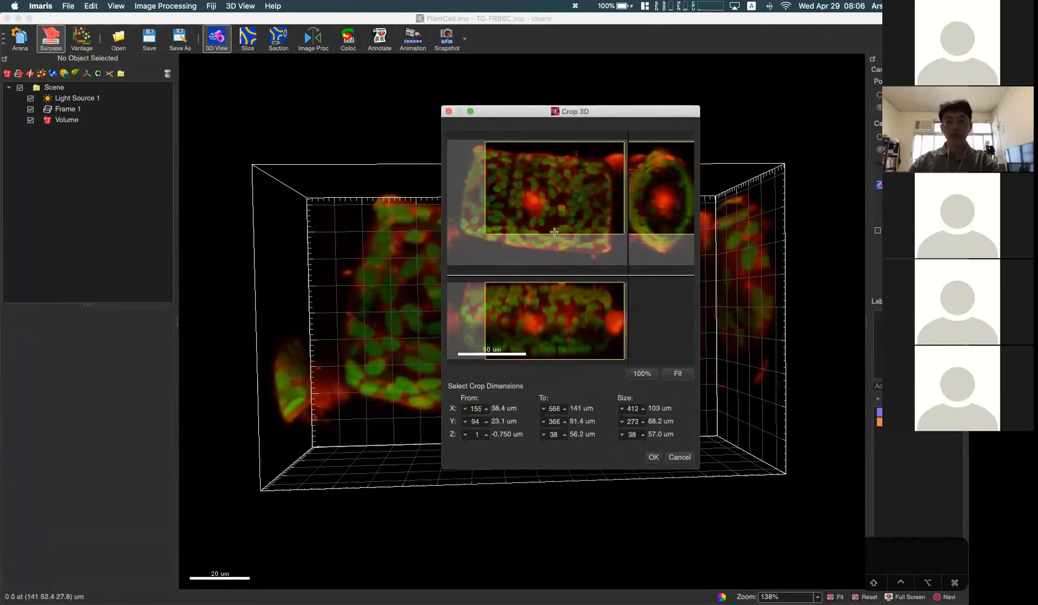
{"action": "left_click_drag", "start_coordinate": [551, 232], "coordinate": [554, 256]}
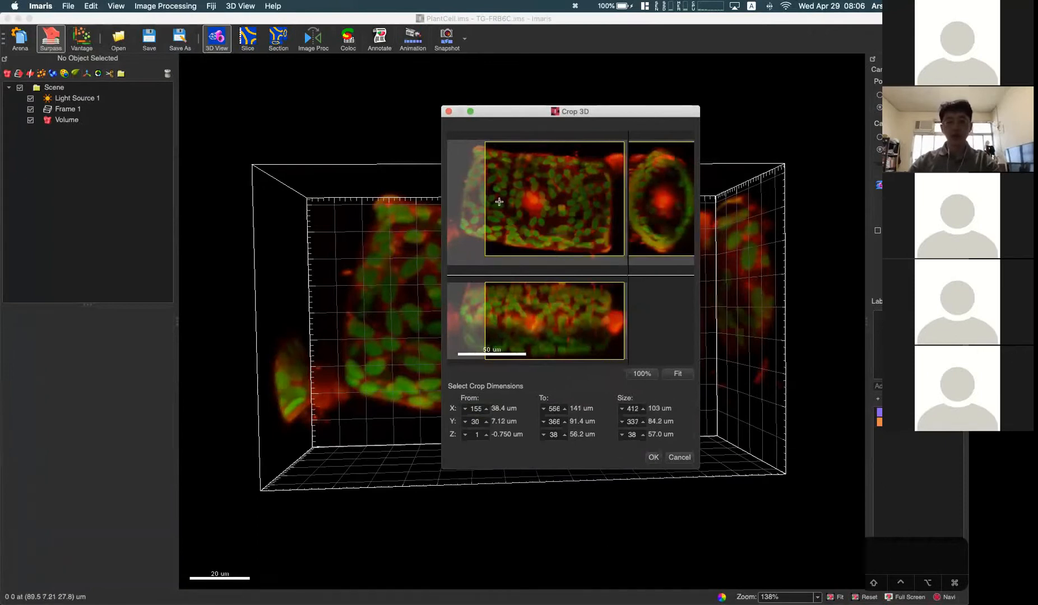
{"action": "left_click_drag", "start_coordinate": [485, 190], "coordinate": [456, 190]}
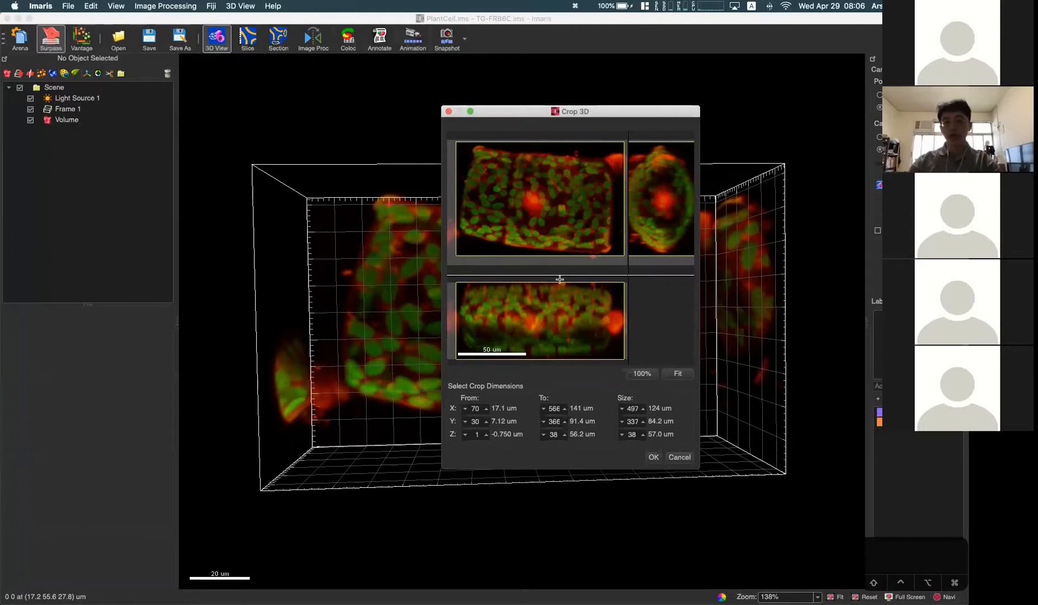
Step: Narrow the crop region to Z 13 to 29 and Y 124 to 287 and apply the crop
{"action": "left_click_drag", "start_coordinate": [557, 281], "coordinate": [555, 301]}
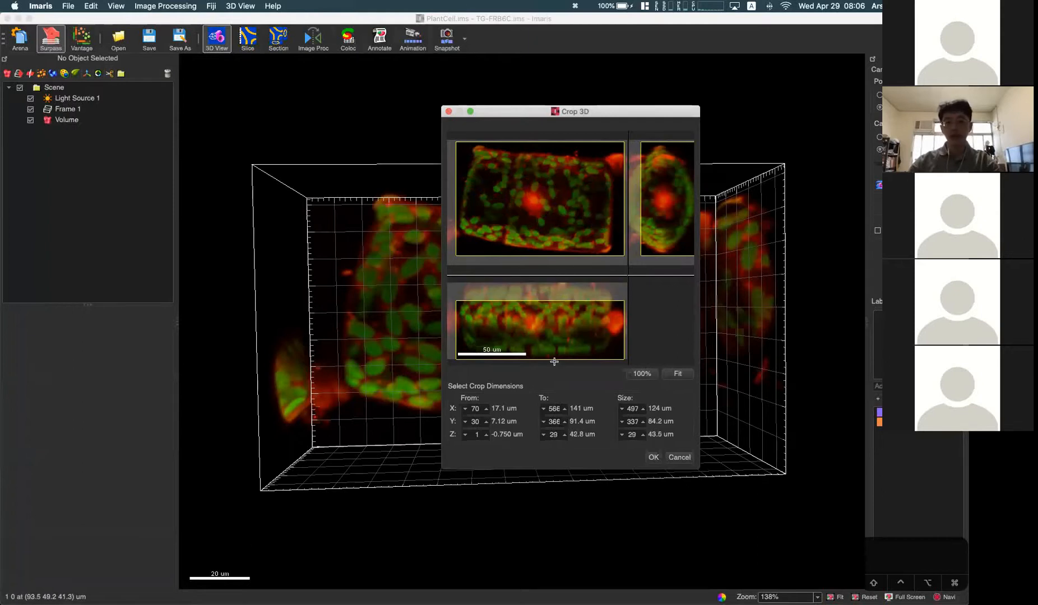
{"action": "left_click_drag", "start_coordinate": [555, 361], "coordinate": [554, 335]}
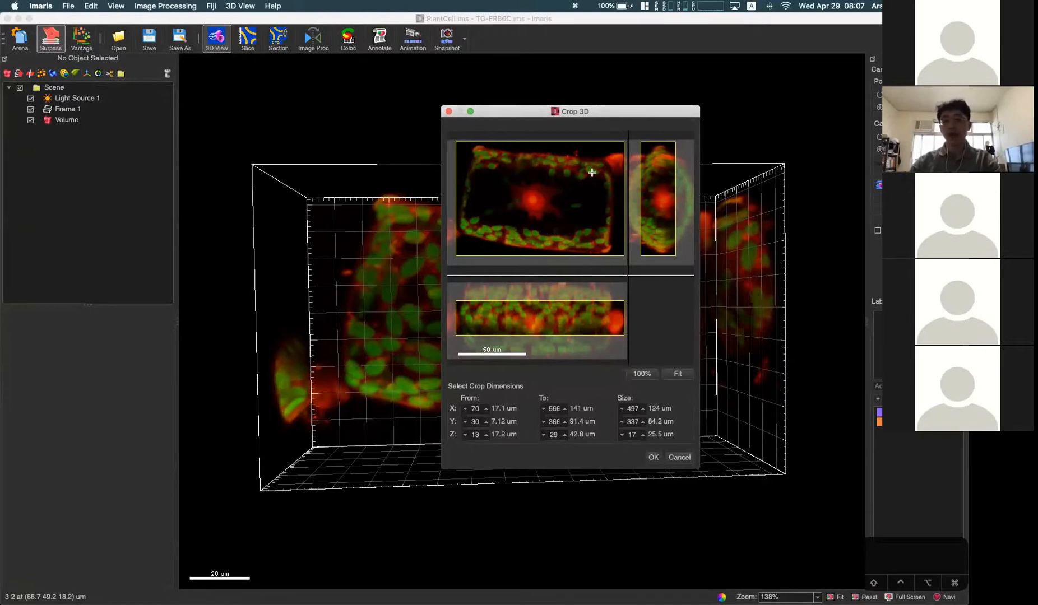
{"action": "left_click_drag", "start_coordinate": [566, 142], "coordinate": [566, 168]}
{"action": "left_click_drag", "start_coordinate": [555, 254], "coordinate": [555, 223]}
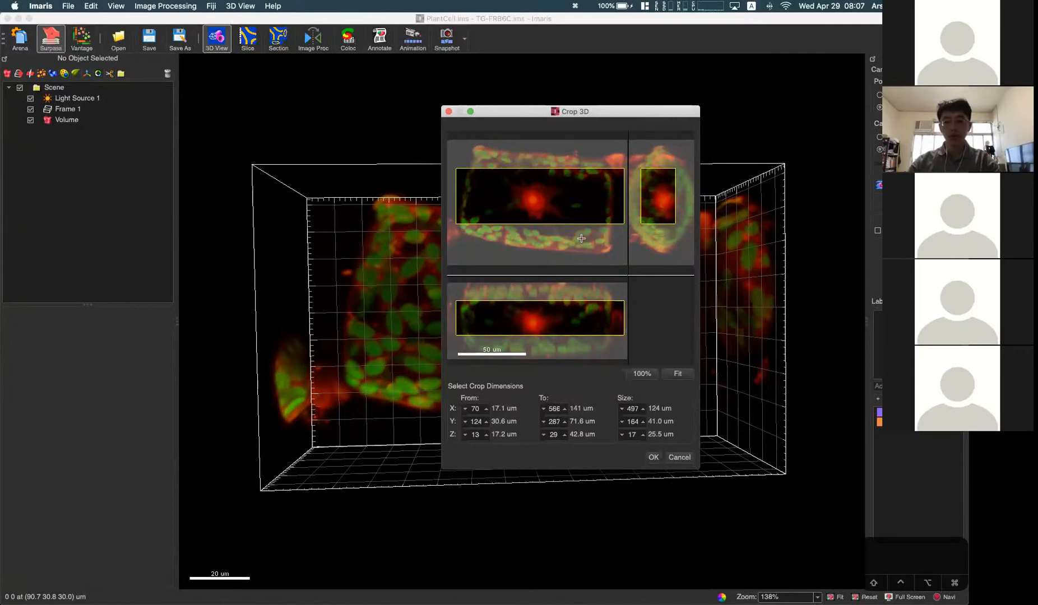
{"action": "scroll", "coordinate": [573, 265], "scroll_direction": "down", "scroll_amount": 1}
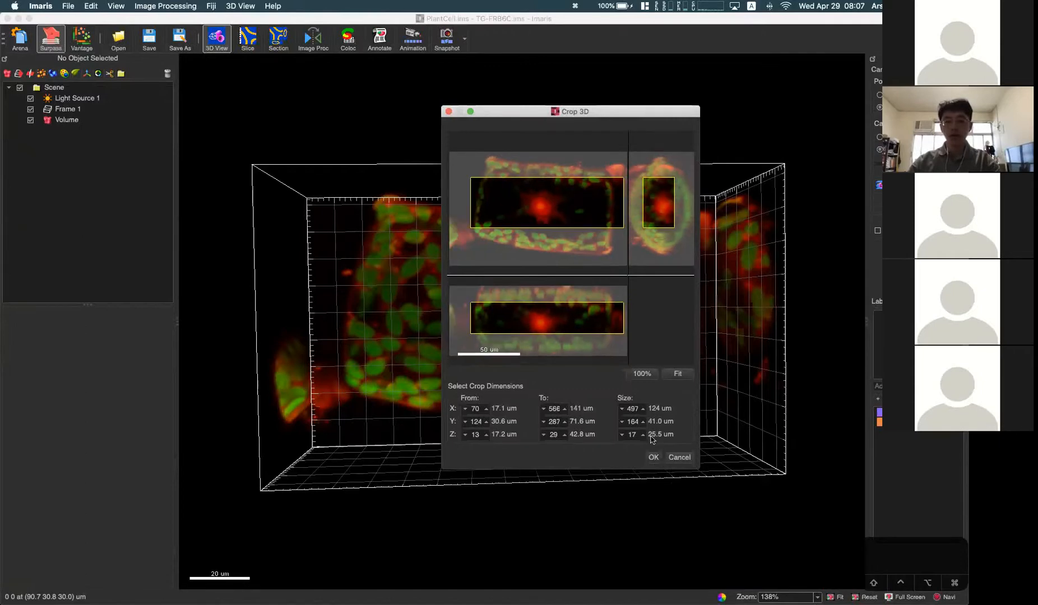
{"action": "left_click", "coordinate": [652, 457]}
{"action": "mouse_move", "coordinate": [585, 358]}
{"action": "left_mouse_down"}
{"action": "mouse_move", "coordinate": [567, 190]}
{"action": "mouse_move", "coordinate": [553, 304]}
{"action": "mouse_move", "coordinate": [586, 355]}
{"action": "mouse_move", "coordinate": [636, 325]}
{"action": "mouse_move", "coordinate": [612, 355]}
{"action": "mouse_move", "coordinate": [584, 355]}
{"action": "left_mouse_up"}
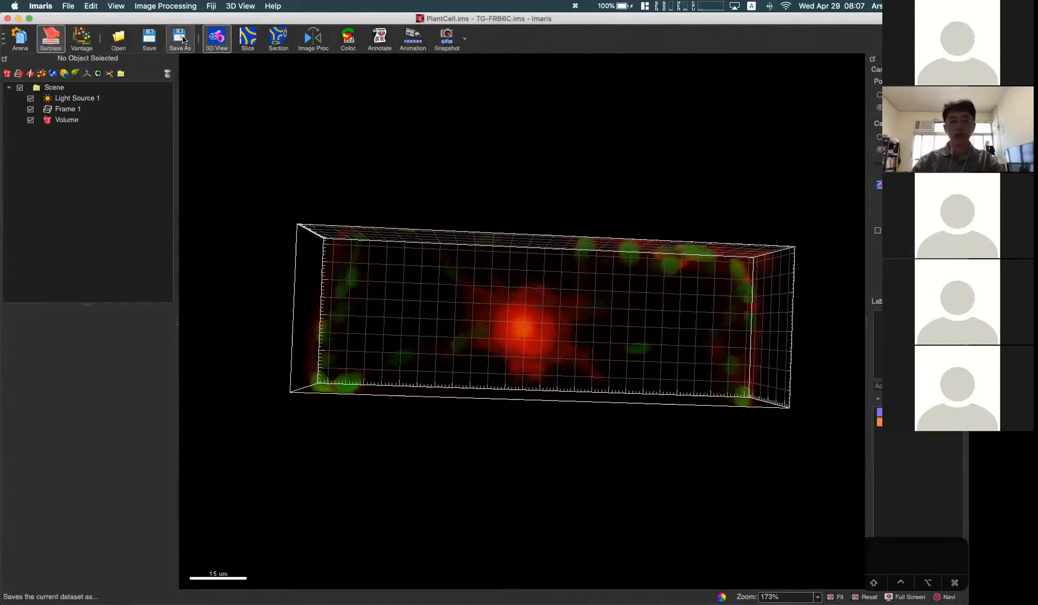
{"action": "mouse_move", "coordinate": [398, 234]}
{"action": "left_mouse_down"}
{"action": "mouse_move", "coordinate": [385, 254]}
{"action": "mouse_move", "coordinate": [386, 243]}
{"action": "left_mouse_up"}
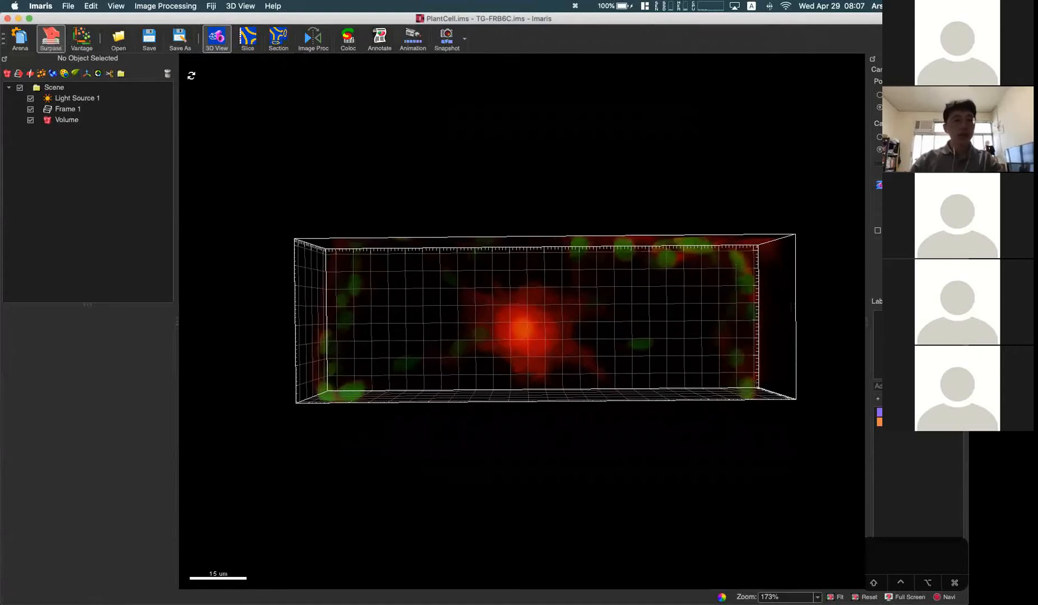
Step: Discard the crop by reopening the original PlantCell.ims from the Arena without saving
{"action": "left_click", "coordinate": [91, 6]}
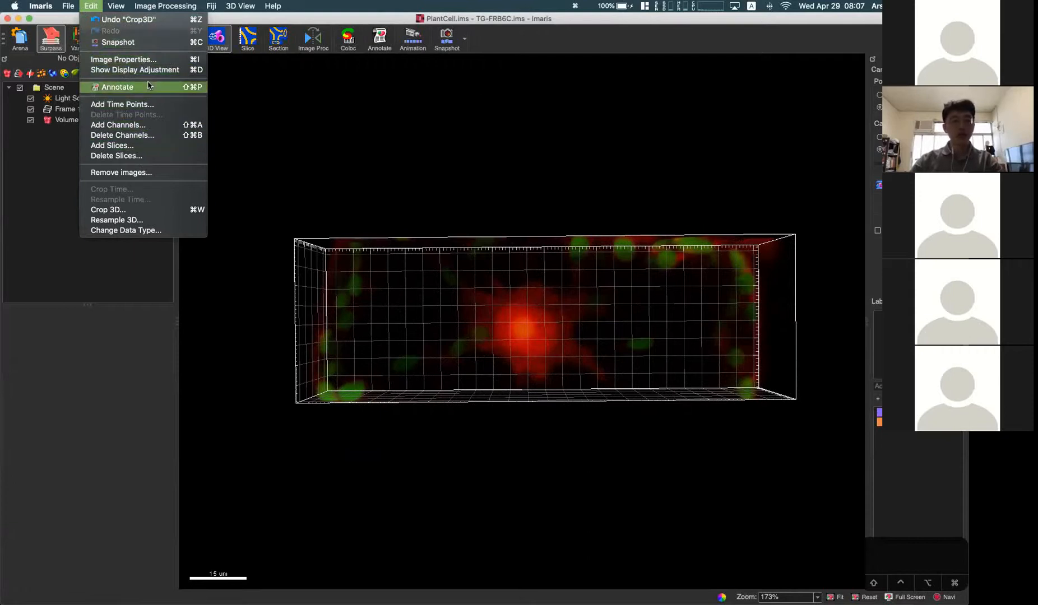
{"action": "left_click", "coordinate": [447, 309]}
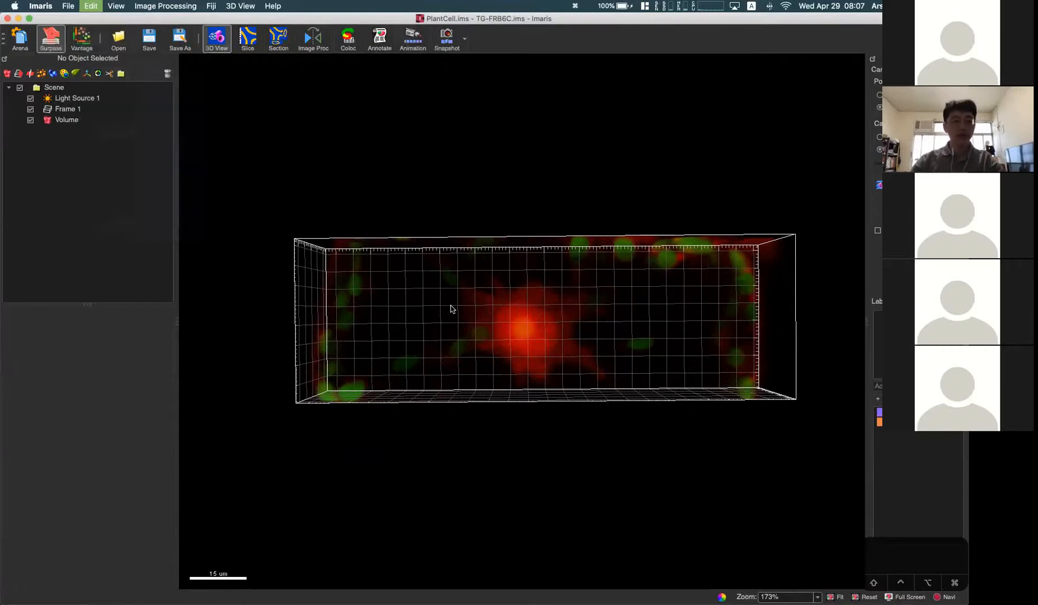
{"action": "left_click_drag", "start_coordinate": [459, 297], "coordinate": [485, 290]}
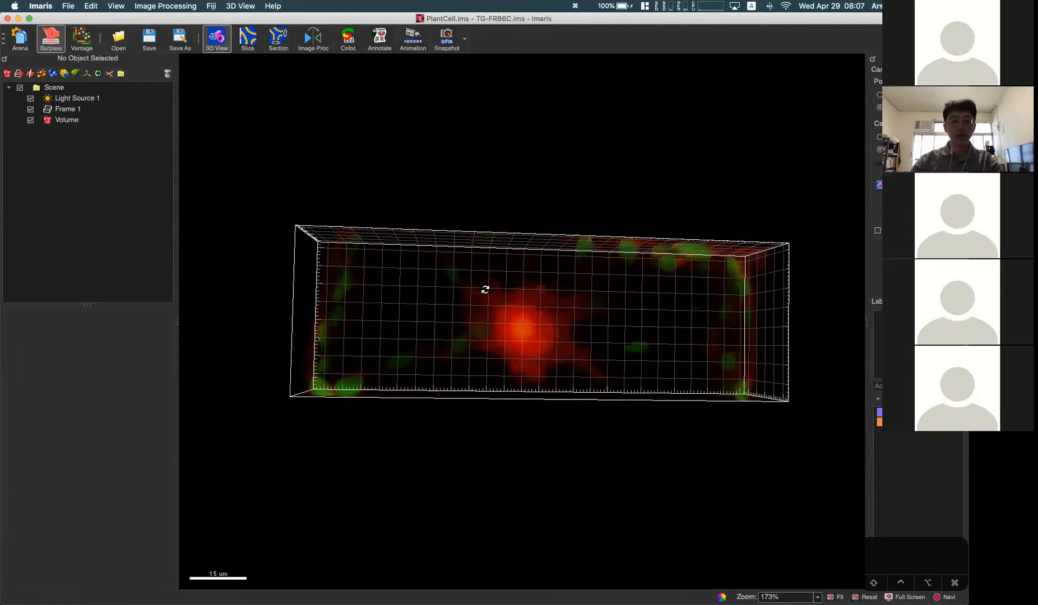
{"action": "left_click", "coordinate": [20, 38]}
{"action": "left_click", "coordinate": [541, 323]}
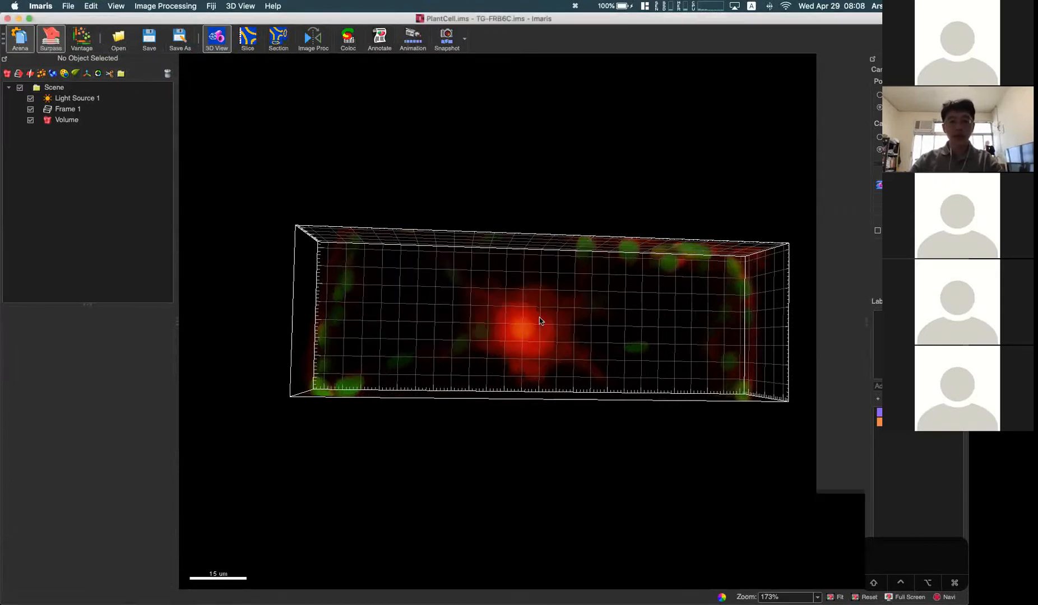
{"action": "double_click", "coordinate": [688, 96]}
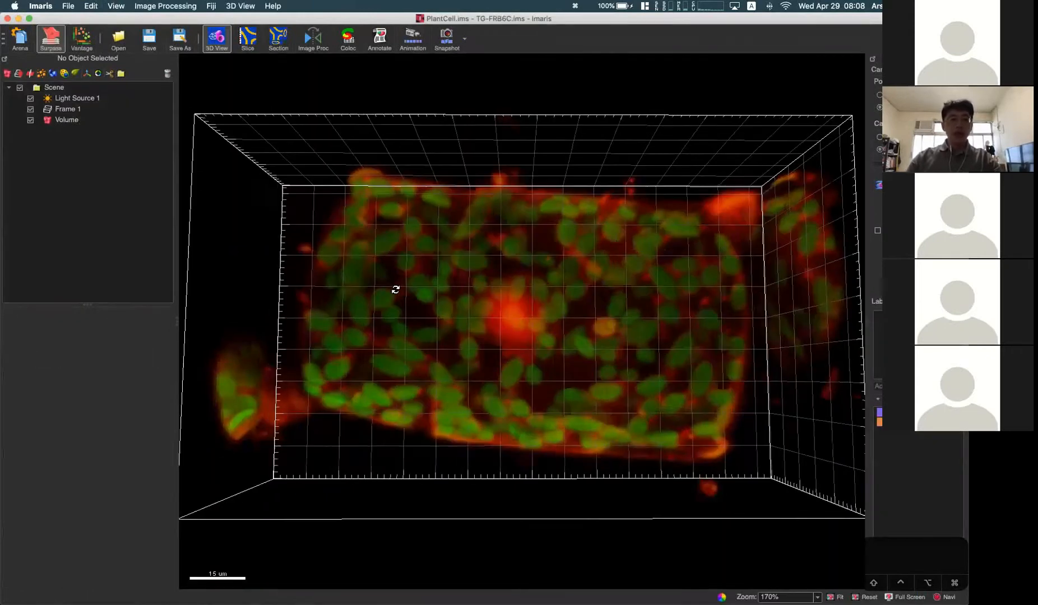
Step: Switch to PowerPoint to check the Learning Objectives slide and return to Imaris
{"action": "mouse_move", "coordinate": [3, 313]}
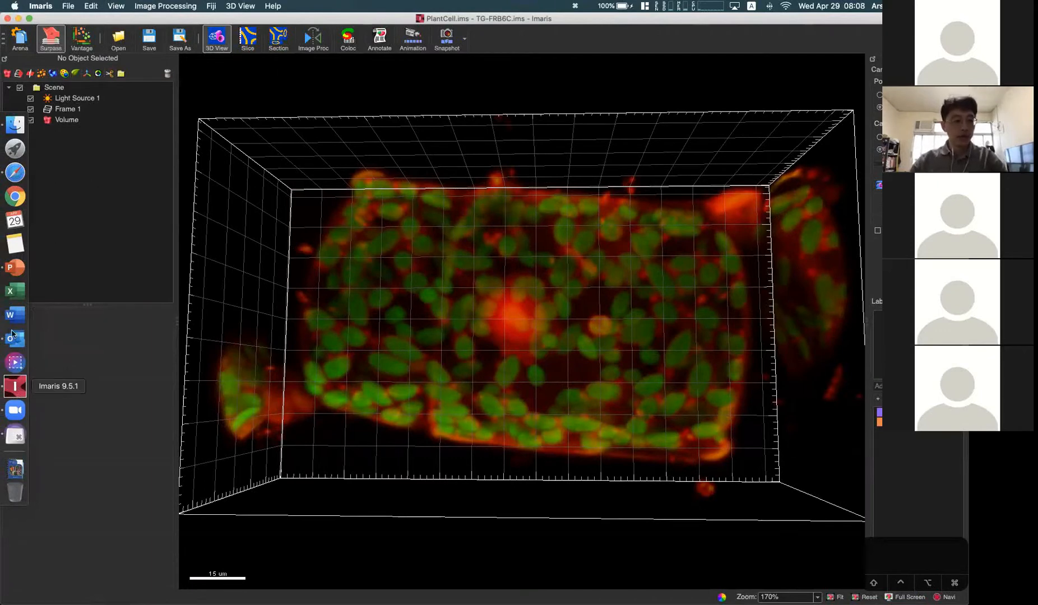
{"action": "left_click", "coordinate": [15, 268]}
{"action": "mouse_move", "coordinate": [2, 286]}
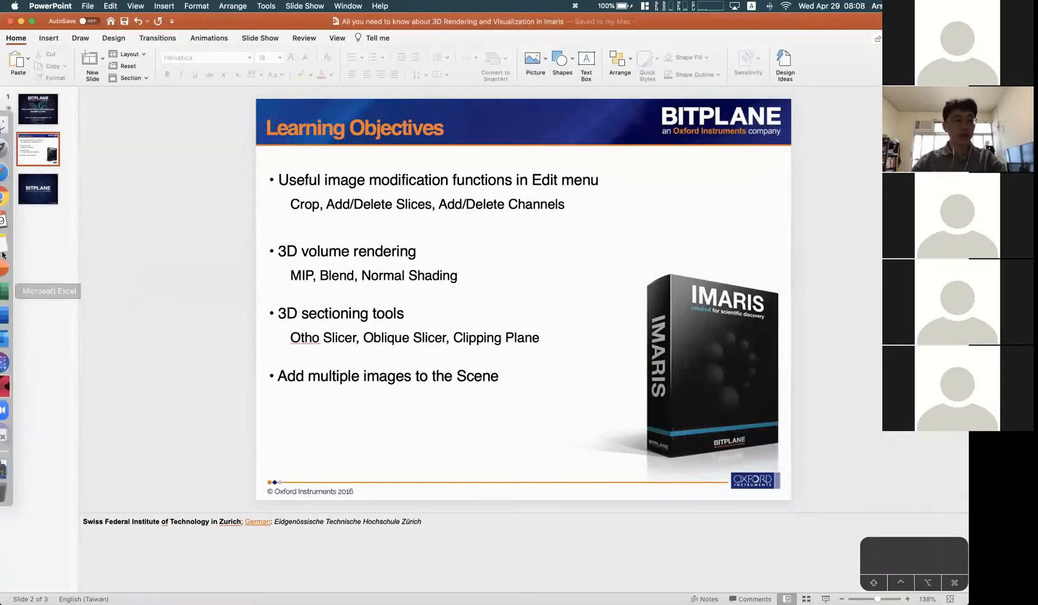
{"action": "left_click", "coordinate": [10, 394]}
Step: Select the Volume object in the scene to show its rendering mode settings
{"action": "left_click_drag", "start_coordinate": [371, 297], "coordinate": [482, 300]}
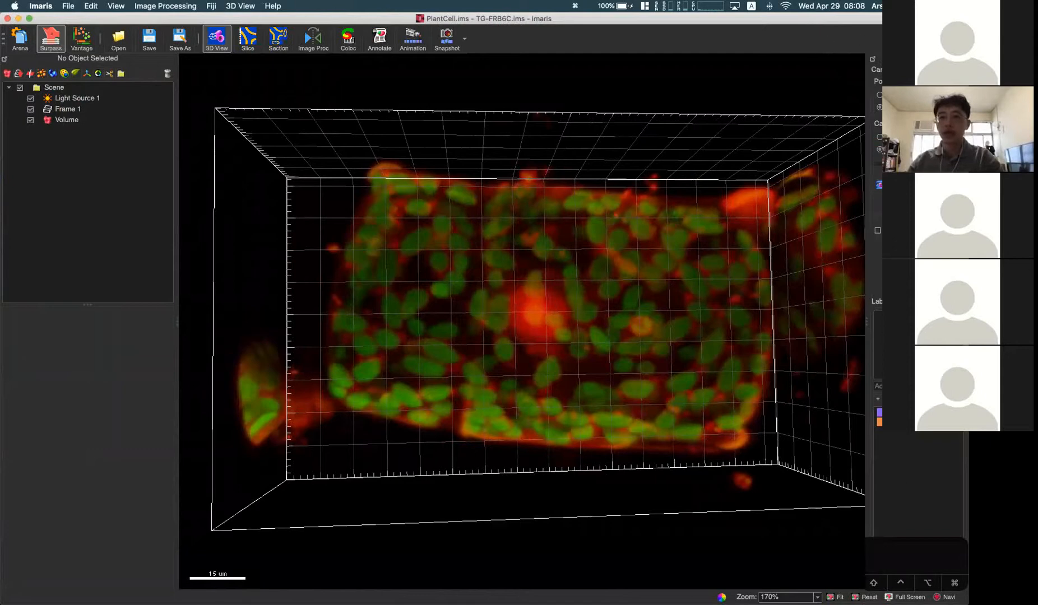
{"action": "left_click_drag", "start_coordinate": [566, 225], "coordinate": [538, 229]}
{"action": "left_click", "coordinate": [67, 120]}
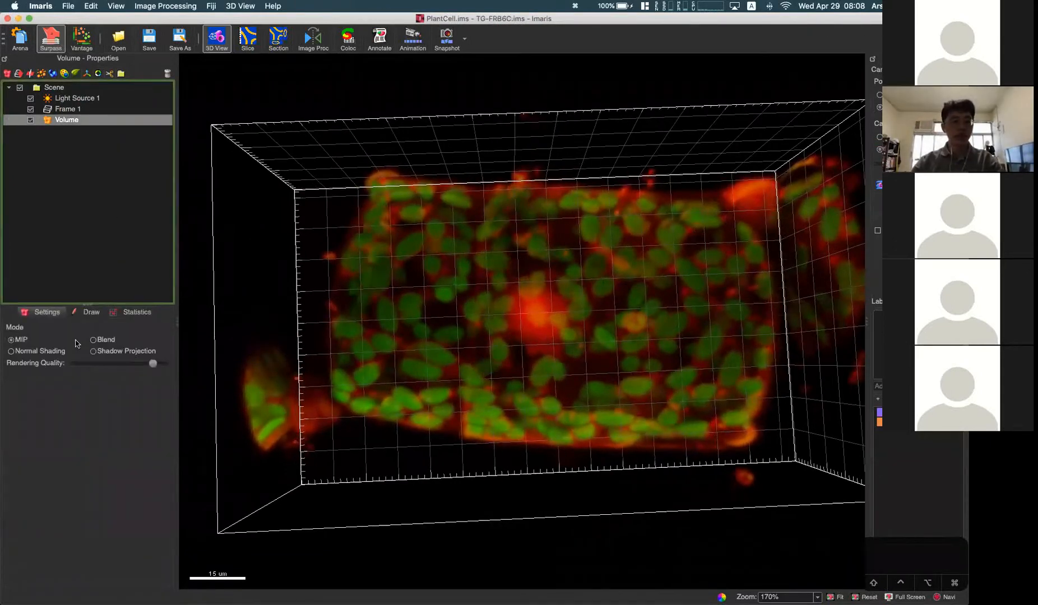
{"action": "left_click_drag", "start_coordinate": [386, 342], "coordinate": [431, 332]}
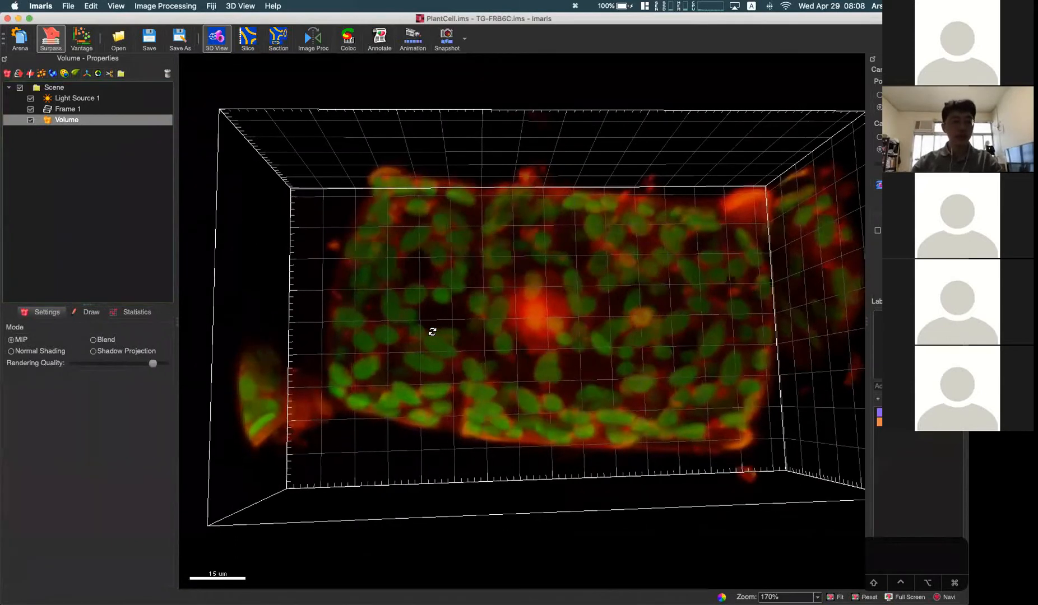
{"action": "left_click", "coordinate": [68, 121]}
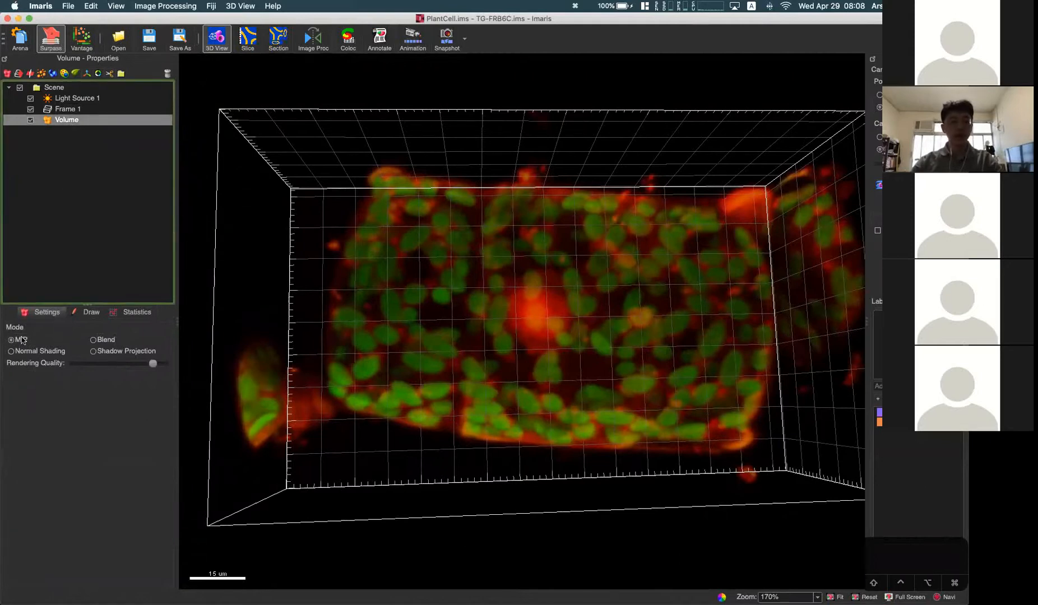
Step: Examine the plant cell volume in MIP rendering from several angles and compare it with Blend mode
{"action": "mouse_move", "coordinate": [470, 343]}
{"action": "left_mouse_down"}
{"action": "mouse_move", "coordinate": [480, 343]}
{"action": "mouse_move", "coordinate": [462, 341]}
{"action": "left_mouse_up"}
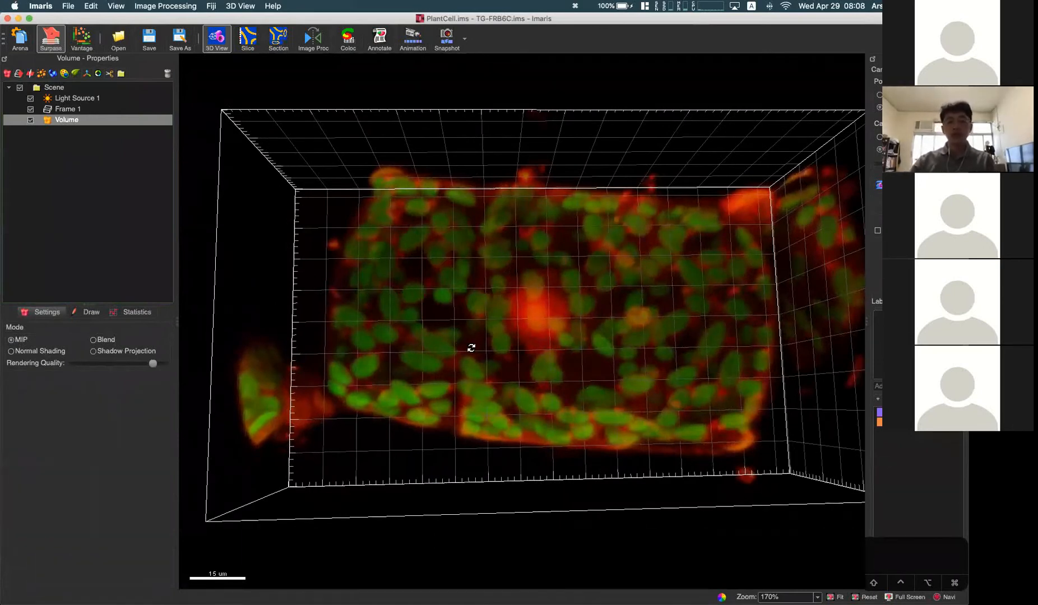
{"action": "left_click_drag", "start_coordinate": [581, 364], "coordinate": [570, 271]}
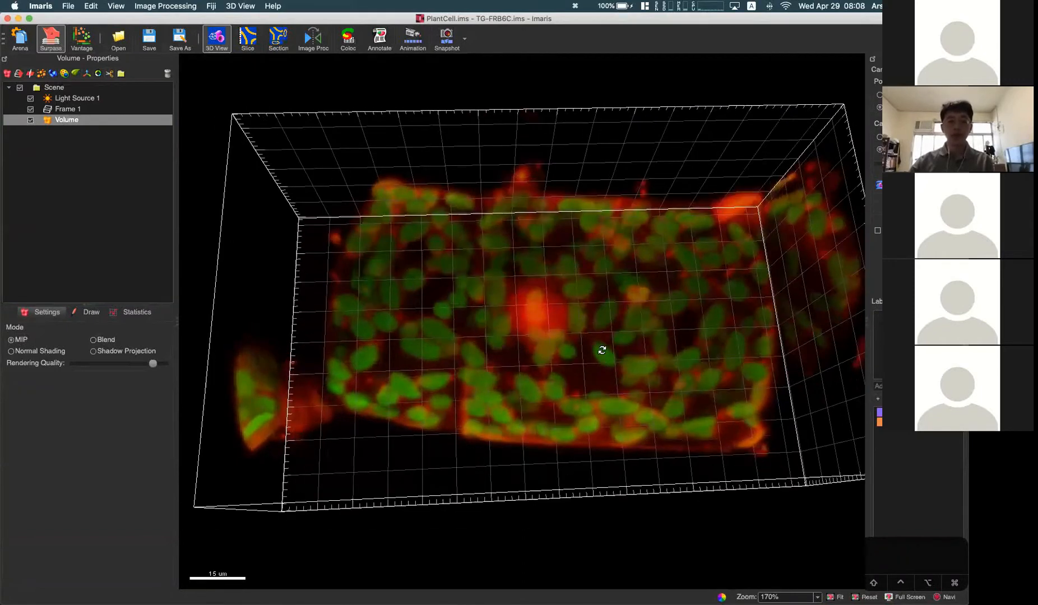
{"action": "left_click_drag", "start_coordinate": [582, 306], "coordinate": [593, 394]}
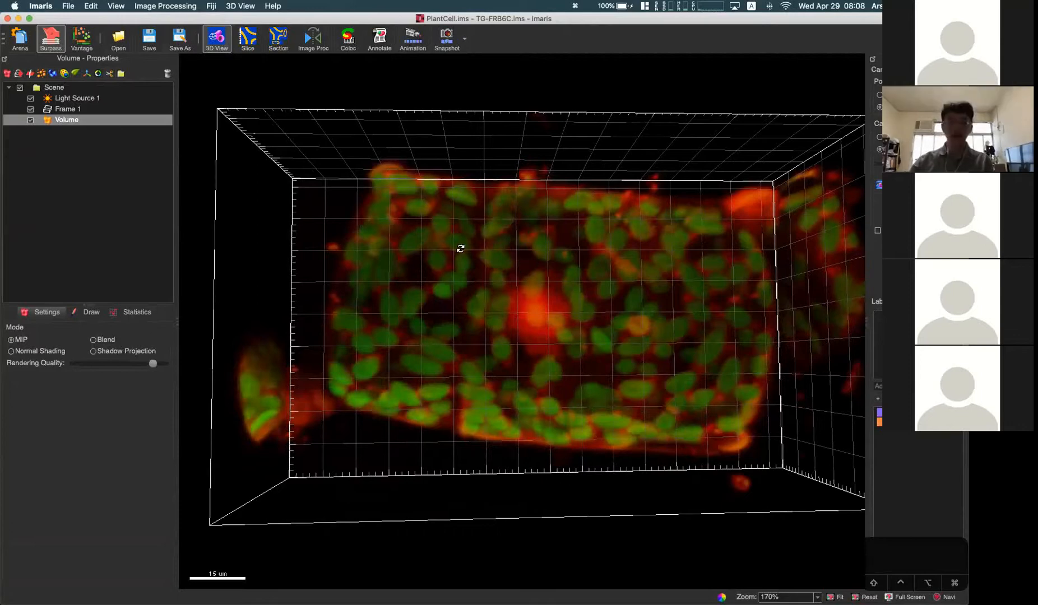
{"action": "left_click_drag", "start_coordinate": [422, 335], "coordinate": [537, 344]}
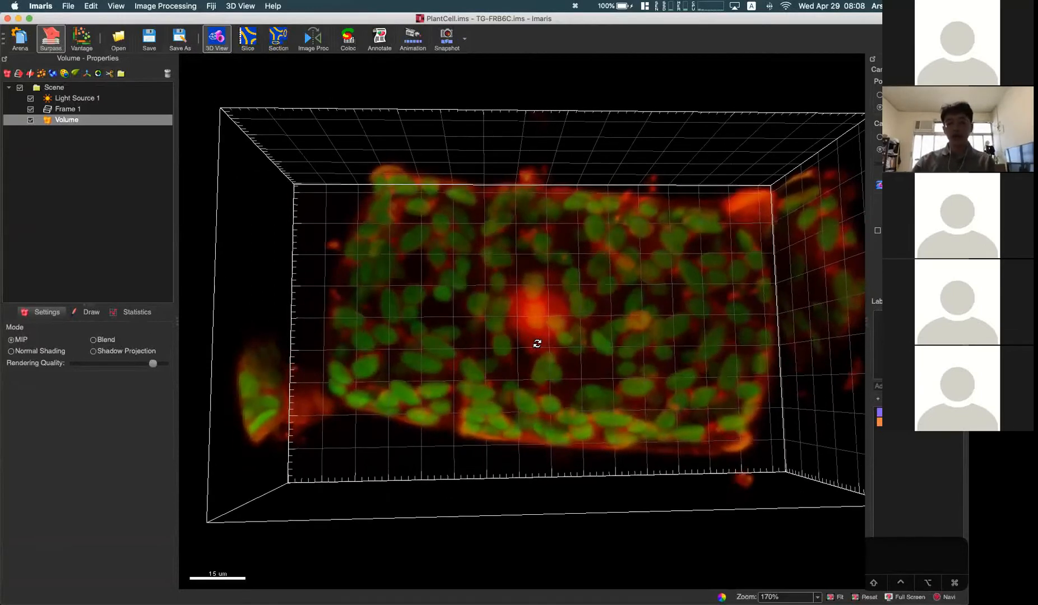
{"action": "left_click_drag", "start_coordinate": [556, 366], "coordinate": [443, 212]}
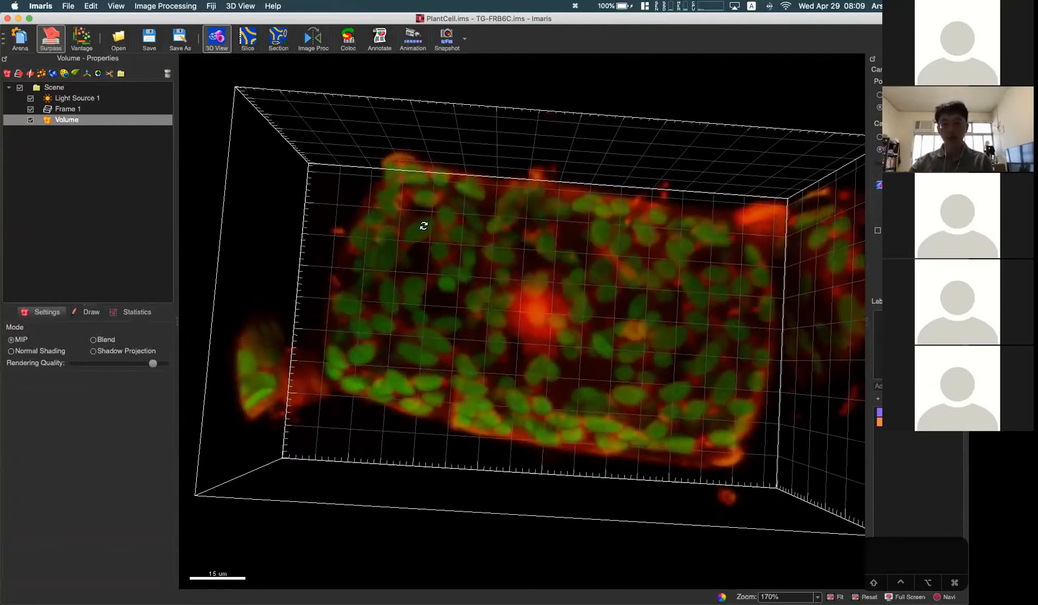
{"action": "left_click_drag", "start_coordinate": [674, 244], "coordinate": [584, 269]}
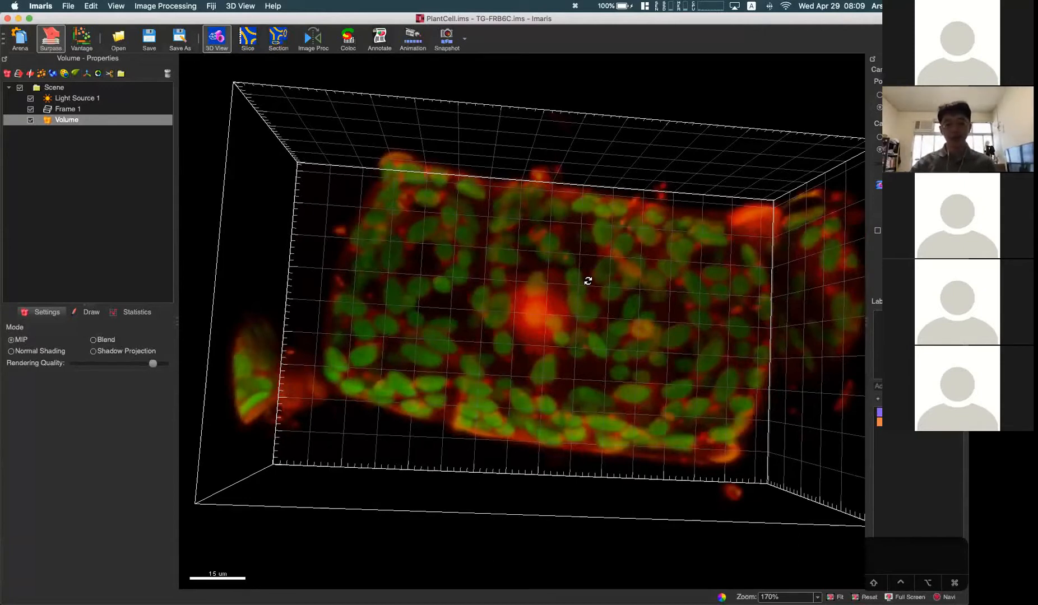
{"action": "left_click_drag", "start_coordinate": [621, 313], "coordinate": [602, 332]}
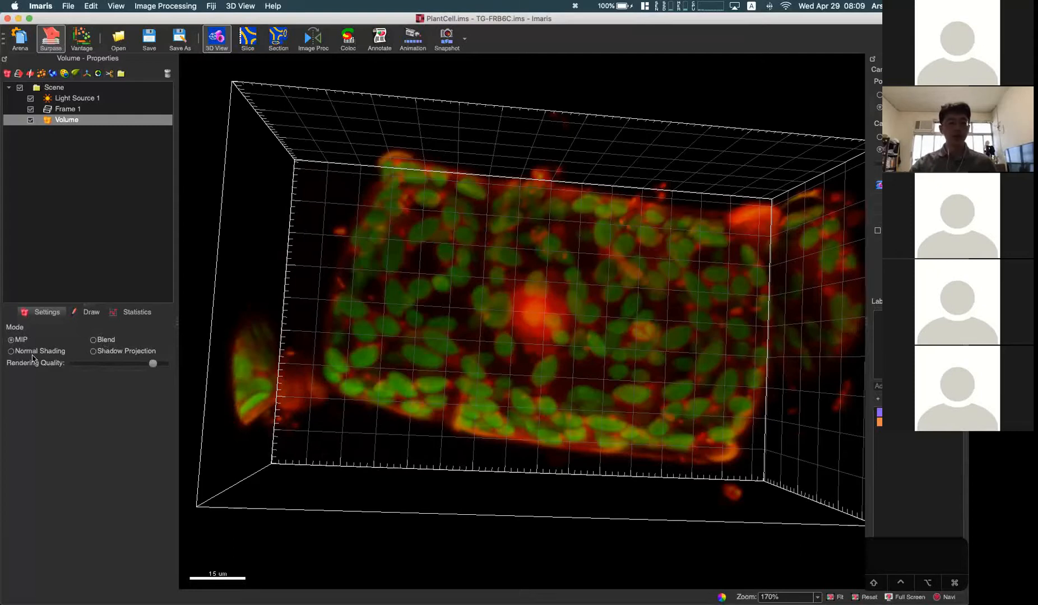
{"action": "left_click", "coordinate": [101, 340]}
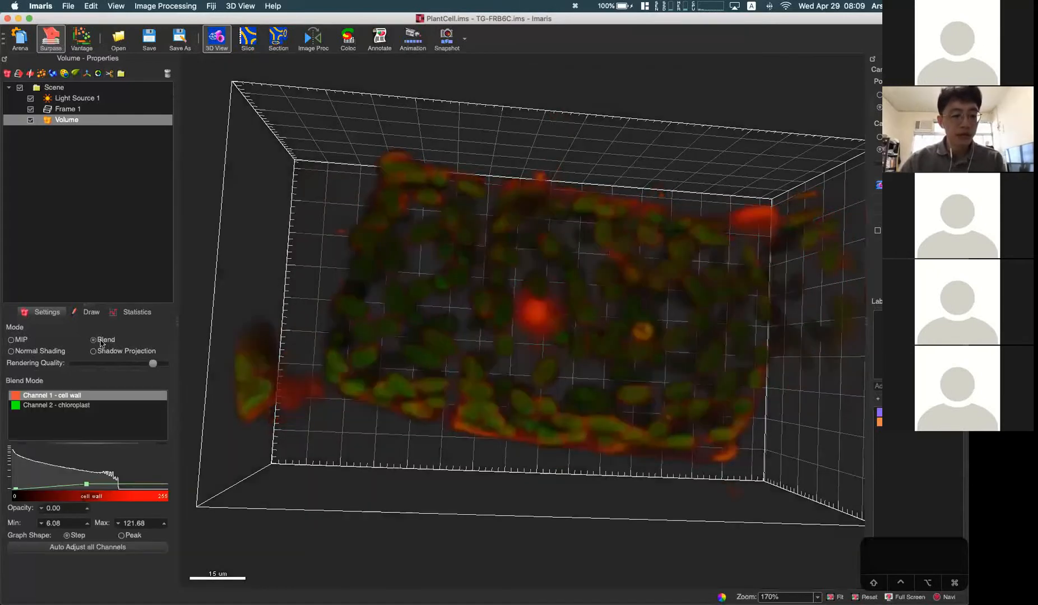
{"action": "left_click", "coordinate": [27, 342]}
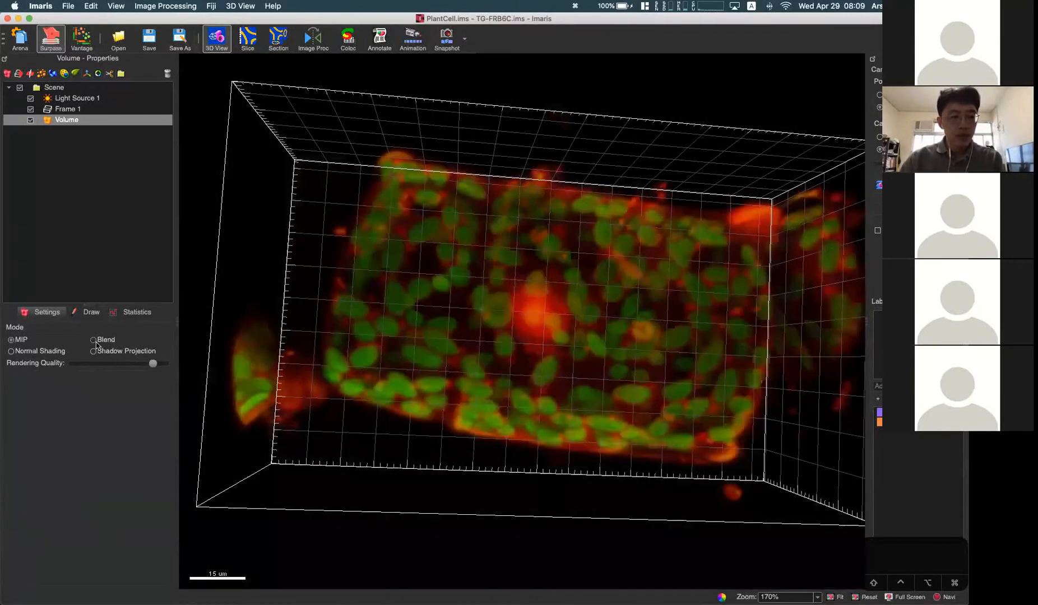
Step: Examine the chloroplasts and the bright red nucleus region of the plant cell in MIP rendering at different magnifications
{"action": "left_click_drag", "start_coordinate": [375, 352], "coordinate": [399, 343]}
{"action": "scroll", "coordinate": [415, 280], "scroll_direction": "up", "scroll_amount": 5}
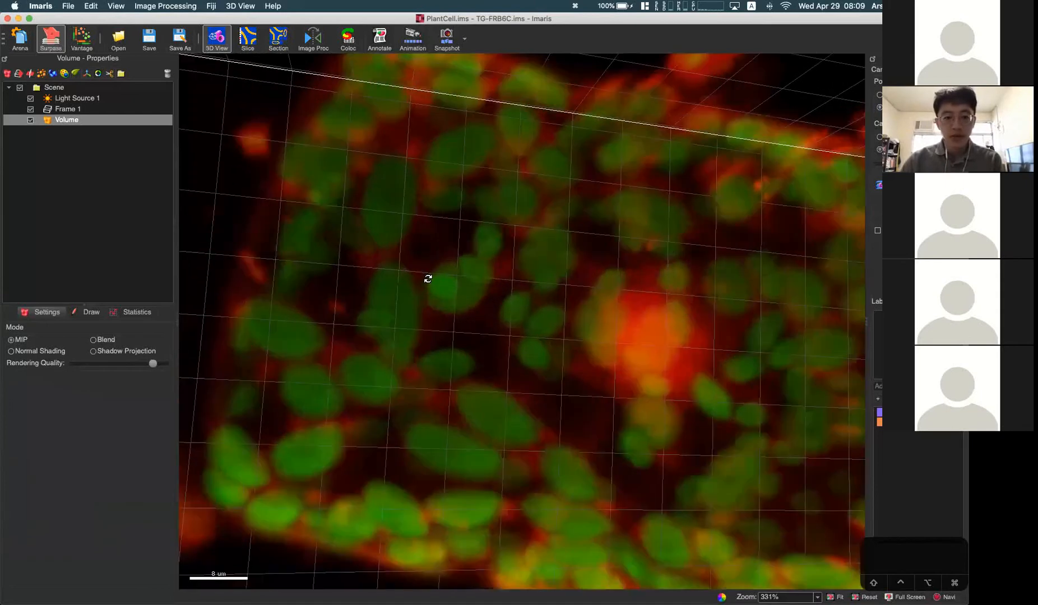
{"action": "scroll", "coordinate": [482, 297], "scroll_direction": "up", "scroll_amount": 2}
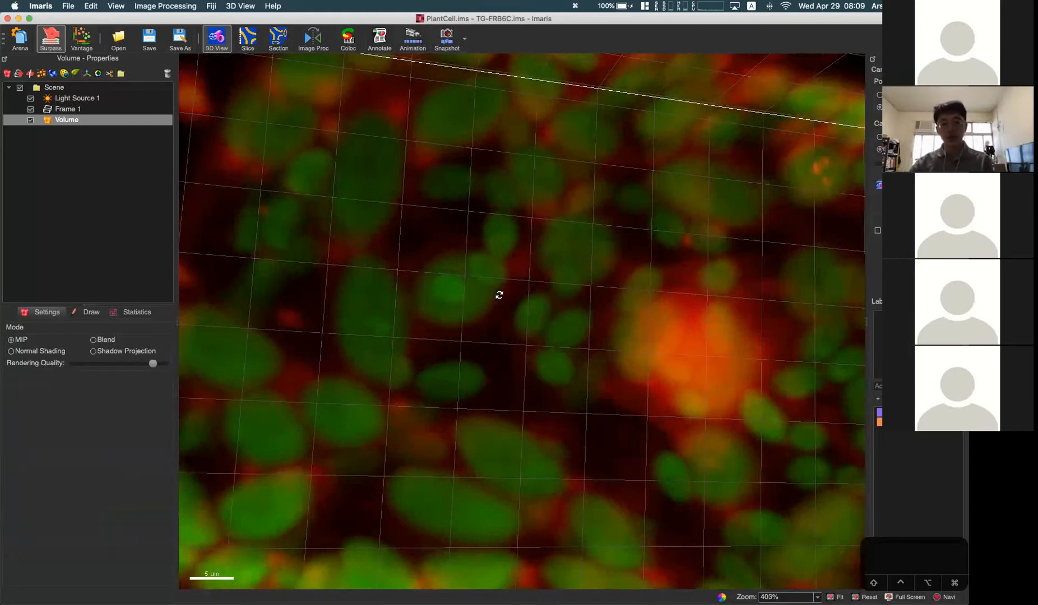
{"action": "scroll", "coordinate": [500, 295], "scroll_direction": "down", "scroll_amount": 5}
{"action": "left_click_drag", "start_coordinate": [527, 306], "coordinate": [520, 302]}
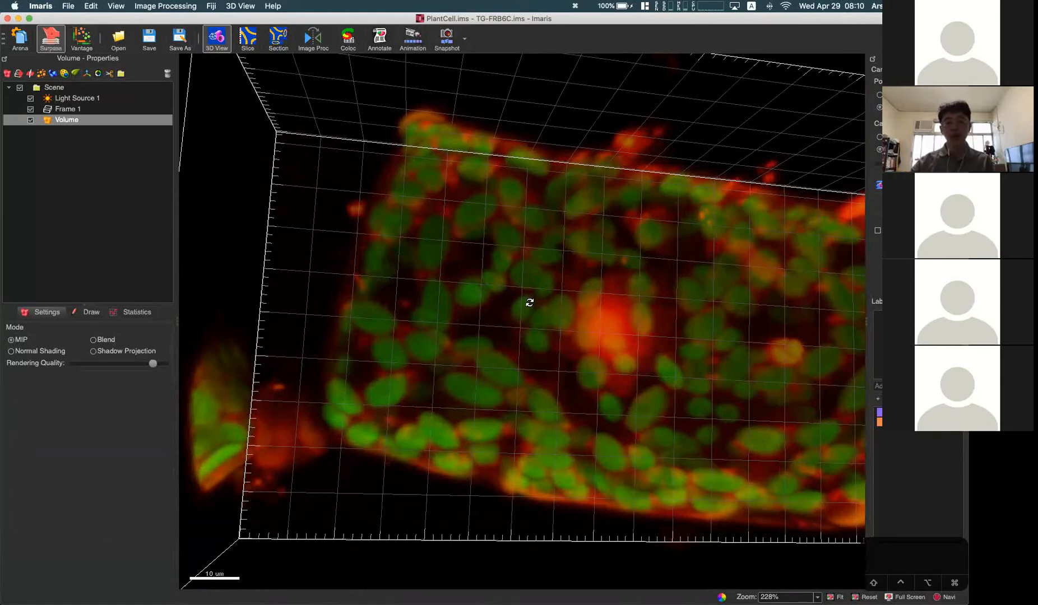
{"action": "left_click_drag", "start_coordinate": [514, 359], "coordinate": [508, 350]}
{"action": "left_click_drag", "start_coordinate": [469, 290], "coordinate": [526, 311]}
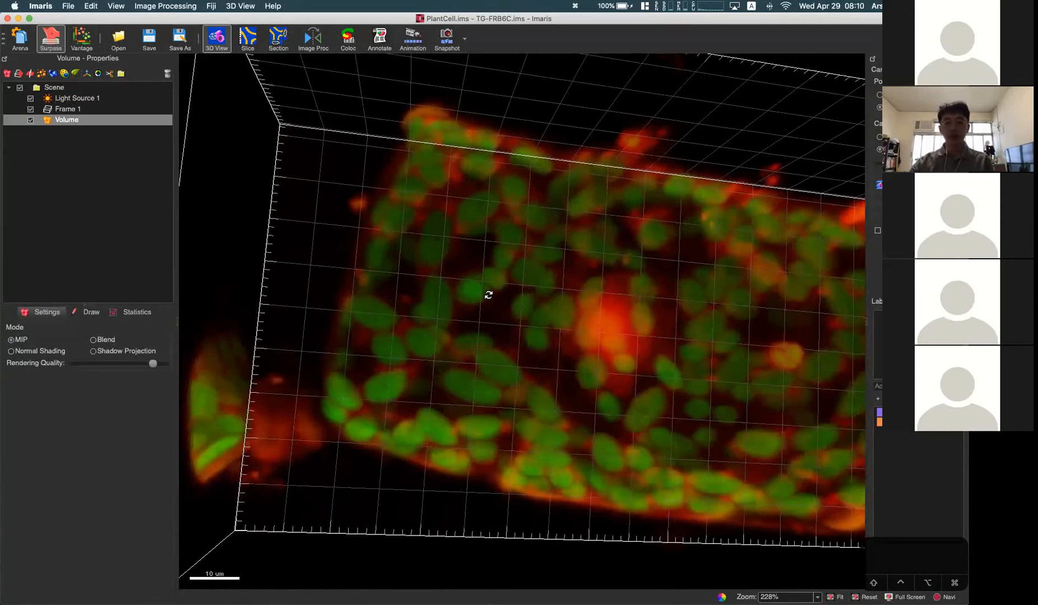
{"action": "scroll", "coordinate": [489, 295], "scroll_direction": "up", "scroll_amount": 5}
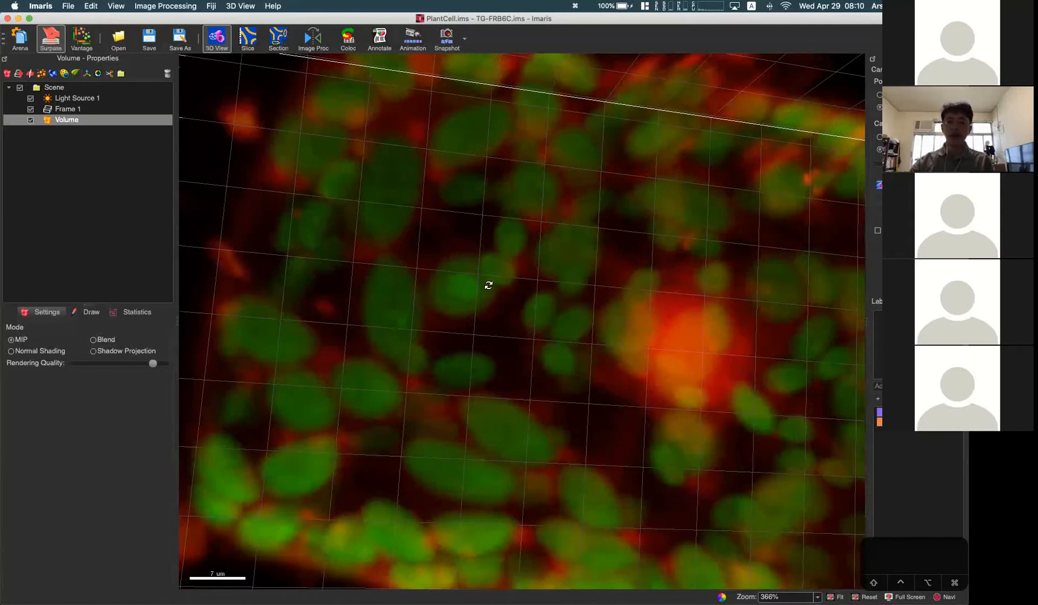
{"action": "left_click_drag", "start_coordinate": [501, 281], "coordinate": [502, 280]}
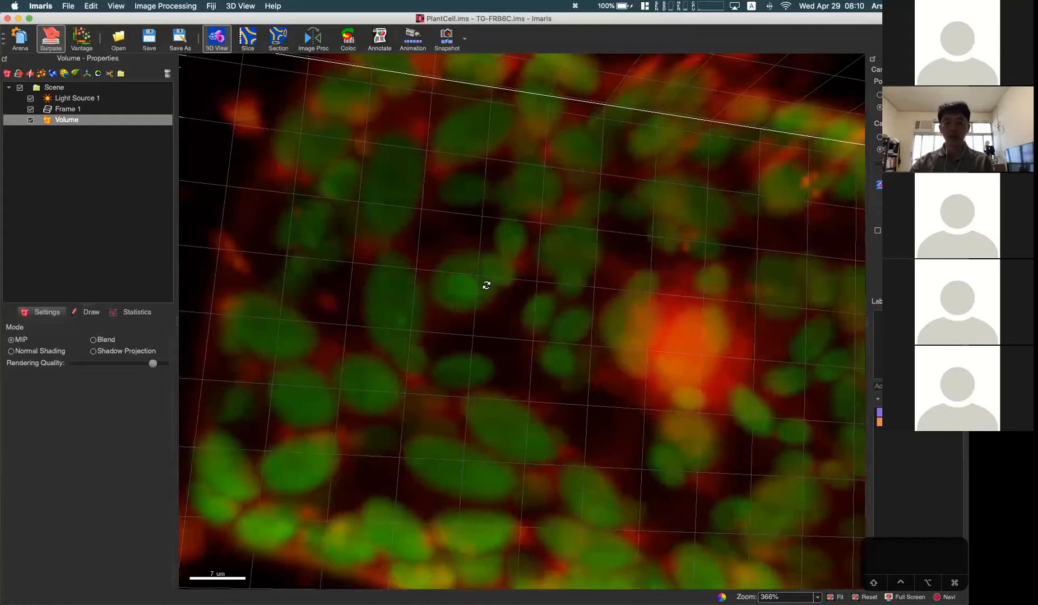
{"action": "scroll", "coordinate": [486, 286], "scroll_direction": "down", "scroll_amount": 5}
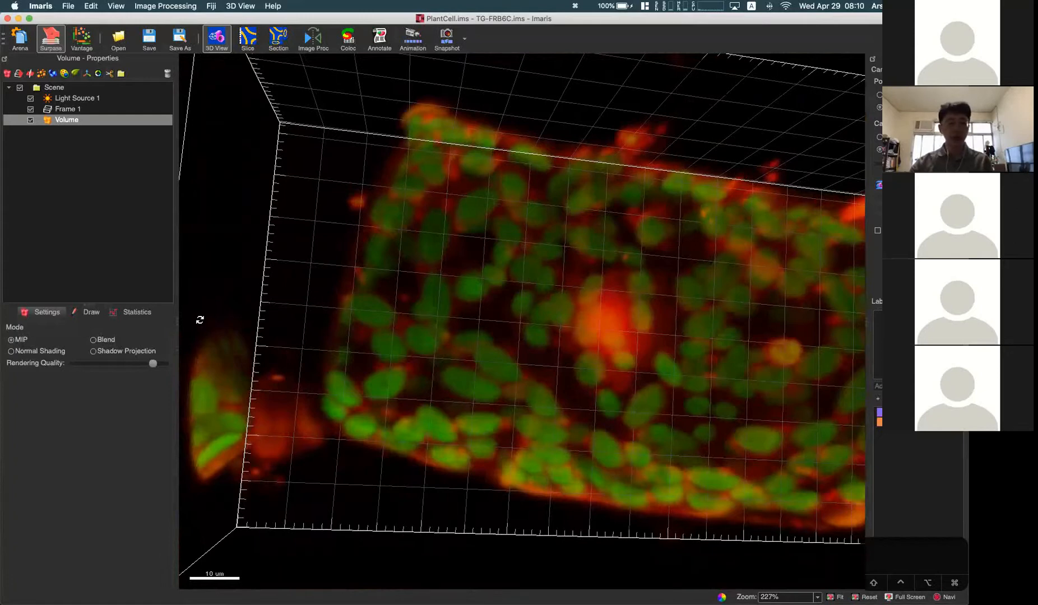
Step: Switch the volume to Blend rendering and view the plant cell from slightly different angles
{"action": "left_click", "coordinate": [94, 340]}
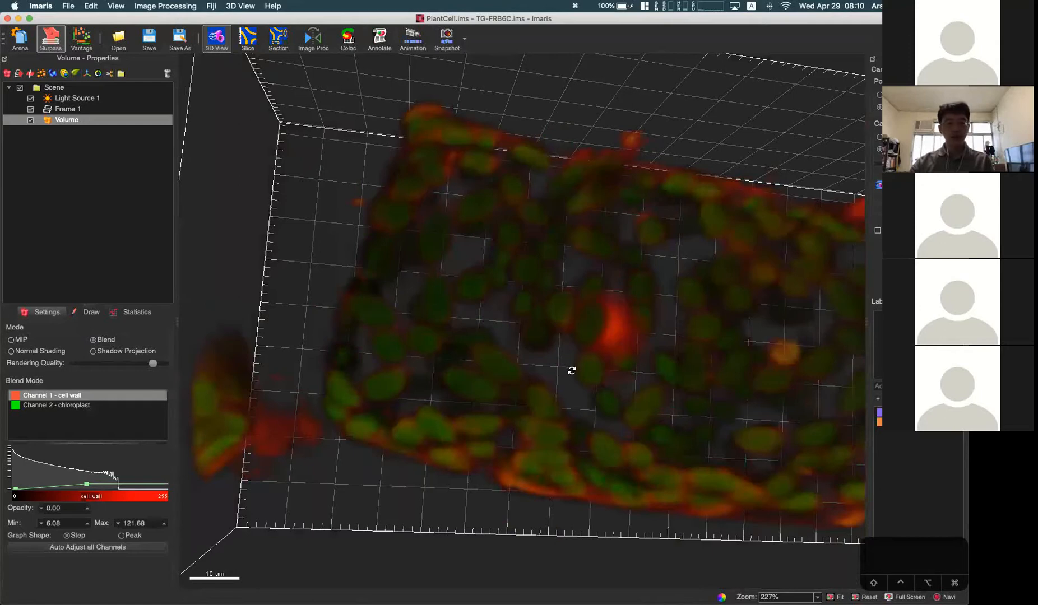
{"action": "left_click_drag", "start_coordinate": [685, 344], "coordinate": [631, 330]}
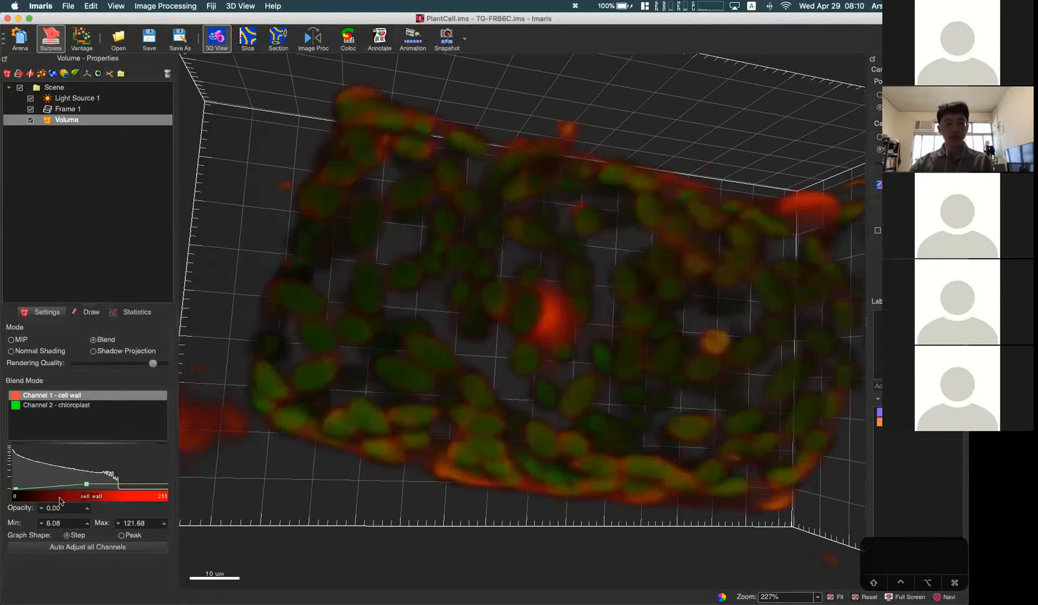
{"action": "left_click_drag", "start_coordinate": [406, 413], "coordinate": [414, 413]}
{"action": "left_click_drag", "start_coordinate": [457, 378], "coordinate": [465, 379]}
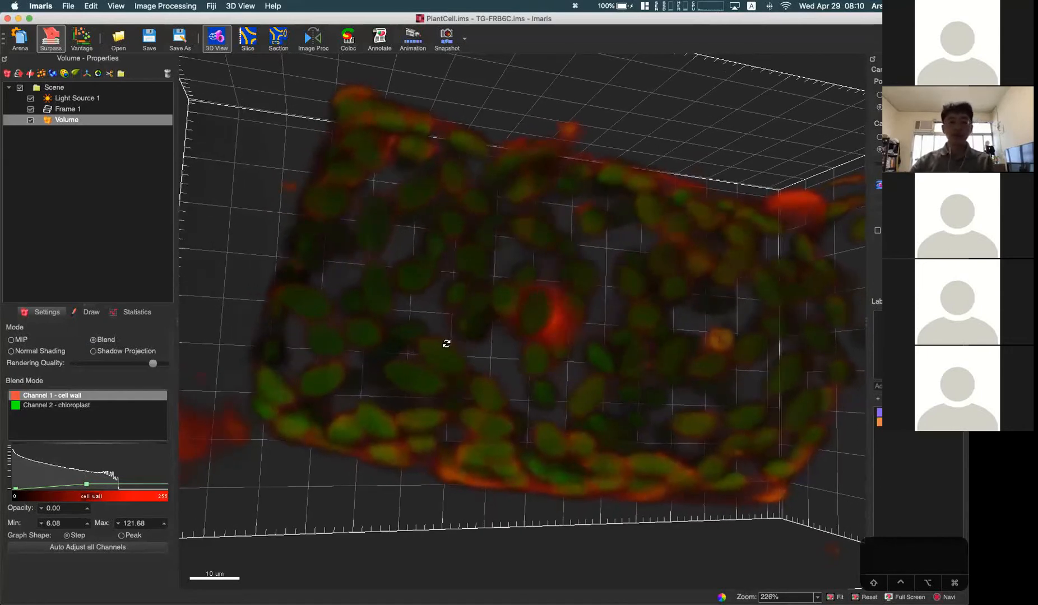
Step: Lower the cell wall channel's Blend curve to opacity 0.00 with a maximum of 117.35
{"action": "left_click_drag", "start_coordinate": [548, 286], "coordinate": [539, 289]}
{"action": "left_click_drag", "start_coordinate": [573, 349], "coordinate": [522, 315]}
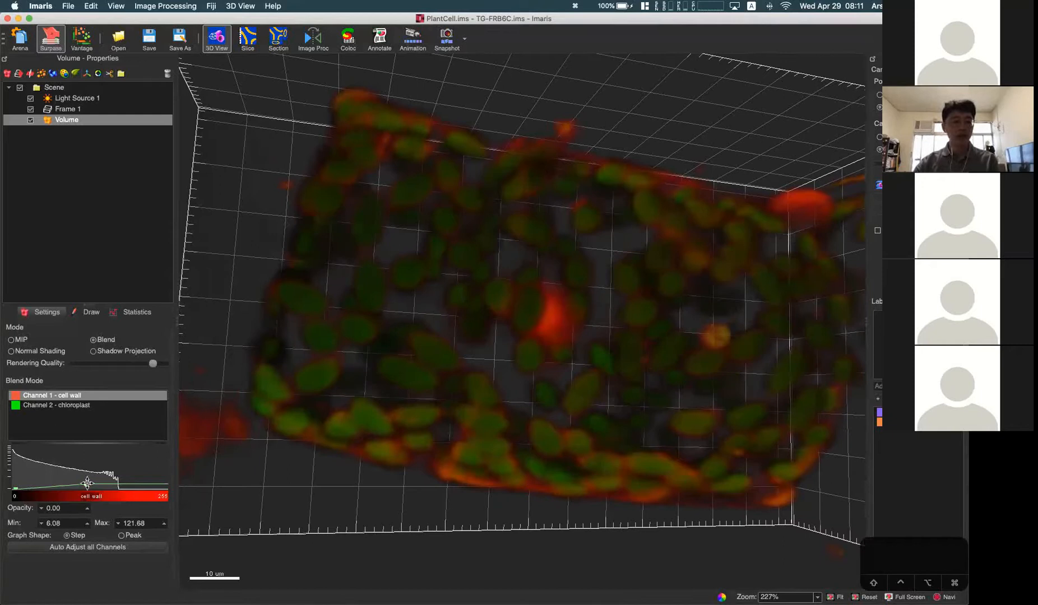
{"action": "left_click_drag", "start_coordinate": [88, 482], "coordinate": [84, 487]}
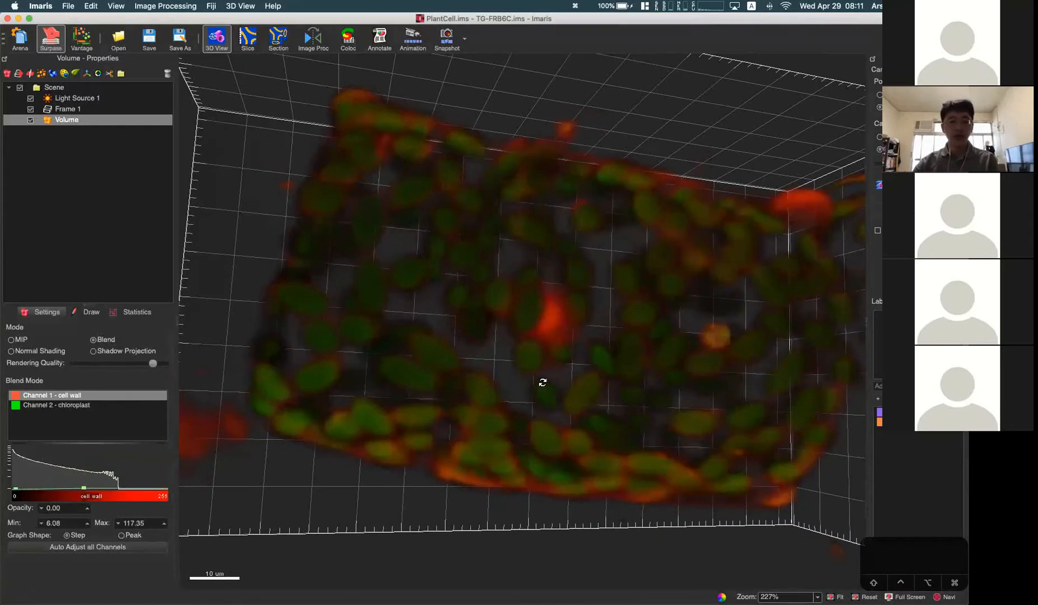
{"action": "scroll", "coordinate": [541, 381], "scroll_direction": "down", "scroll_amount": 5}
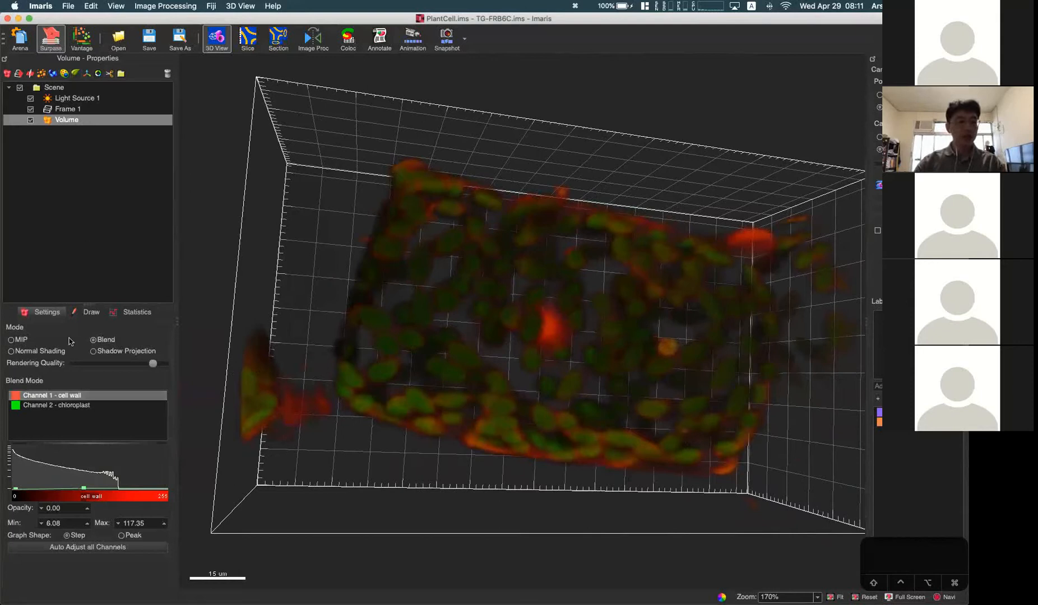
Step: Show how the cell wall and chloroplast channels are selected singly and together for Blend settings
{"action": "left_click", "coordinate": [48, 407]}
{"action": "left_click", "coordinate": [49, 396]}
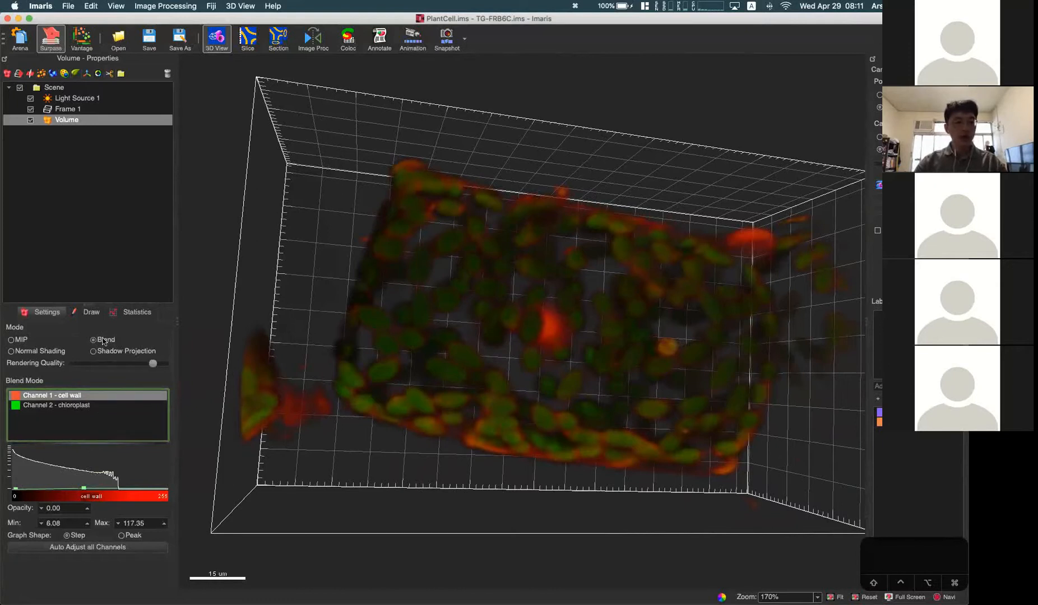
{"action": "left_click", "coordinate": [60, 408]}
{"action": "left_click", "coordinate": [58, 397]}
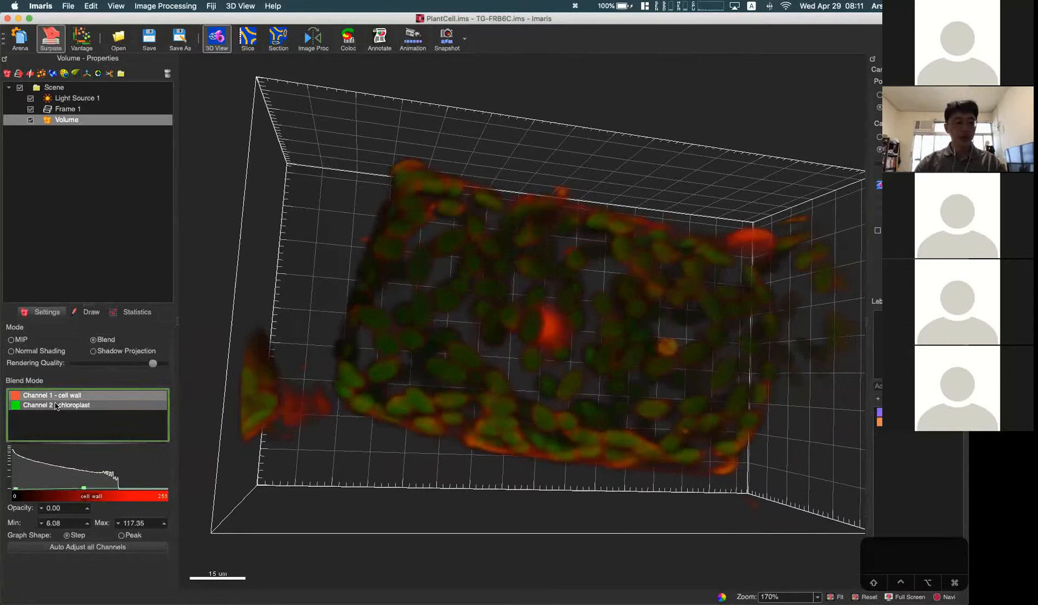
{"action": "left_click", "coordinate": [56, 404]}
{"action": "left_click", "coordinate": [74, 400]}
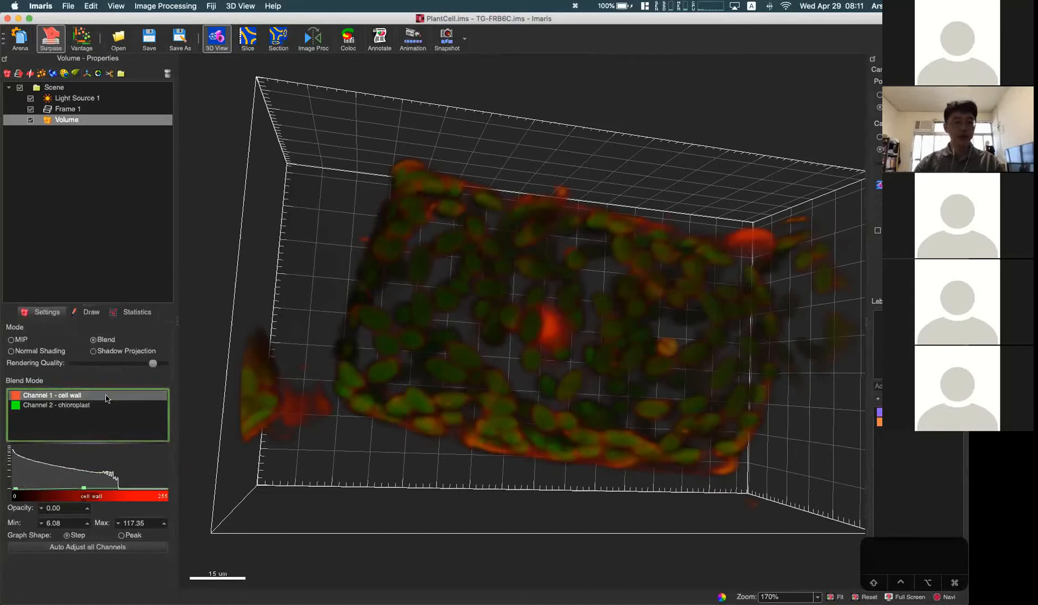
{"action": "left_click_drag", "start_coordinate": [106, 398], "coordinate": [99, 405]}
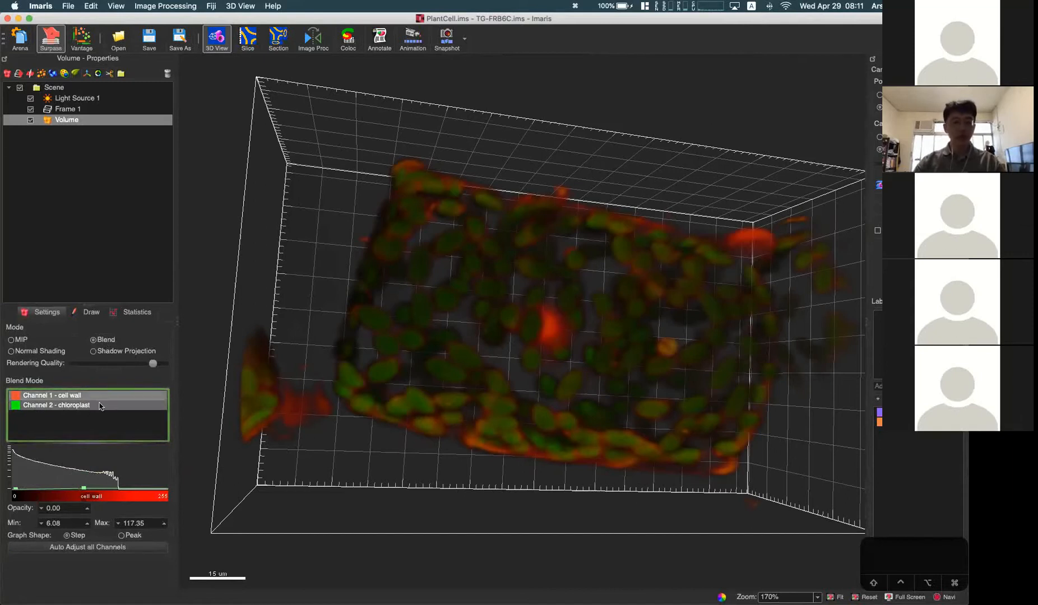
{"action": "left_click_drag", "start_coordinate": [558, 325], "coordinate": [545, 319]}
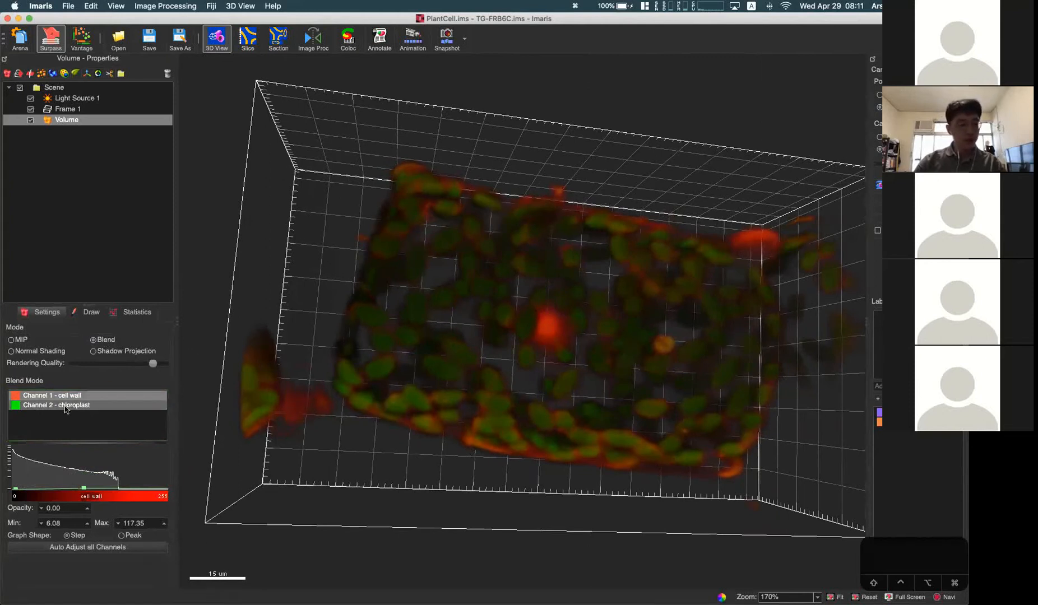
Step: Hide the cell wall channel through Display Adjustment so only the chloroplast channel is displayed
{"action": "key", "text": "ctrl+d"}
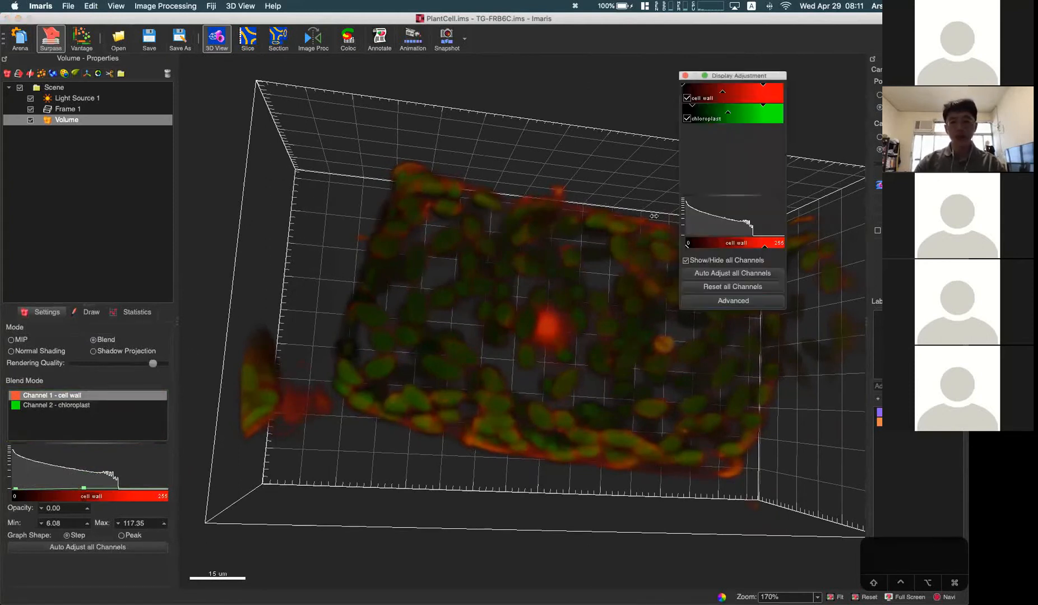
{"action": "left_click", "coordinate": [687, 98]}
{"action": "left_click_drag", "start_coordinate": [588, 304], "coordinate": [580, 288]}
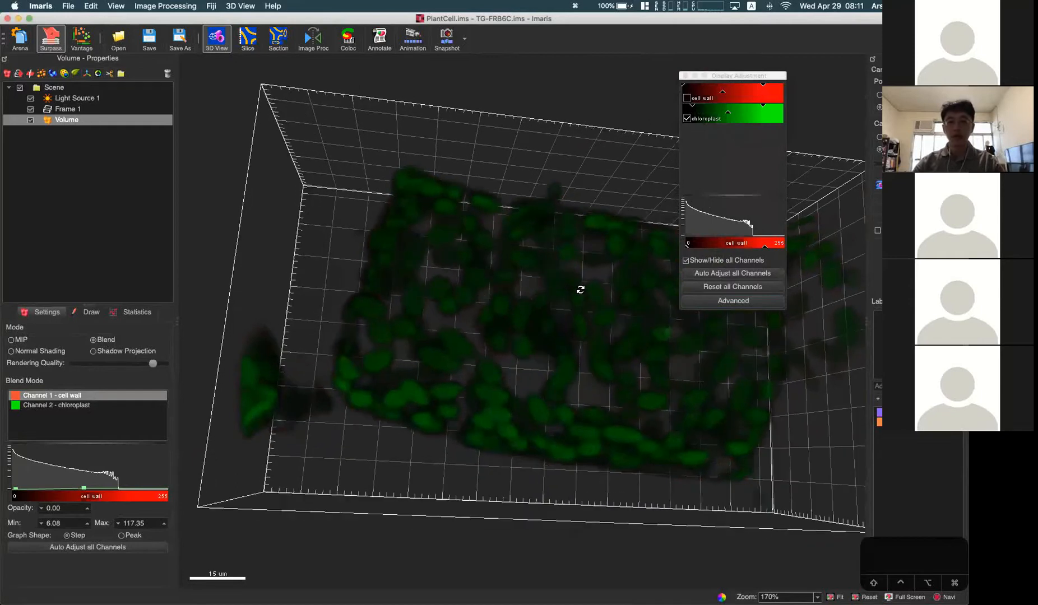
Step: Try opacity 0.02 on the chloroplast channel's Blend curve, then set it to opacity 0.07 with maximum 101.47
{"action": "left_click", "coordinate": [95, 405]}
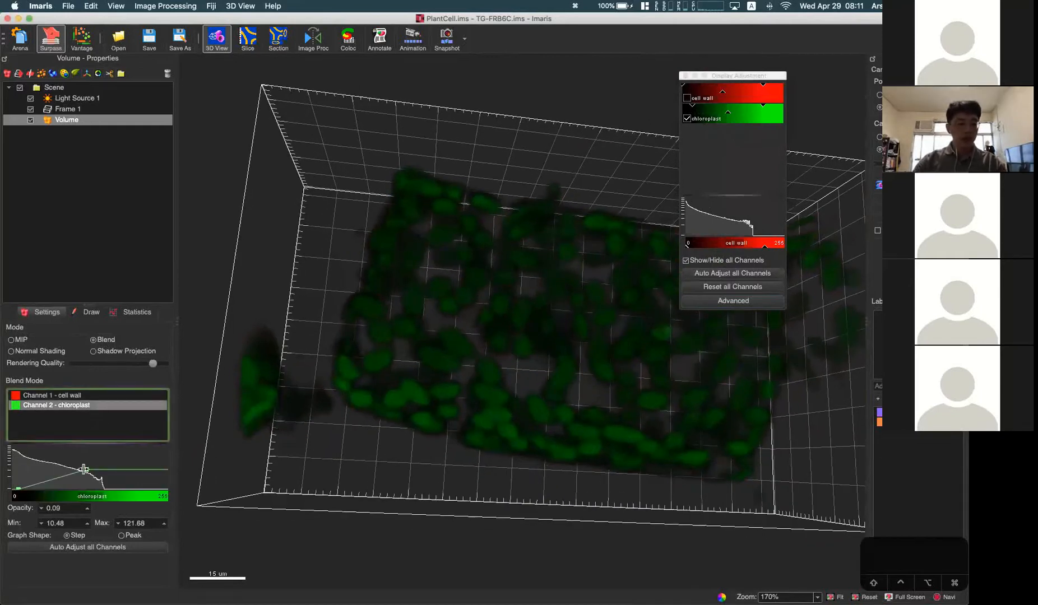
{"action": "mouse_move", "coordinate": [87, 471]}
{"action": "left_mouse_down"}
{"action": "mouse_move", "coordinate": [81, 483]}
{"action": "mouse_move", "coordinate": [81, 455]}
{"action": "mouse_move", "coordinate": [75, 477]}
{"action": "left_mouse_up"}
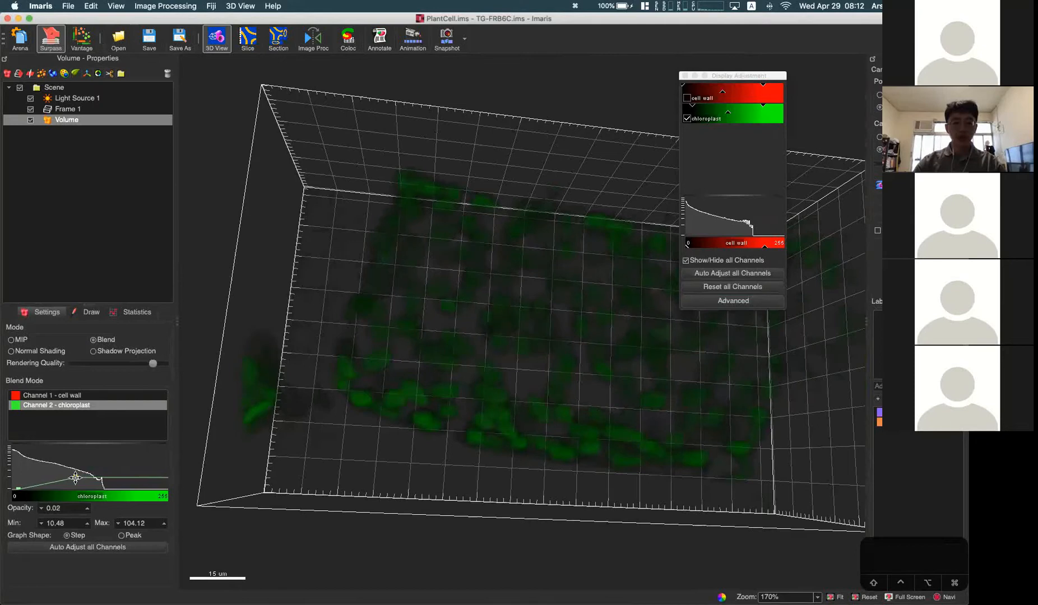
{"action": "scroll", "coordinate": [452, 294], "scroll_direction": "up", "scroll_amount": 5}
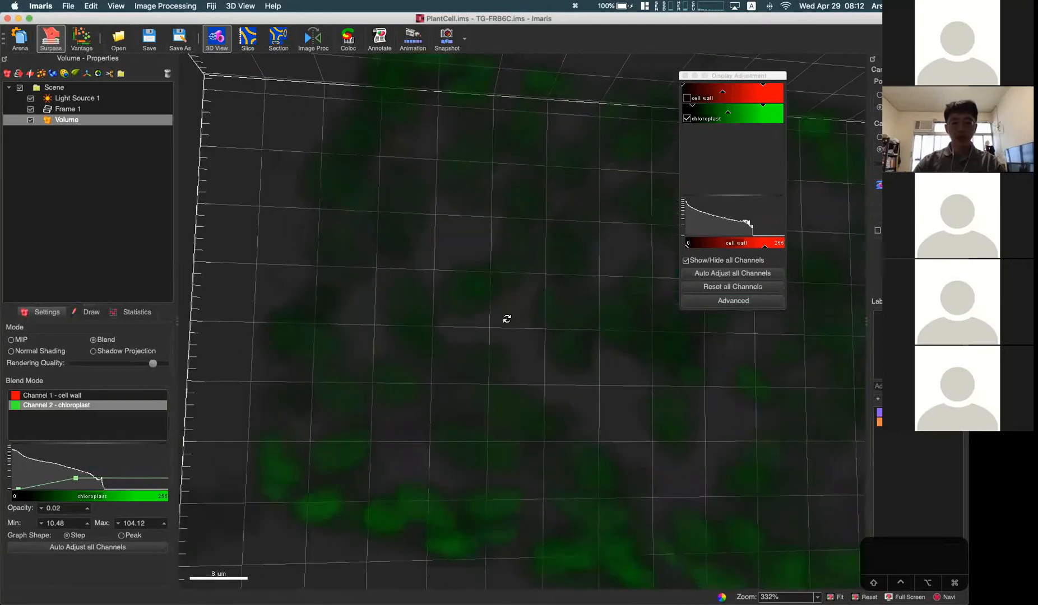
{"action": "left_click_drag", "start_coordinate": [76, 477], "coordinate": [74, 470]}
{"action": "scroll", "coordinate": [583, 397], "scroll_direction": "down", "scroll_amount": 4}
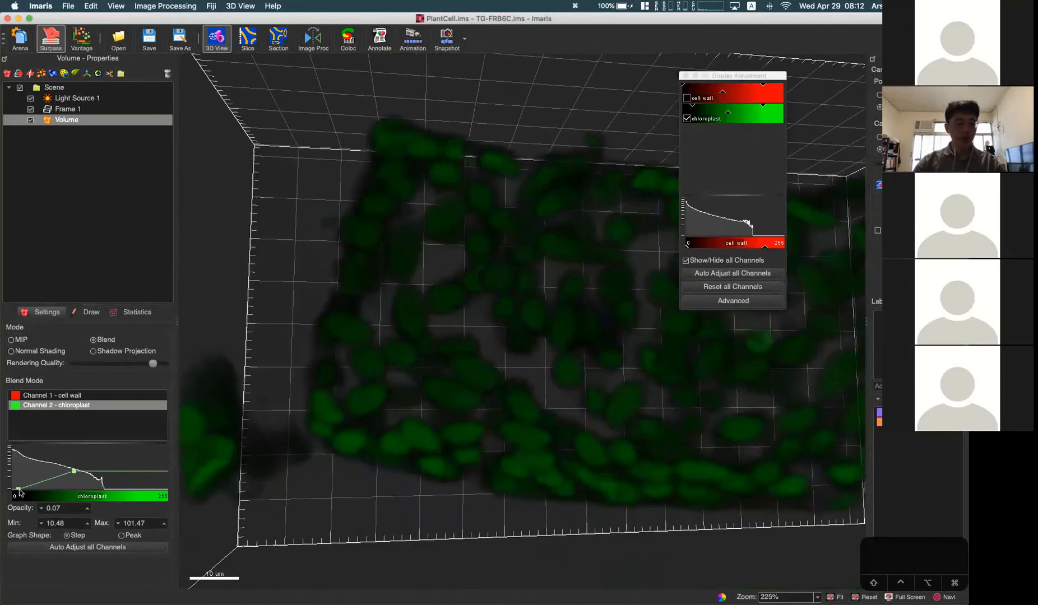
Step: Steepen the chloroplast channel's Blend curve to a minimum of 28.24 and a maximum of 50.29
{"action": "left_click_drag", "start_coordinate": [20, 489], "coordinate": [34, 489]}
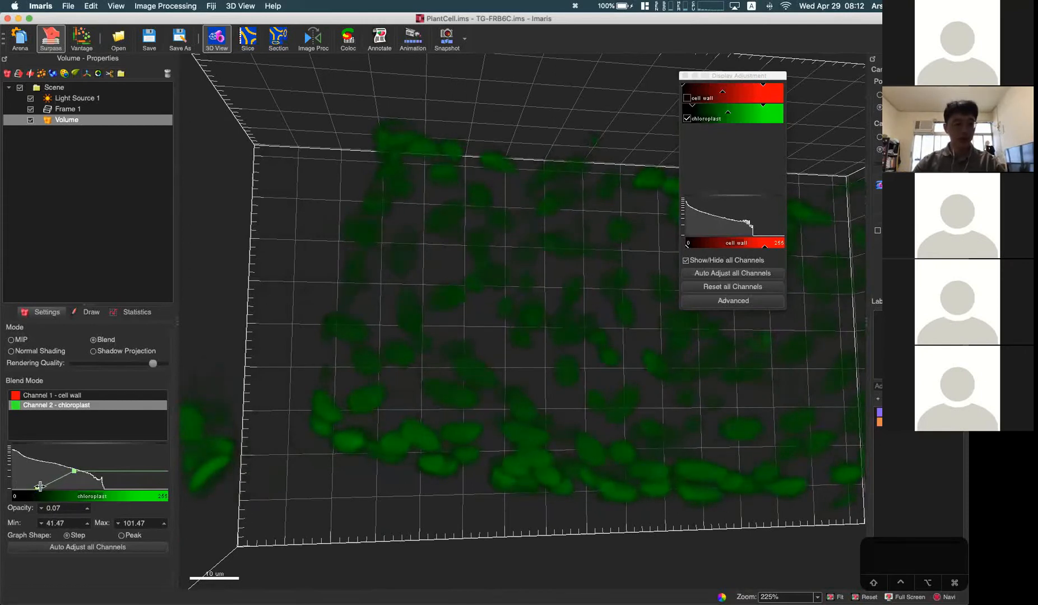
{"action": "mouse_move", "coordinate": [41, 487]}
{"action": "left_mouse_down"}
{"action": "mouse_move", "coordinate": [48, 487]}
{"action": "mouse_move", "coordinate": [32, 485]}
{"action": "mouse_move", "coordinate": [81, 471]}
{"action": "mouse_move", "coordinate": [42, 471]}
{"action": "left_mouse_up"}
{"action": "scroll", "coordinate": [562, 384], "scroll_direction": "down", "scroll_amount": 3}
{"action": "left_click_drag", "start_coordinate": [562, 384], "coordinate": [597, 381]}
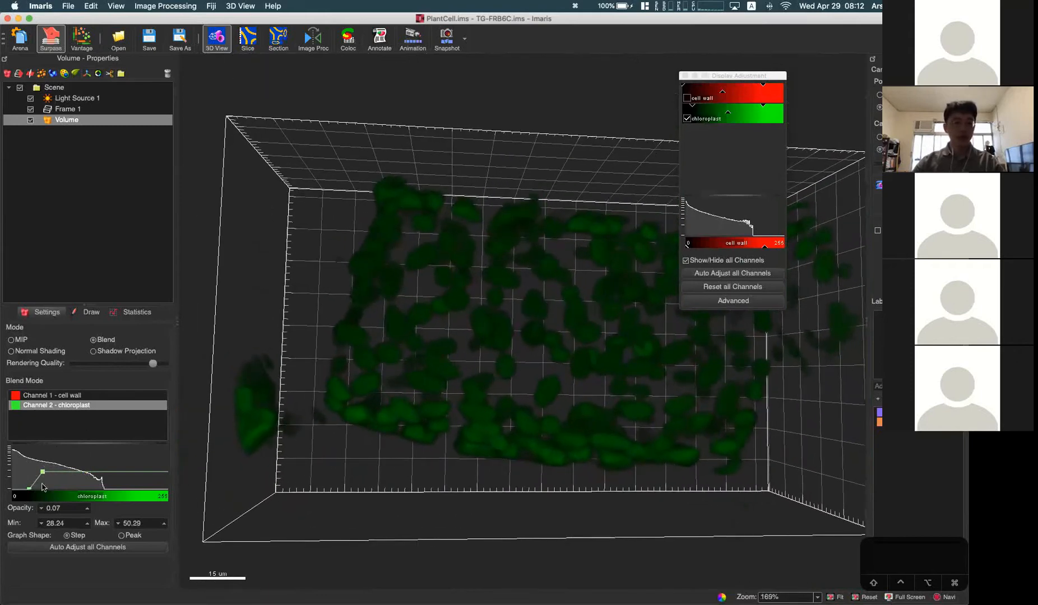
Step: Compare the chloroplast channel in MIP and Blend rendering from different angles, ending in Blend mode
{"action": "left_click_drag", "start_coordinate": [578, 370], "coordinate": [541, 367]}
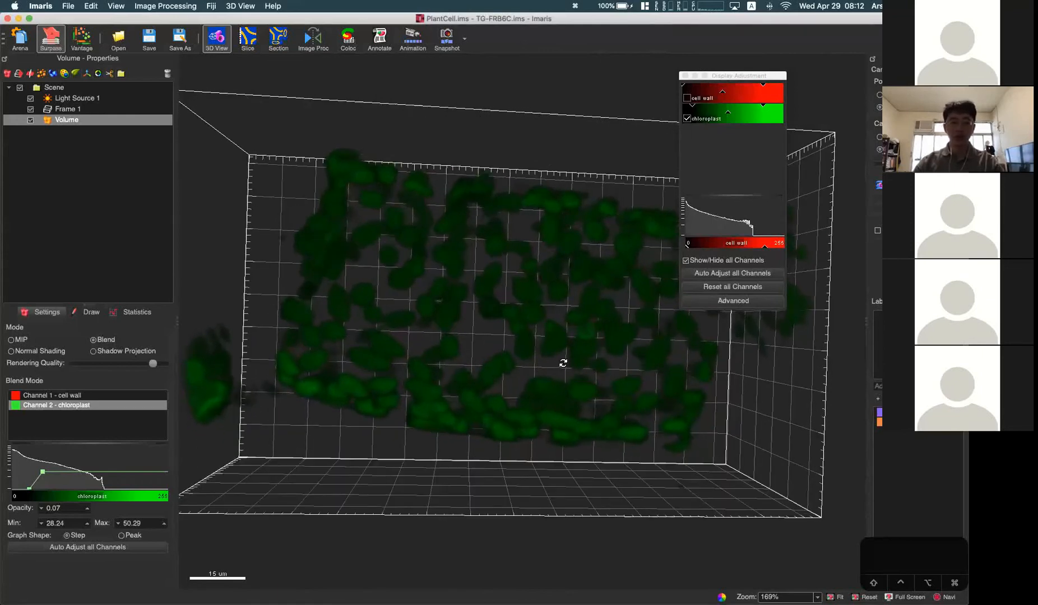
{"action": "scroll", "coordinate": [532, 389], "scroll_direction": "down", "scroll_amount": 2}
{"action": "mouse_move", "coordinate": [533, 389]}
{"action": "left_mouse_down"}
{"action": "mouse_move", "coordinate": [561, 362]}
{"action": "mouse_move", "coordinate": [554, 377]}
{"action": "mouse_move", "coordinate": [519, 380]}
{"action": "mouse_move", "coordinate": [536, 375]}
{"action": "left_mouse_up"}
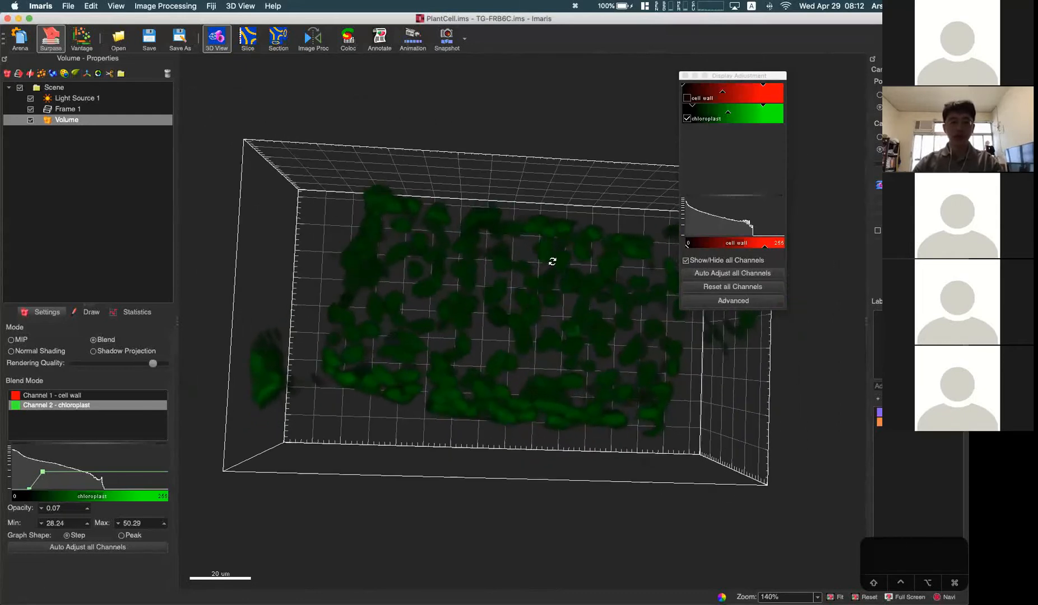
{"action": "left_click", "coordinate": [21, 341]}
{"action": "left_click", "coordinate": [107, 340]}
{"action": "left_click_drag", "start_coordinate": [315, 271], "coordinate": [544, 359]}
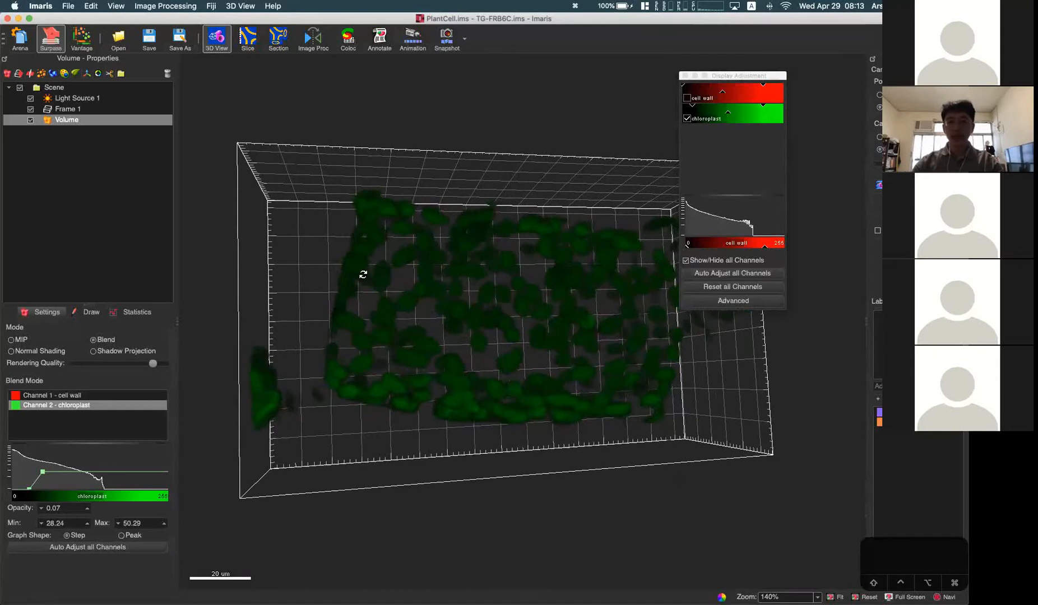
Step: Brighten the chloroplast channel by lowering its display maximum, and inspect the individual chloroplasts up close
{"action": "left_click", "coordinate": [763, 106]}
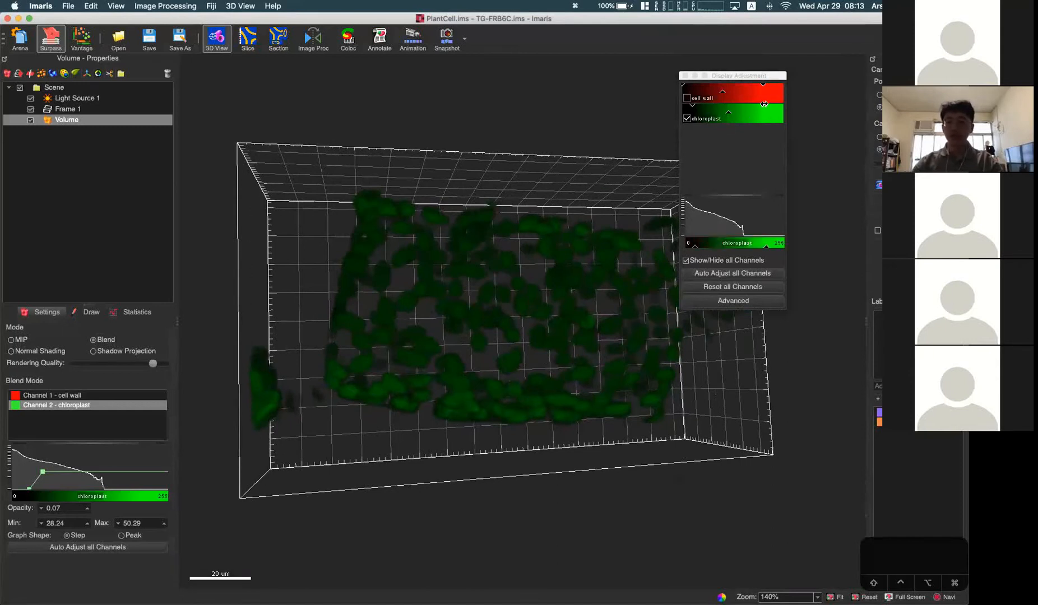
{"action": "left_click_drag", "start_coordinate": [751, 103], "coordinate": [690, 103]}
{"action": "scroll", "coordinate": [442, 240], "scroll_direction": "up", "scroll_amount": 5}
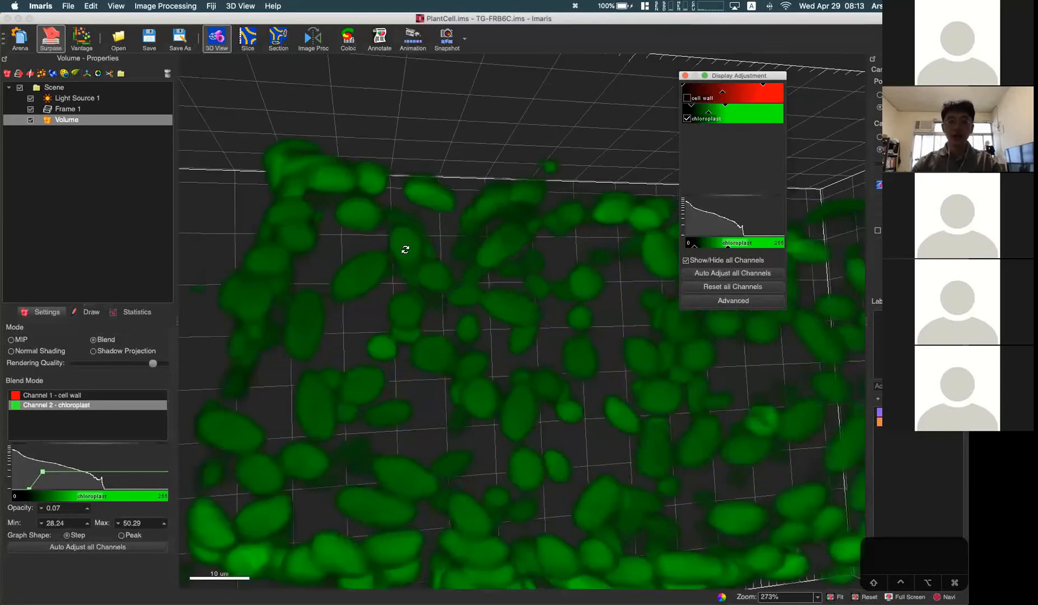
{"action": "scroll", "coordinate": [422, 268], "scroll_direction": "down", "scroll_amount": 5}
{"action": "left_click_drag", "start_coordinate": [422, 268], "coordinate": [515, 301]}
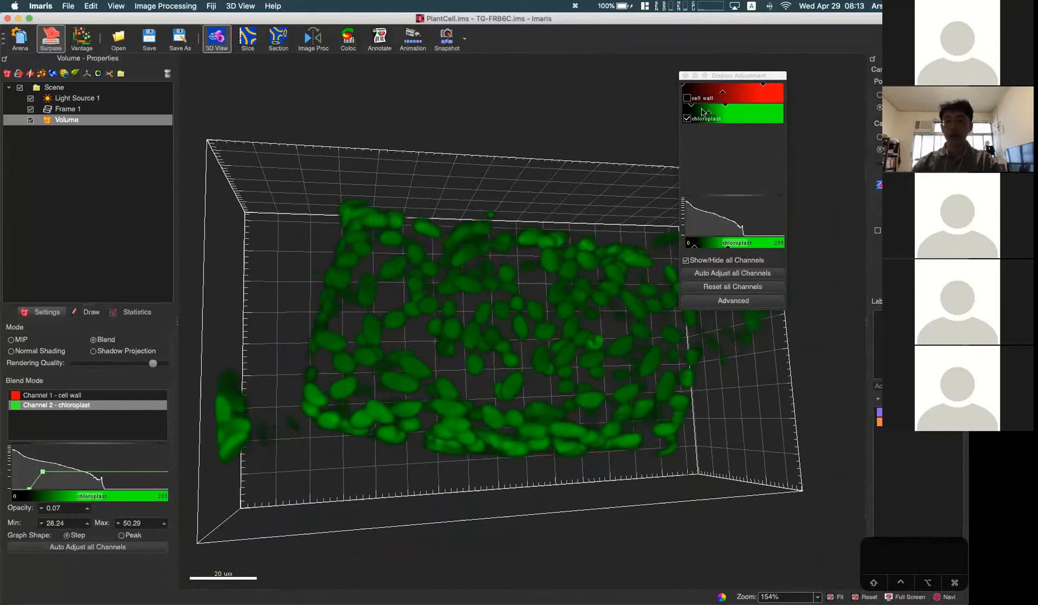
Step: Fine-tune the chloroplast channel's display range with a slightly higher minimum and lower maximum, and check it from several angles
{"action": "left_click_drag", "start_coordinate": [692, 106], "coordinate": [716, 104]}
{"action": "left_click_drag", "start_coordinate": [578, 291], "coordinate": [589, 323]}
{"action": "scroll", "coordinate": [588, 323], "scroll_direction": "down", "scroll_amount": 5}
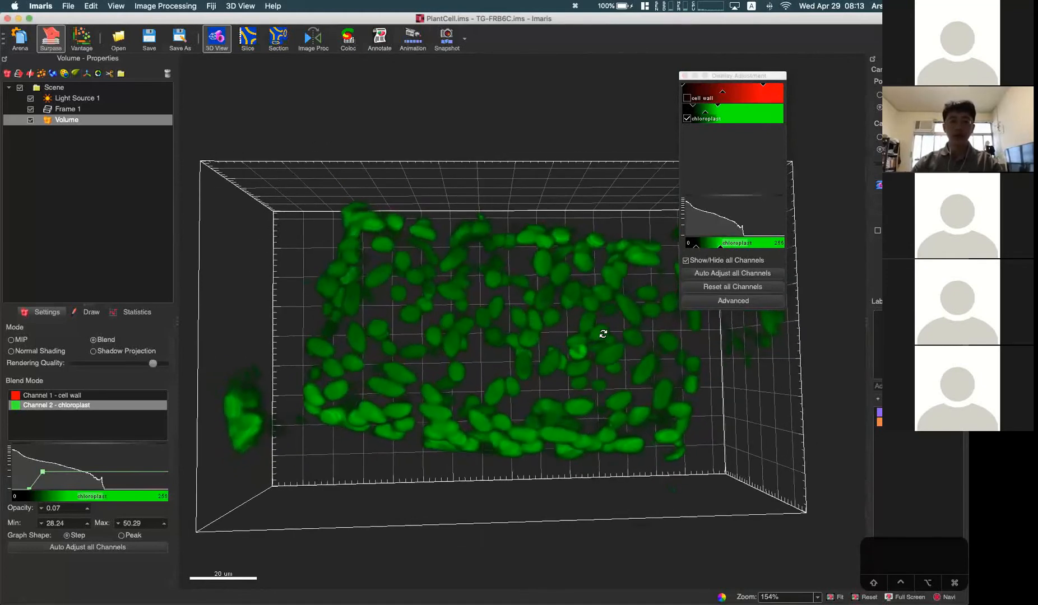
{"action": "mouse_move", "coordinate": [563, 380]}
{"action": "left_mouse_down"}
{"action": "mouse_move", "coordinate": [586, 376]}
{"action": "mouse_move", "coordinate": [572, 371]}
{"action": "left_mouse_up"}
{"action": "scroll", "coordinate": [533, 376], "scroll_direction": "up", "scroll_amount": 5}
{"action": "left_click_drag", "start_coordinate": [535, 334], "coordinate": [539, 340]}
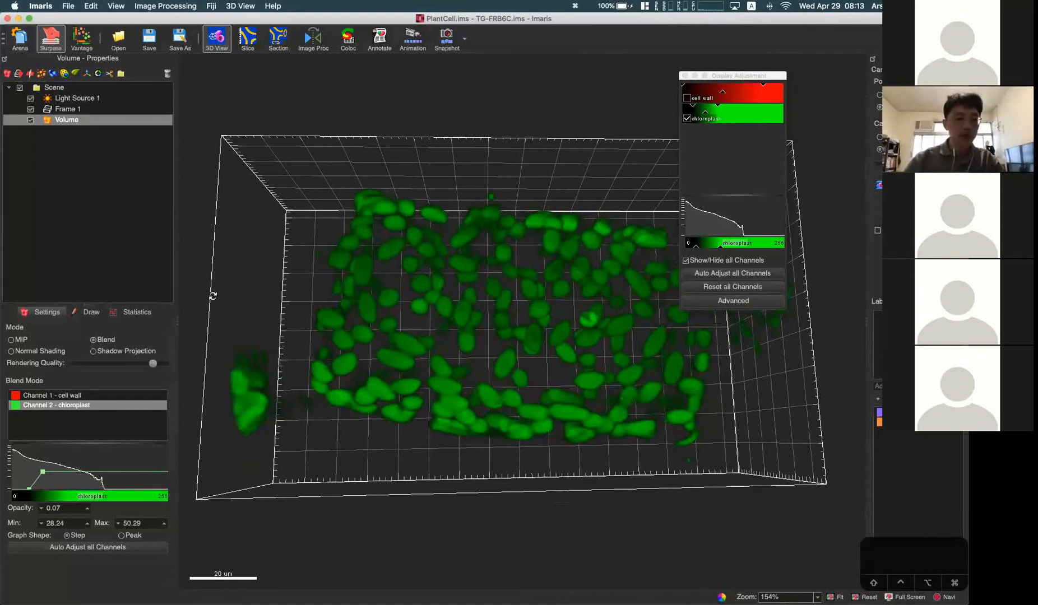
Step: Return to the Arena without saving the changes to PlantCell.ims
{"action": "left_click", "coordinate": [20, 39]}
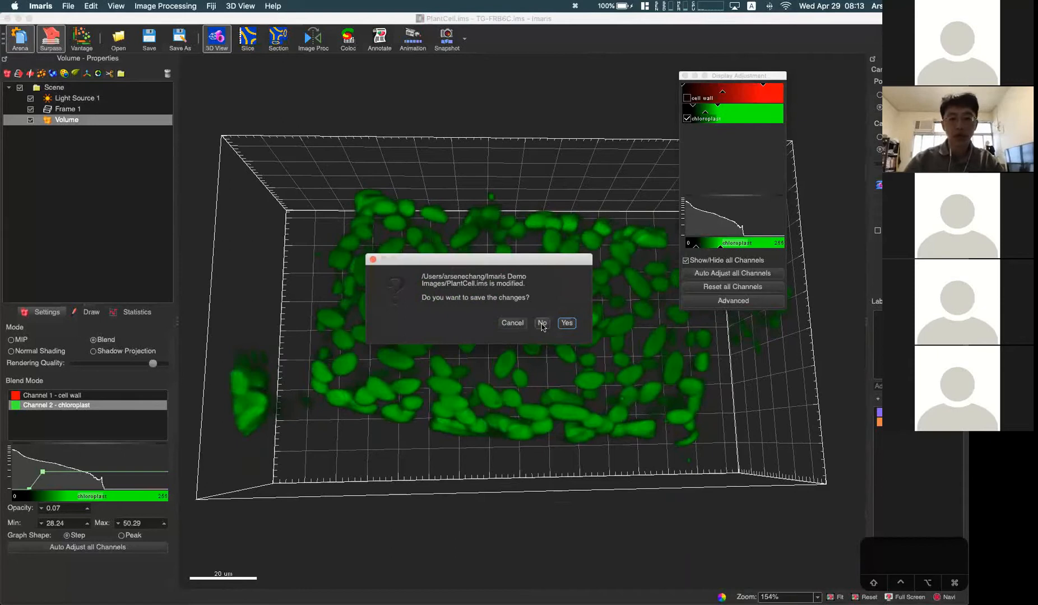
{"action": "left_click", "coordinate": [541, 323]}
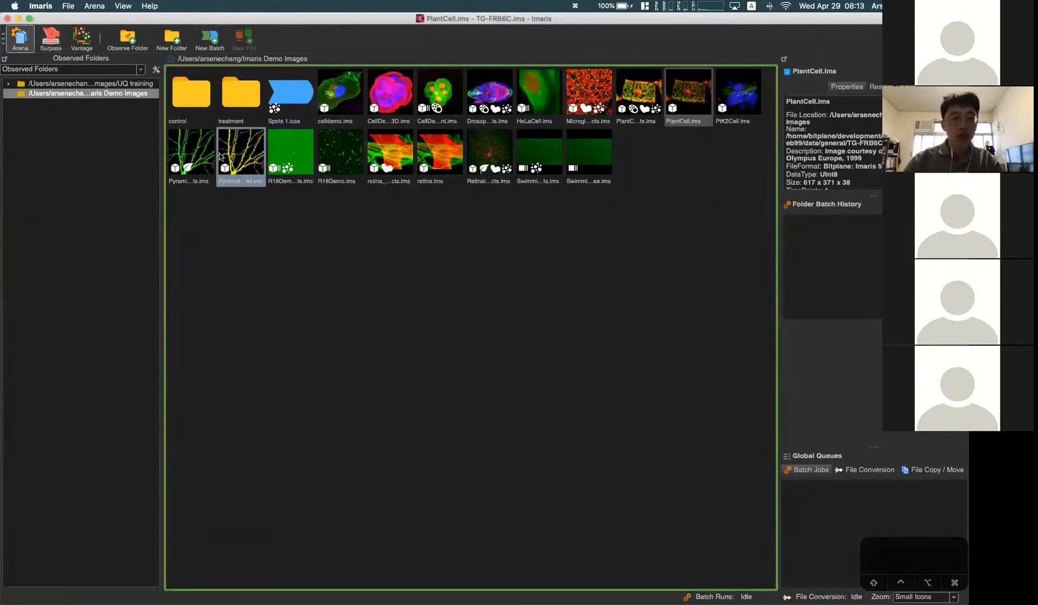
Step: Open the PyramidalCell.ims demo image and inspect the yellow dendrites in MIP mode from several angles
{"action": "double_click", "coordinate": [220, 157]}
{"action": "scroll", "coordinate": [522, 294], "scroll_direction": "down", "scroll_amount": 5}
{"action": "left_click_drag", "start_coordinate": [522, 294], "coordinate": [581, 329]}
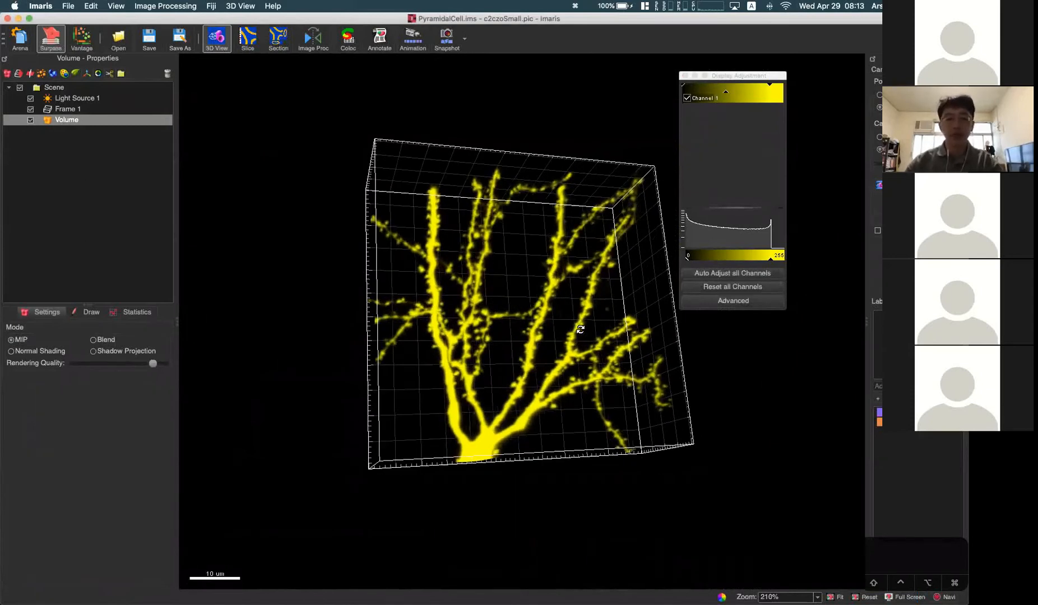
{"action": "left_click_drag", "start_coordinate": [573, 307], "coordinate": [618, 283]}
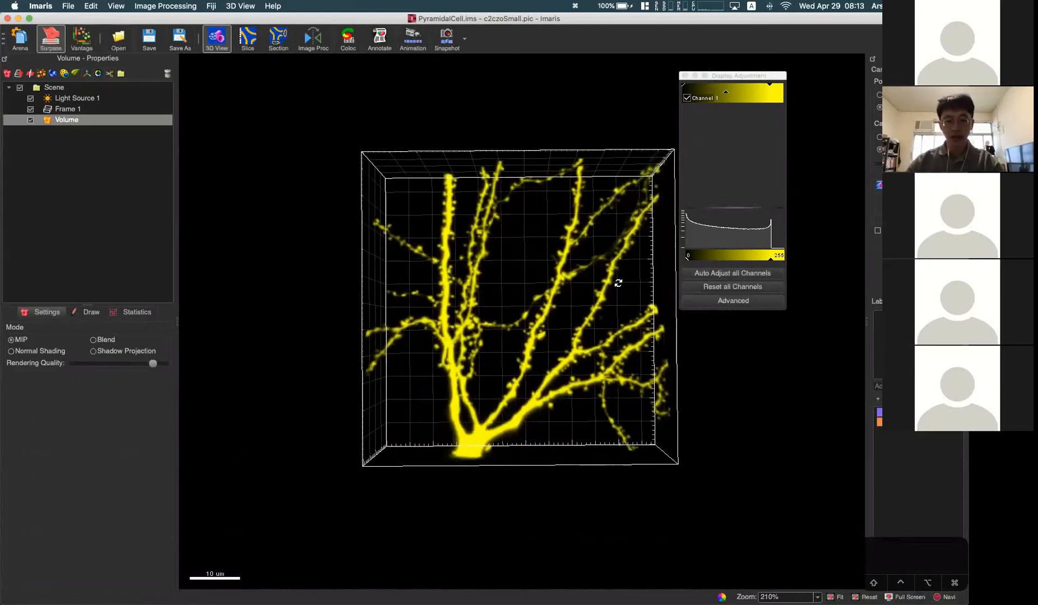
{"action": "left_click_drag", "start_coordinate": [539, 358], "coordinate": [452, 196]}
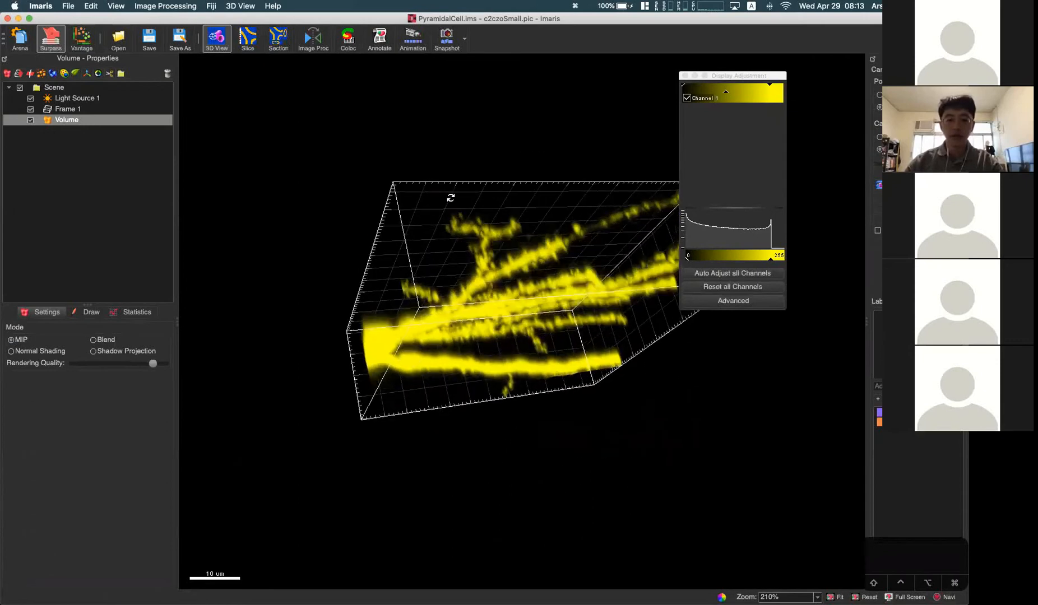
{"action": "left_click_drag", "start_coordinate": [516, 413], "coordinate": [275, 235]}
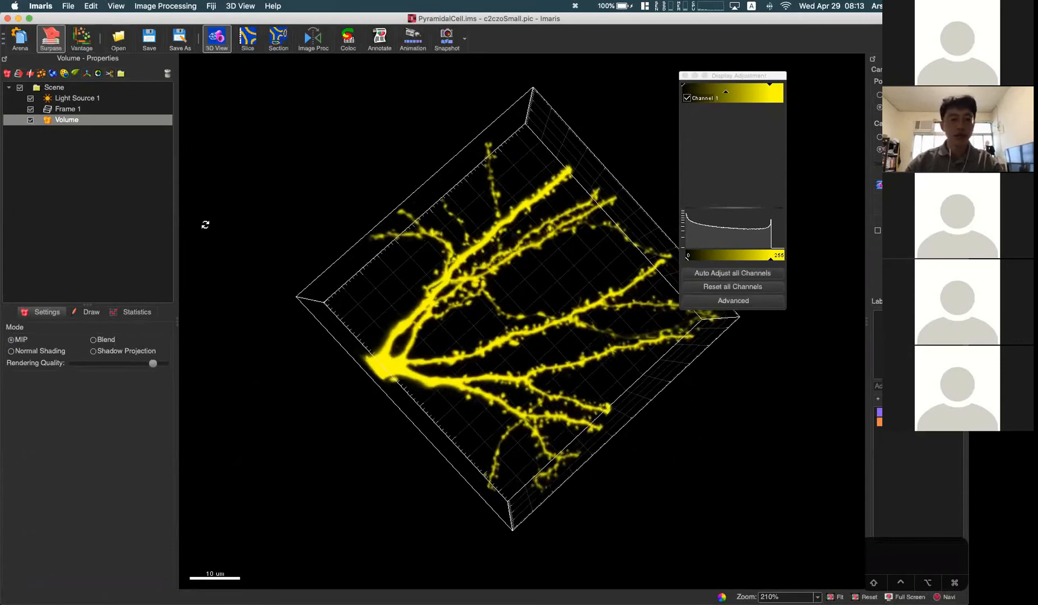
Step: Render the neuron in Blend mode with Channel 1's opacity at 0.12 and its blend maximum at 113.82
{"action": "left_click", "coordinate": [101, 340]}
{"action": "left_click_drag", "start_coordinate": [389, 390], "coordinate": [360, 293]}
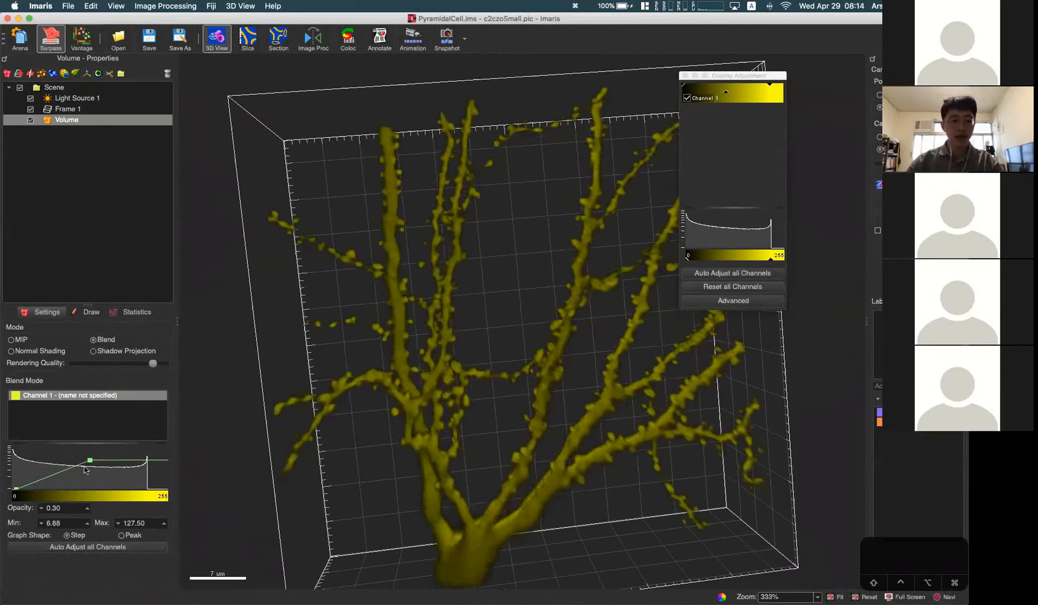
{"action": "left_click_drag", "start_coordinate": [89, 460], "coordinate": [82, 467]}
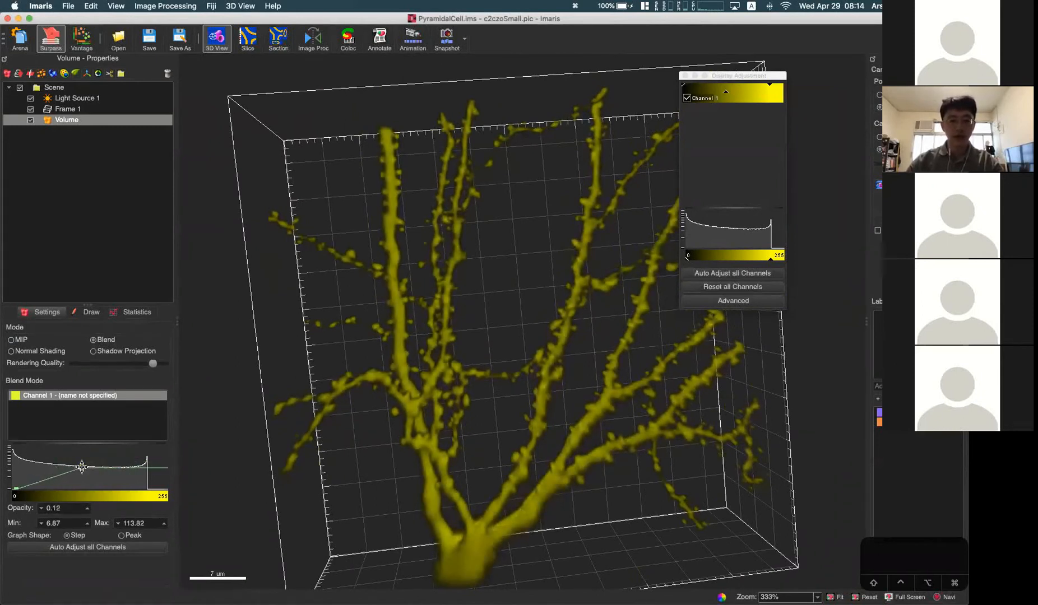
Step: Brighten Channel 1 by narrowing its display range with a lower maximum, and check the dendrites from another angle
{"action": "left_click_drag", "start_coordinate": [768, 85], "coordinate": [692, 85]}
{"action": "left_click_drag", "start_coordinate": [588, 339], "coordinate": [513, 317]}
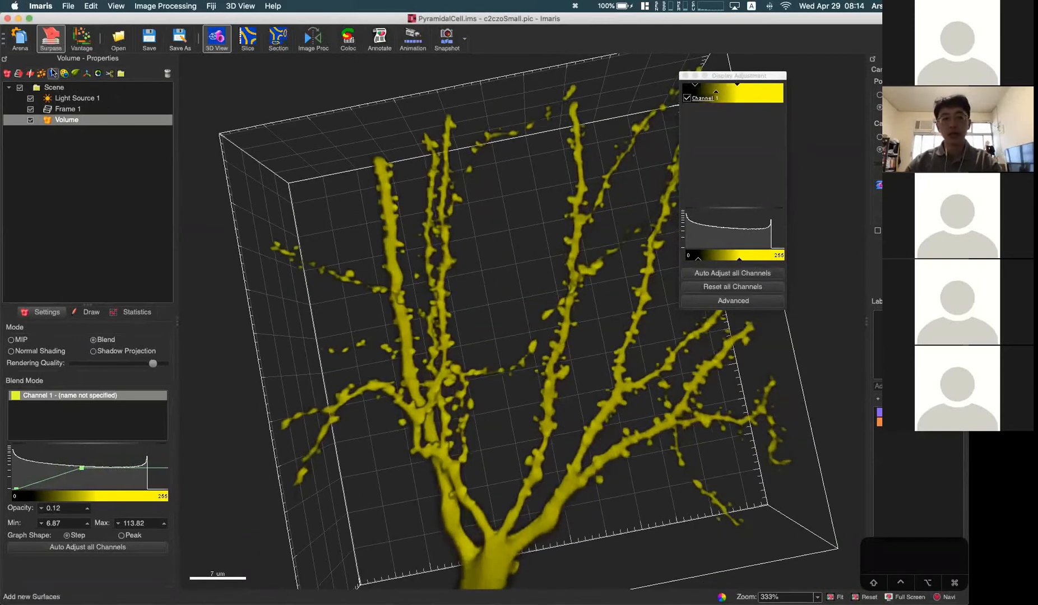
{"action": "left_click_drag", "start_coordinate": [441, 345], "coordinate": [513, 364]}
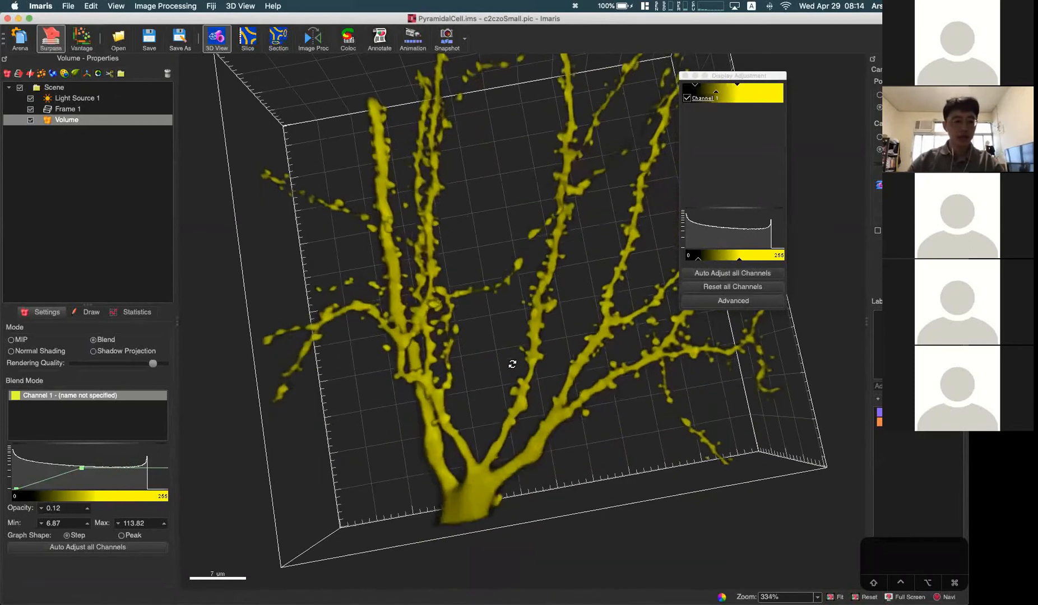
Step: Compare the Peak and Step graph shapes for Channel 1's blend opacity, ending with Peak
{"action": "left_click", "coordinate": [122, 536]}
{"action": "left_click_drag", "start_coordinate": [456, 398], "coordinate": [433, 396]}
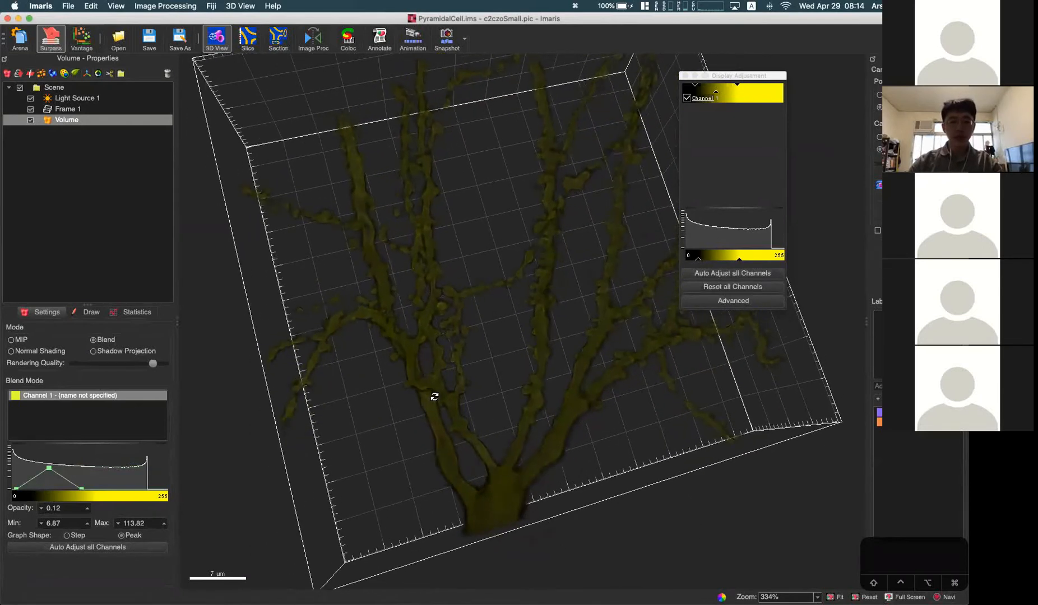
{"action": "left_click", "coordinate": [68, 536]}
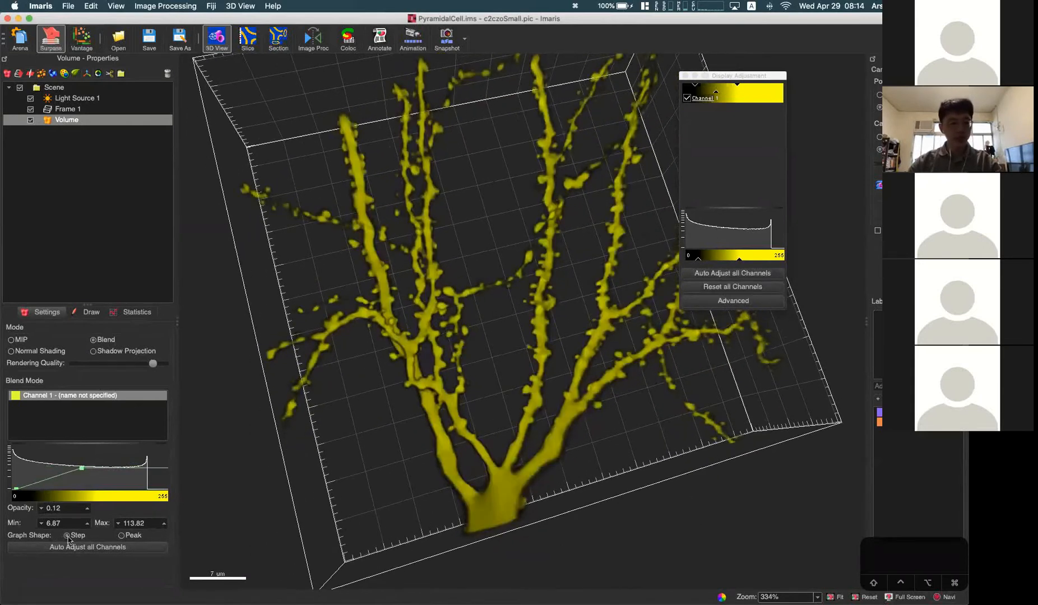
{"action": "left_click", "coordinate": [122, 536]}
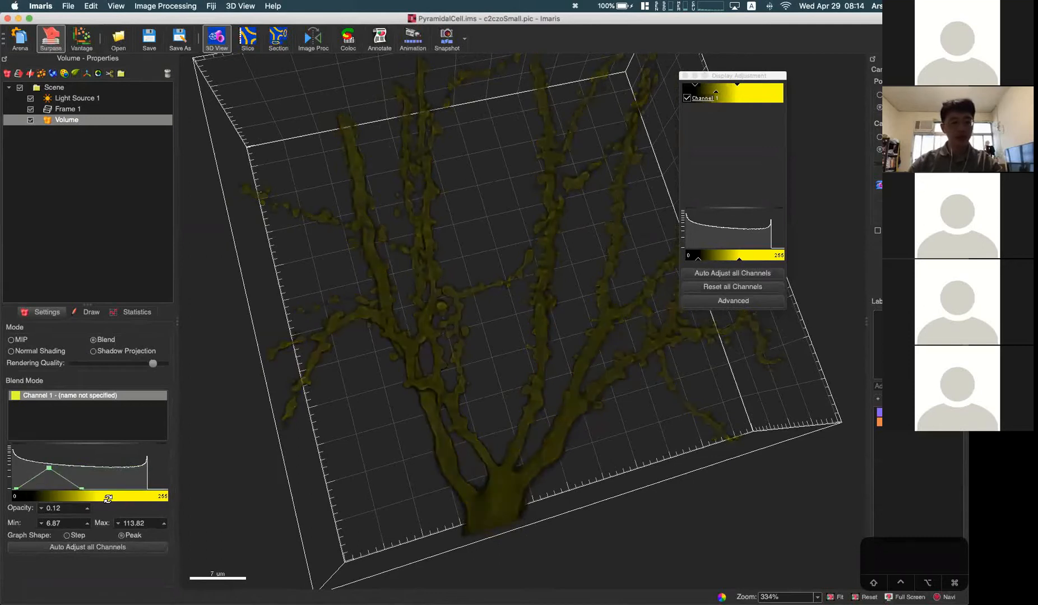
{"action": "left_click_drag", "start_coordinate": [398, 441], "coordinate": [417, 429]}
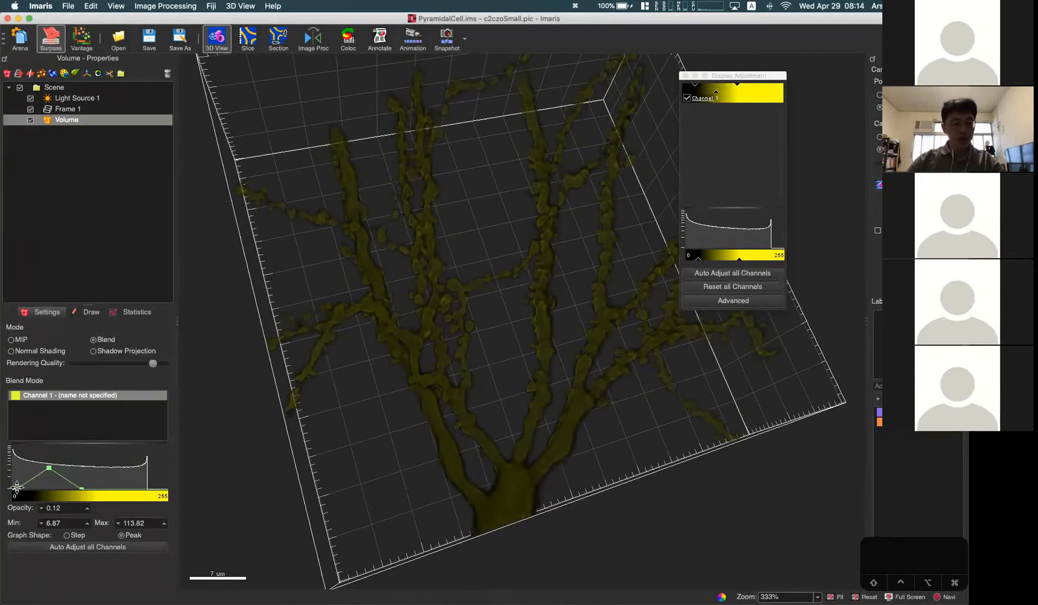
Step: Narrow Channel 1's opacity peak to 46.58–74.12 and inspect the dendrites up close from several angles
{"action": "left_click_drag", "start_coordinate": [19, 488], "coordinate": [40, 487]}
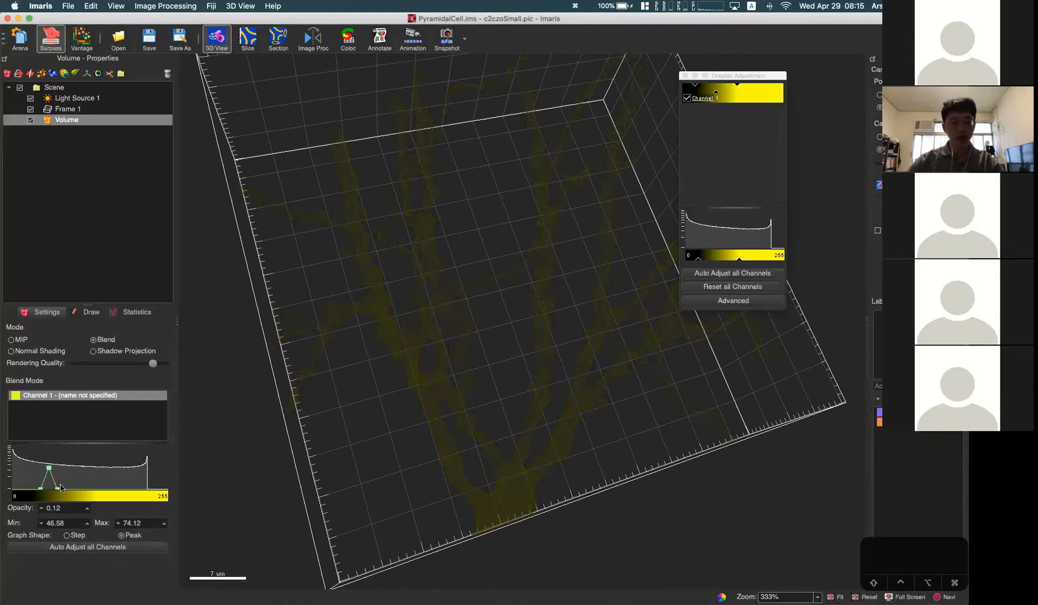
{"action": "scroll", "coordinate": [576, 394], "scroll_direction": "up", "scroll_amount": 5}
{"action": "scroll", "coordinate": [451, 380], "scroll_direction": "up", "scroll_amount": 5}
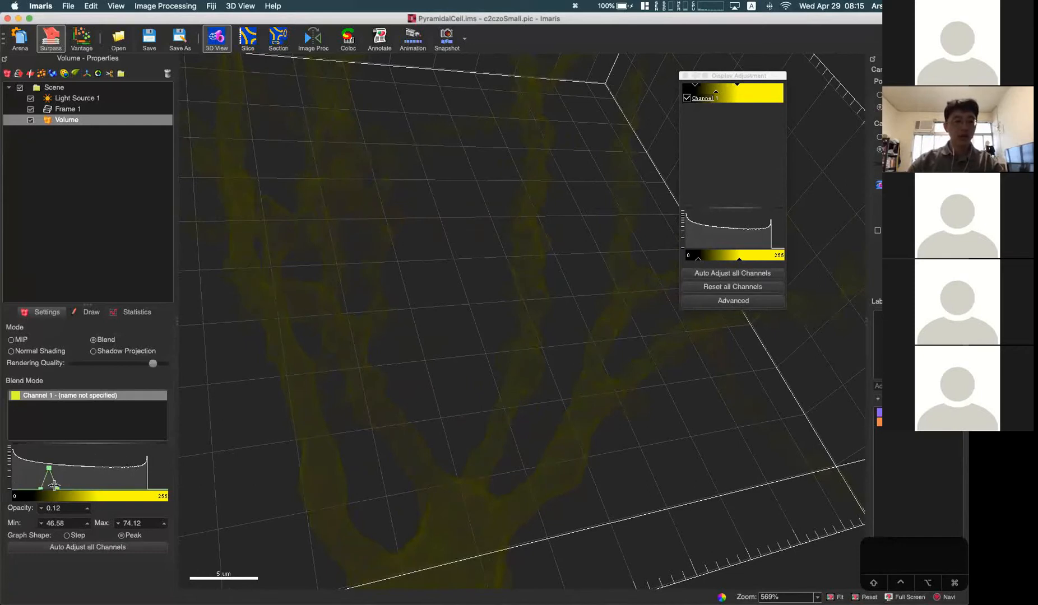
{"action": "left_click_drag", "start_coordinate": [351, 472], "coordinate": [397, 444]}
{"action": "scroll", "coordinate": [463, 466], "scroll_direction": "down", "scroll_amount": 5}
{"action": "left_click_drag", "start_coordinate": [464, 466], "coordinate": [453, 314]}
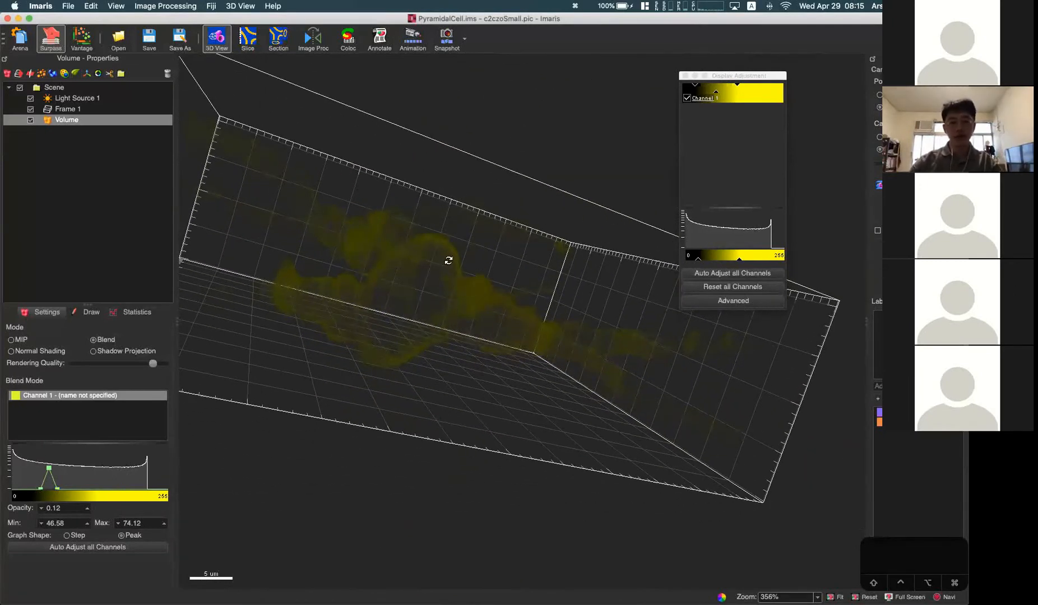
{"action": "scroll", "coordinate": [448, 260], "scroll_direction": "up", "scroll_amount": 6}
{"action": "left_click_drag", "start_coordinate": [454, 309], "coordinate": [427, 459]}
{"action": "scroll", "coordinate": [430, 416], "scroll_direction": "down", "scroll_amount": 5}
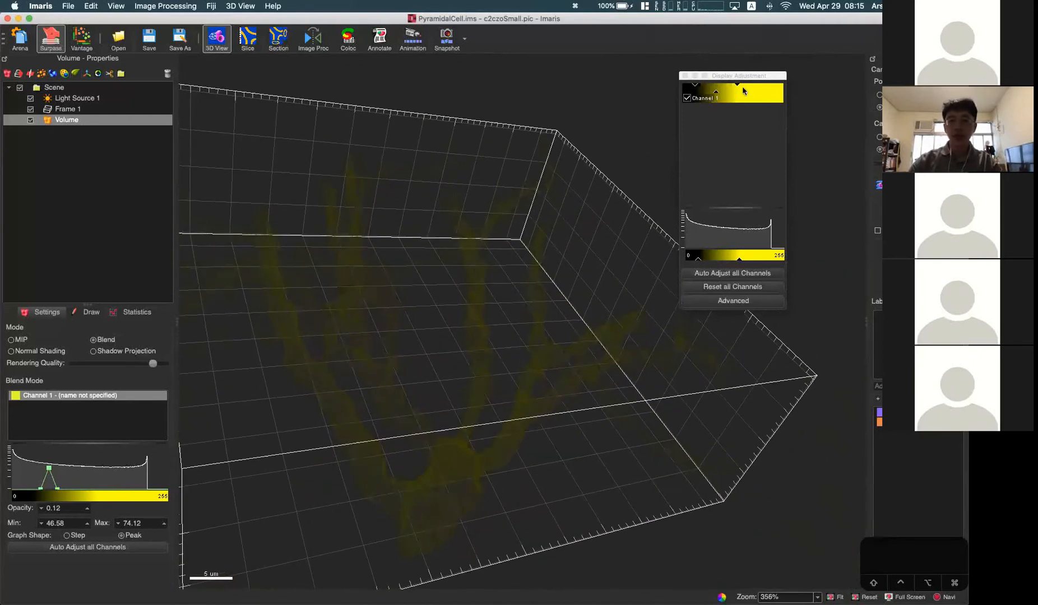
Step: Lower Channel 1's display maximum further and examine the shell-like dendrite surfaces up close and from different angles
{"action": "left_click_drag", "start_coordinate": [735, 85], "coordinate": [708, 83]}
{"action": "left_click_drag", "start_coordinate": [602, 365], "coordinate": [377, 407]}
{"action": "scroll", "coordinate": [377, 408], "scroll_direction": "up", "scroll_amount": 5}
{"action": "right_click_drag", "start_coordinate": [413, 406], "coordinate": [476, 241]}
{"action": "left_click_drag", "start_coordinate": [459, 431], "coordinate": [491, 359]}
{"action": "scroll", "coordinate": [491, 359], "scroll_direction": "down", "scroll_amount": 5}
{"action": "right_click_drag", "start_coordinate": [491, 359], "coordinate": [516, 308]}
{"action": "scroll", "coordinate": [517, 308], "scroll_direction": "down", "scroll_amount": 3}
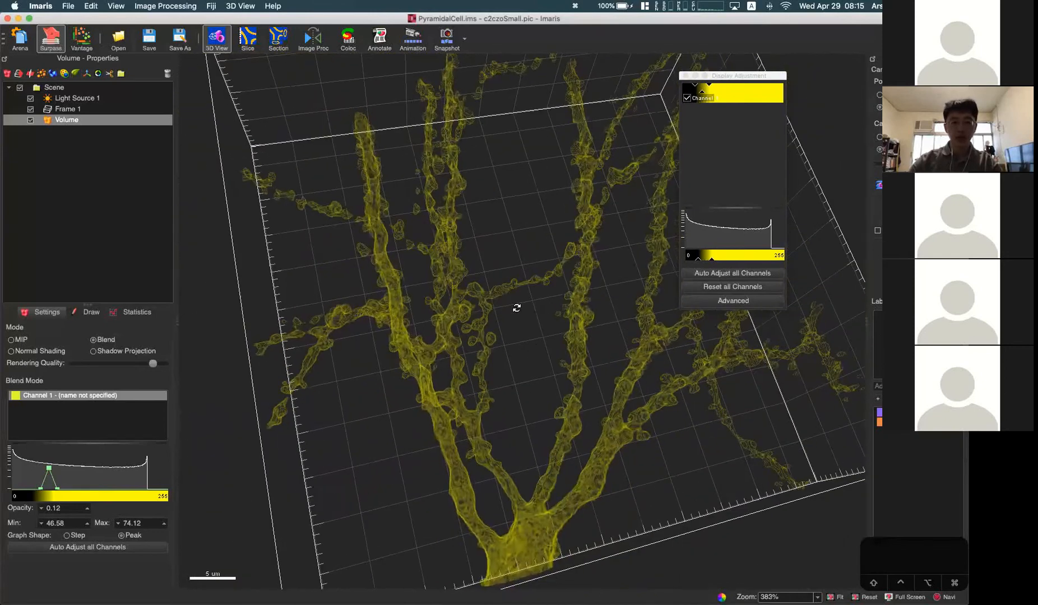
{"action": "left_click_drag", "start_coordinate": [516, 308], "coordinate": [397, 253]}
{"action": "left_click_drag", "start_coordinate": [546, 471], "coordinate": [461, 414]}
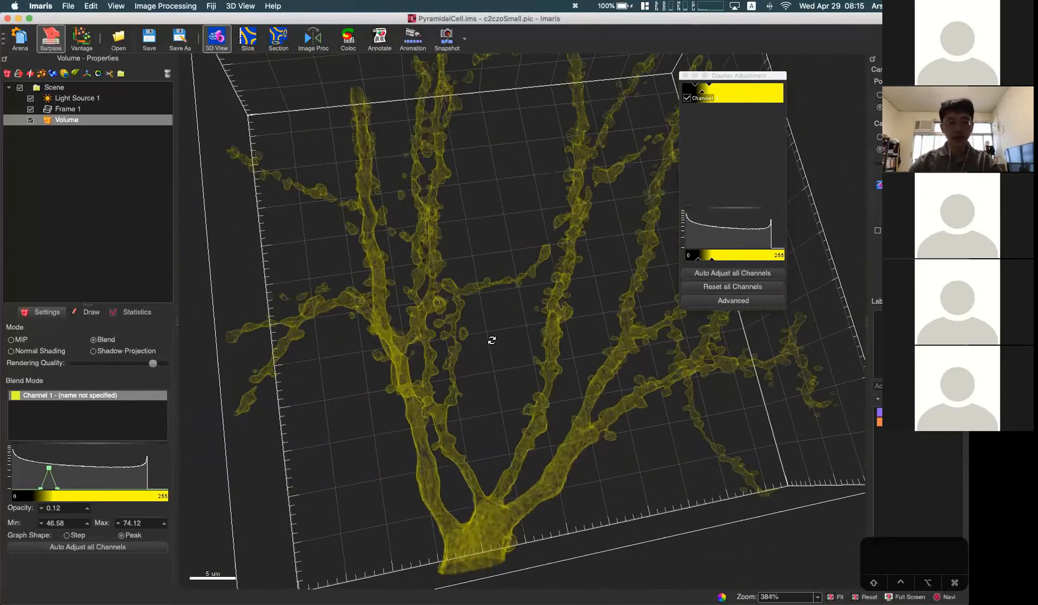
Step: Return to the Arena without saving the changes to PyramidalCell.ims, and open PlantCell.ims
{"action": "left_click", "coordinate": [20, 38]}
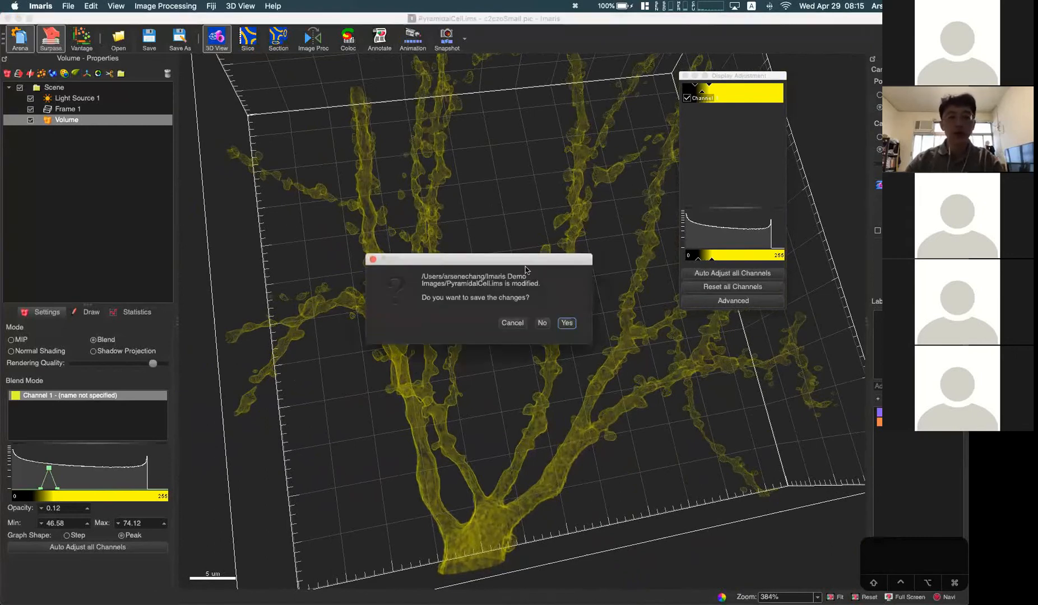
{"action": "left_click", "coordinate": [542, 323]}
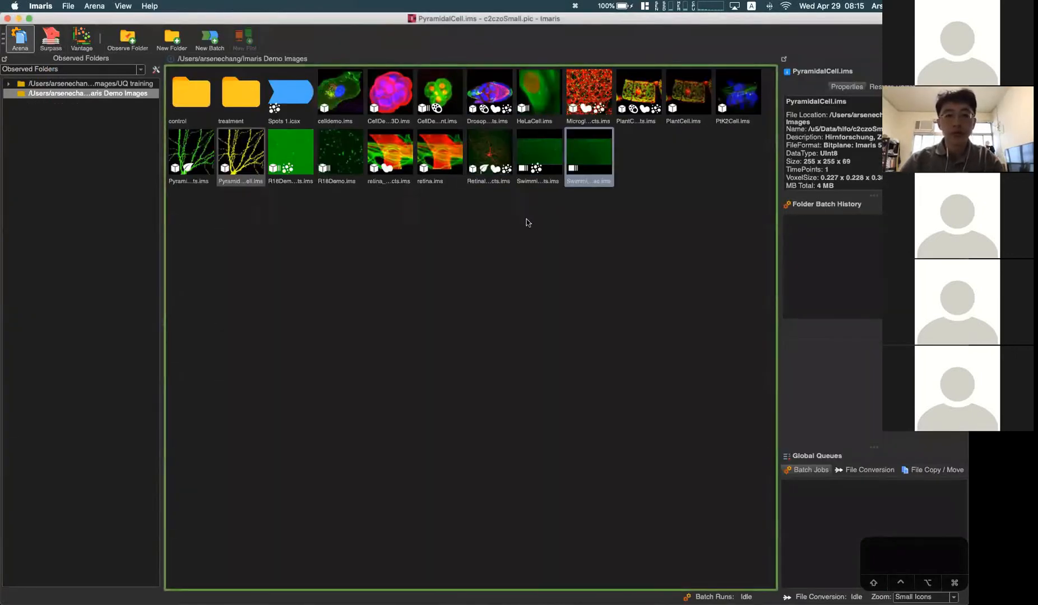
{"action": "left_click", "coordinate": [639, 93]}
{"action": "double_click", "coordinate": [688, 92]}
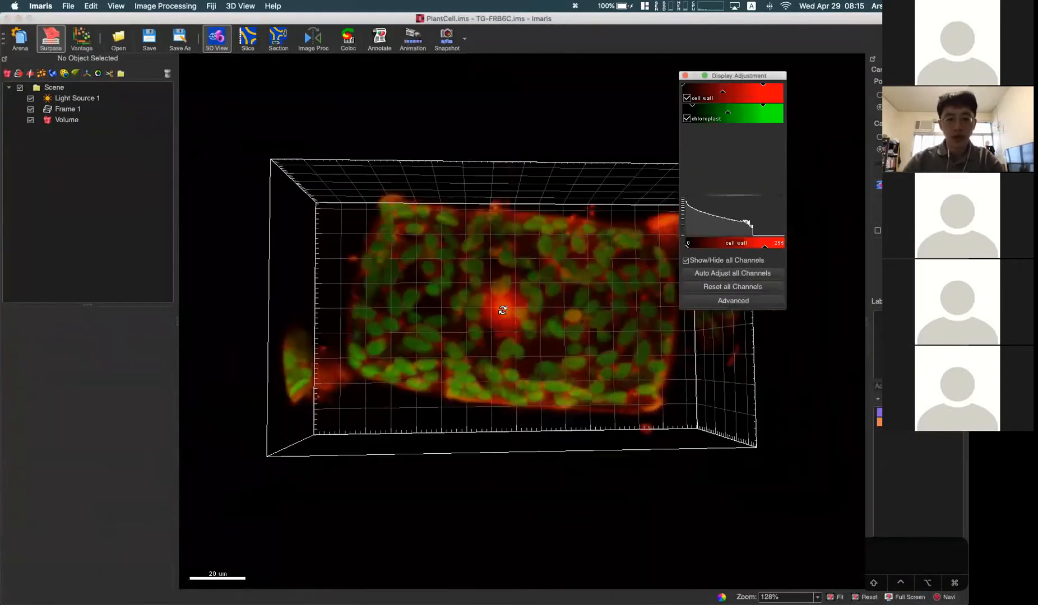
Step: Hide the chloroplast channel and view the cell wall channel up close
{"action": "left_click_drag", "start_coordinate": [476, 275], "coordinate": [497, 285]}
{"action": "left_click", "coordinate": [687, 119]}
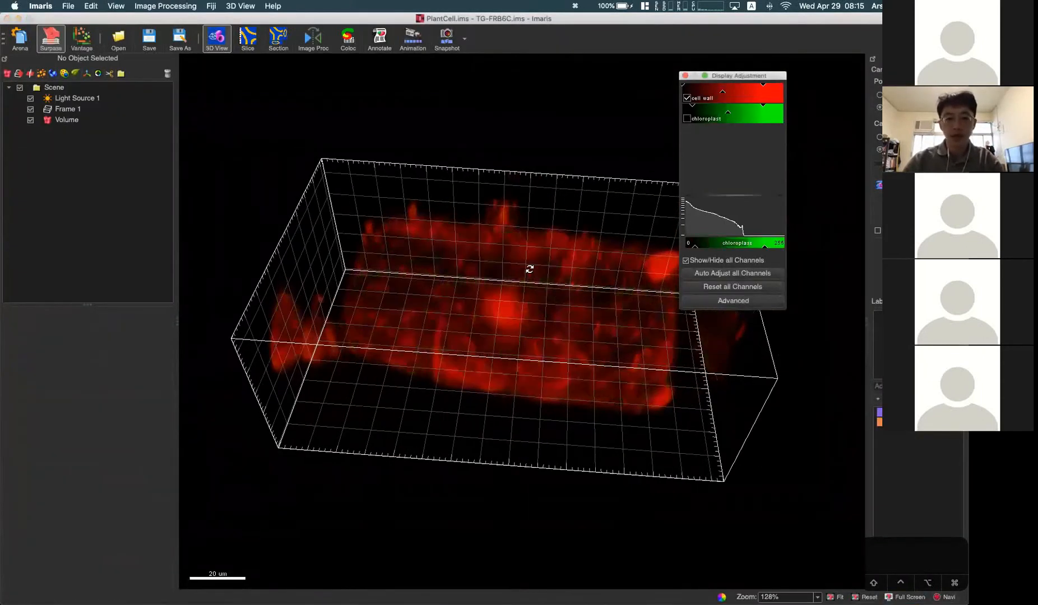
{"action": "scroll", "coordinate": [608, 180], "scroll_direction": "up", "scroll_amount": 5}
{"action": "left_click_drag", "start_coordinate": [502, 339], "coordinate": [195, 193]}
Step: Render the volume in Blend mode with a Peak graph for the cell wall channel at 44.12–81.88 and opacity 0.04
{"action": "left_click", "coordinate": [66, 120]}
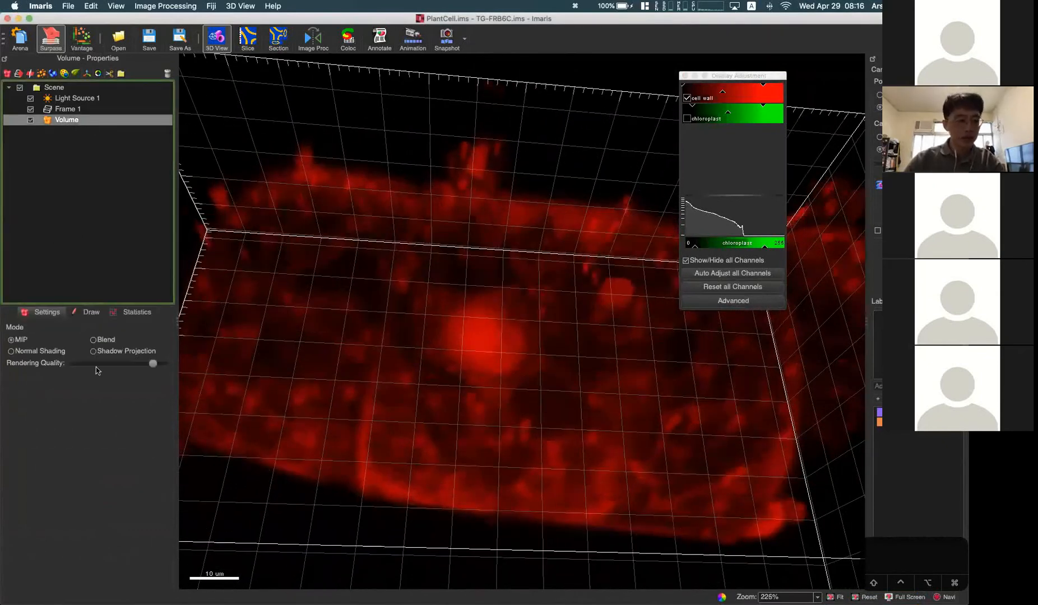
{"action": "left_click", "coordinate": [94, 340]}
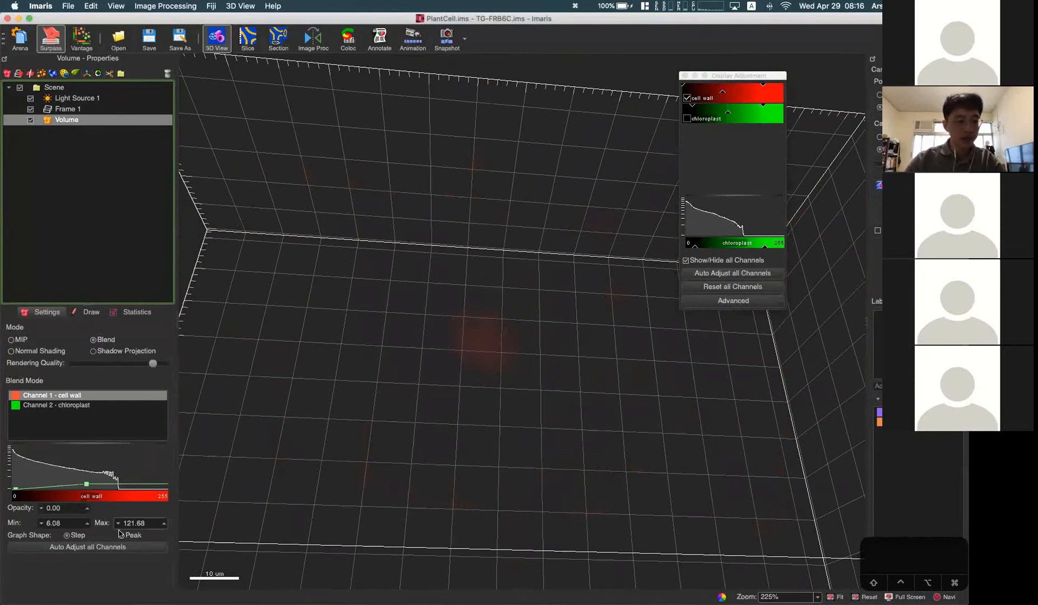
{"action": "mouse_move", "coordinate": [51, 485]}
{"action": "left_mouse_down"}
{"action": "mouse_move", "coordinate": [51, 470]}
{"action": "mouse_move", "coordinate": [17, 487]}
{"action": "mouse_move", "coordinate": [44, 487]}
{"action": "mouse_move", "coordinate": [51, 474]}
{"action": "left_mouse_up"}
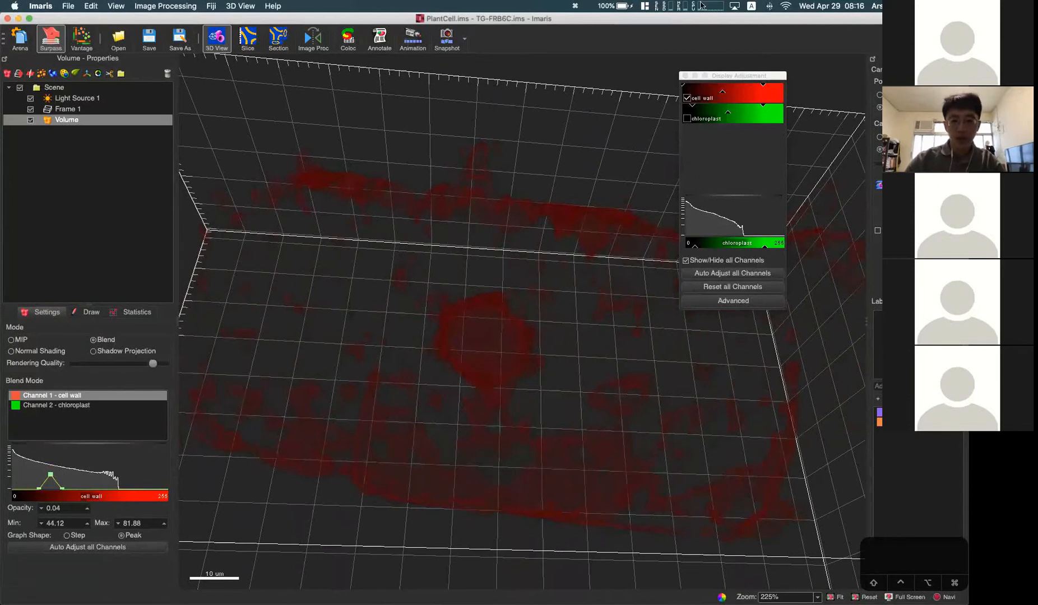
Step: Brighten the cell wall channel by lowering its display maximum, and inspect the large central structure up close
{"action": "left_click", "coordinate": [762, 83]}
{"action": "left_click_drag", "start_coordinate": [763, 83], "coordinate": [725, 84]}
{"action": "left_click_drag", "start_coordinate": [546, 306], "coordinate": [542, 331]}
{"action": "scroll", "coordinate": [543, 331], "scroll_direction": "up", "scroll_amount": 6}
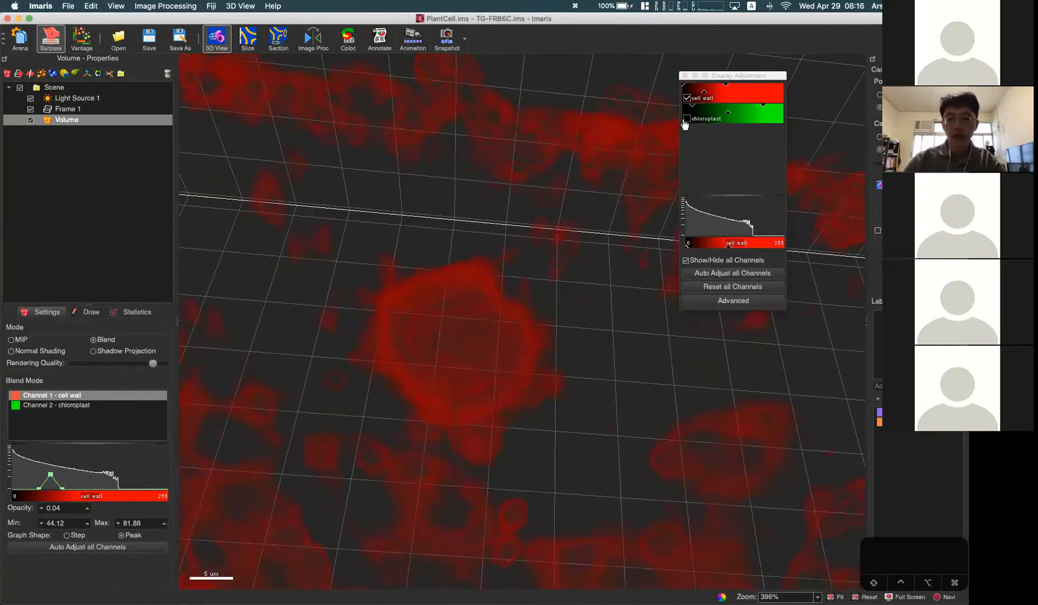
Step: Show the chloroplast channel again and narrow the cell wall channel's opacity peak to 84.71–94.23
{"action": "left_click", "coordinate": [687, 118]}
{"action": "left_click_drag", "start_coordinate": [483, 369], "coordinate": [484, 410]}
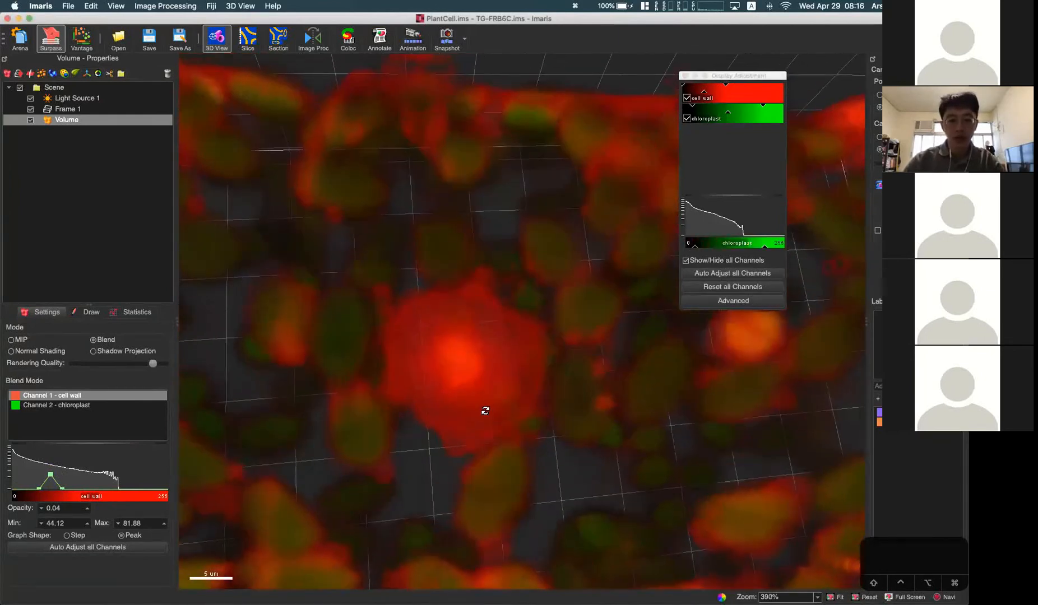
{"action": "left_click", "coordinate": [84, 407]}
{"action": "left_click", "coordinate": [78, 395]}
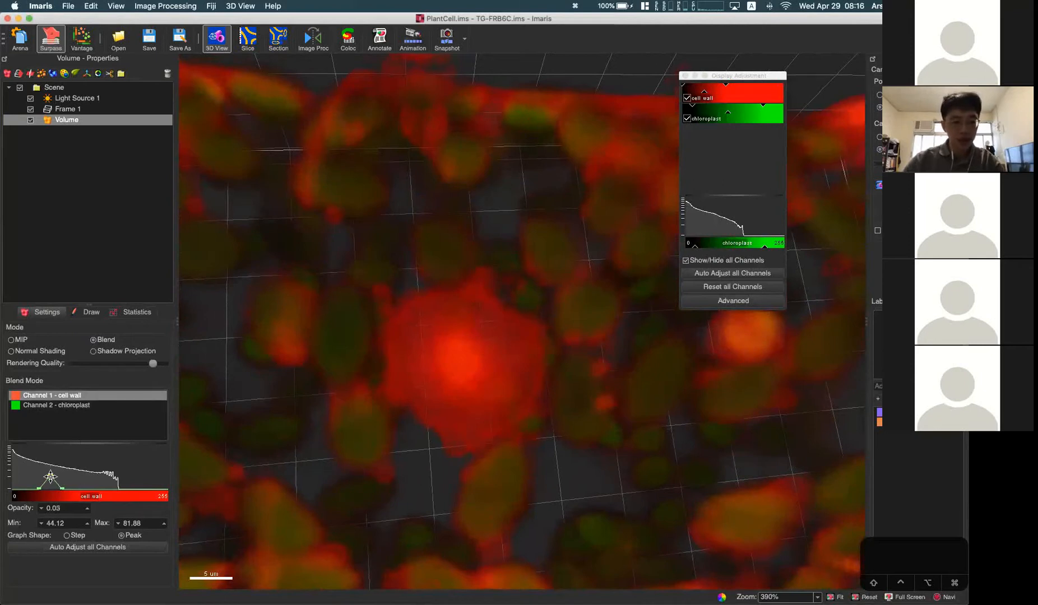
{"action": "mouse_move", "coordinate": [50, 481]}
{"action": "left_mouse_down"}
{"action": "mouse_move", "coordinate": [93, 479]}
{"action": "mouse_move", "coordinate": [68, 468]}
{"action": "mouse_move", "coordinate": [66, 486]}
{"action": "left_mouse_up"}
{"action": "left_click_drag", "start_coordinate": [503, 460], "coordinate": [501, 430]}
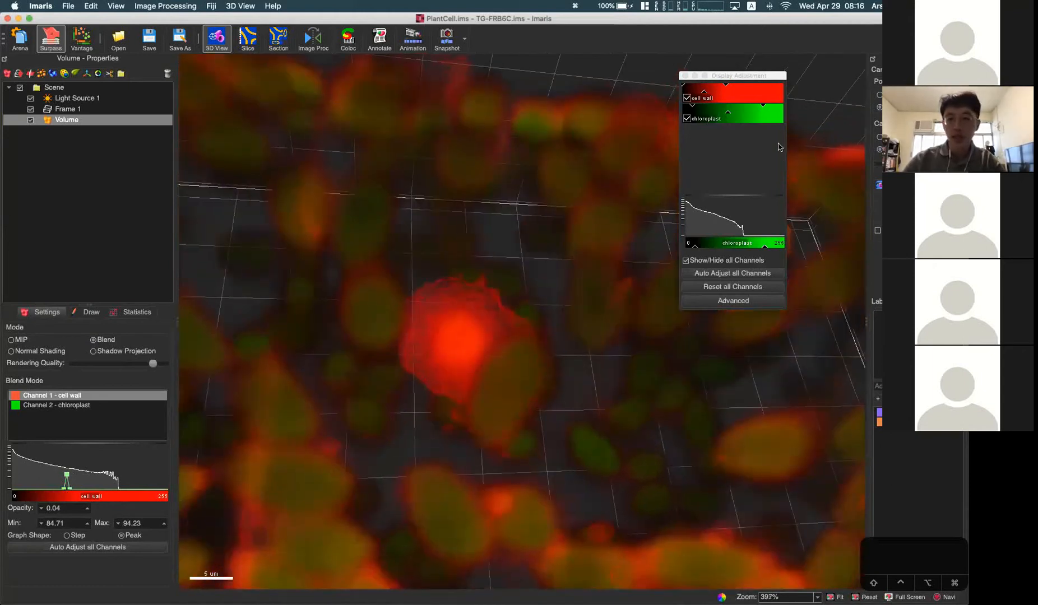
Step: Dim the cell wall channel by raising its display maximum, and check the central structure
{"action": "left_click", "coordinate": [739, 86]}
{"action": "left_click_drag", "start_coordinate": [739, 85], "coordinate": [772, 85]}
{"action": "left_click", "coordinate": [687, 118]}
{"action": "mouse_move", "coordinate": [491, 372]}
{"action": "left_mouse_down"}
{"action": "mouse_move", "coordinate": [489, 428]}
{"action": "mouse_move", "coordinate": [514, 375]}
{"action": "mouse_move", "coordinate": [495, 369]}
{"action": "left_mouse_up"}
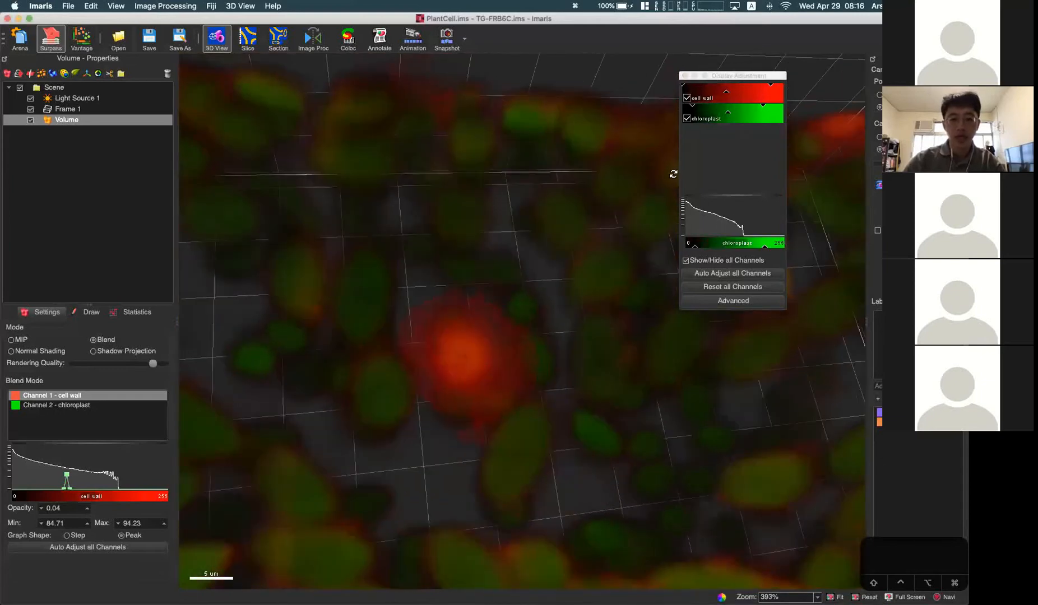
Step: Compare the cell with the chloroplast channel hidden and shown, ending with both channels visible from a new angle
{"action": "left_click", "coordinate": [686, 119]}
{"action": "left_click", "coordinate": [687, 119]}
{"action": "left_click", "coordinate": [686, 119]}
{"action": "left_click", "coordinate": [687, 119]}
{"action": "left_click_drag", "start_coordinate": [402, 376], "coordinate": [464, 376]}
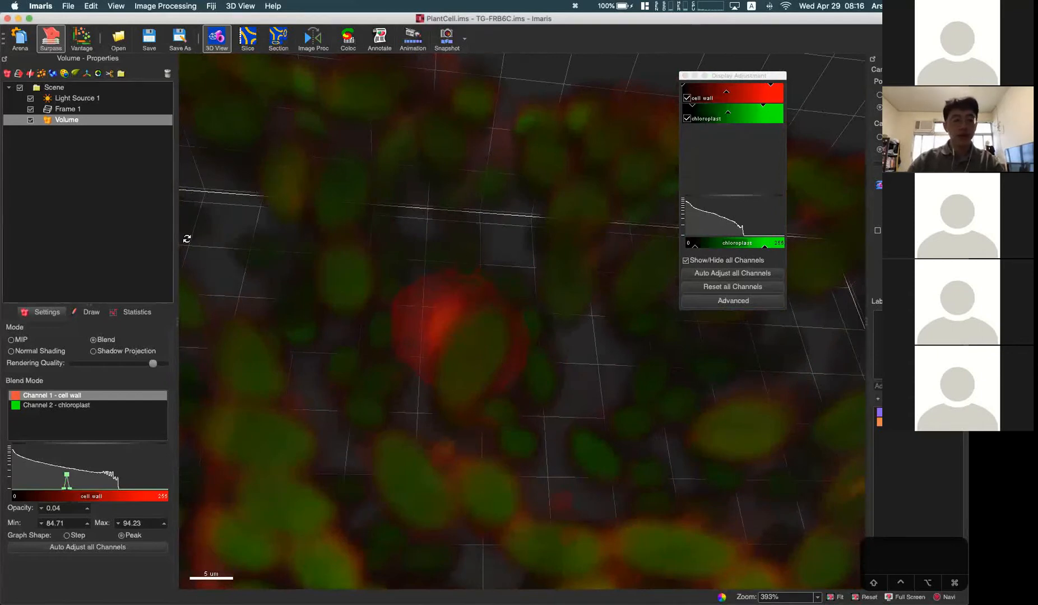
Step: Compare the Step graph shape with Peak for the cell wall channel, ending with Peak and the whole cell in view
{"action": "left_click", "coordinate": [68, 536]}
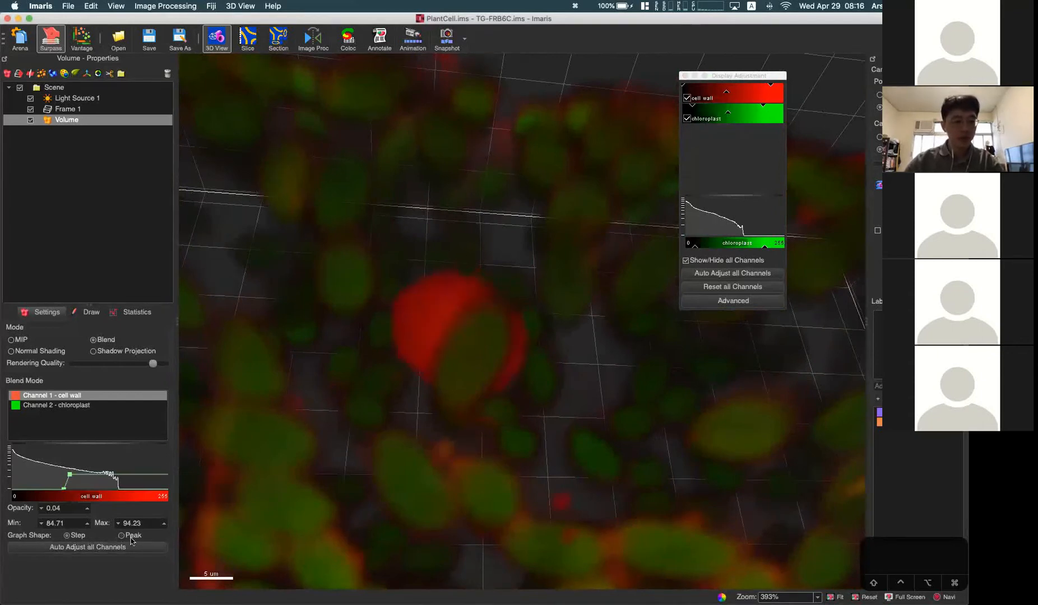
{"action": "left_click", "coordinate": [121, 536]}
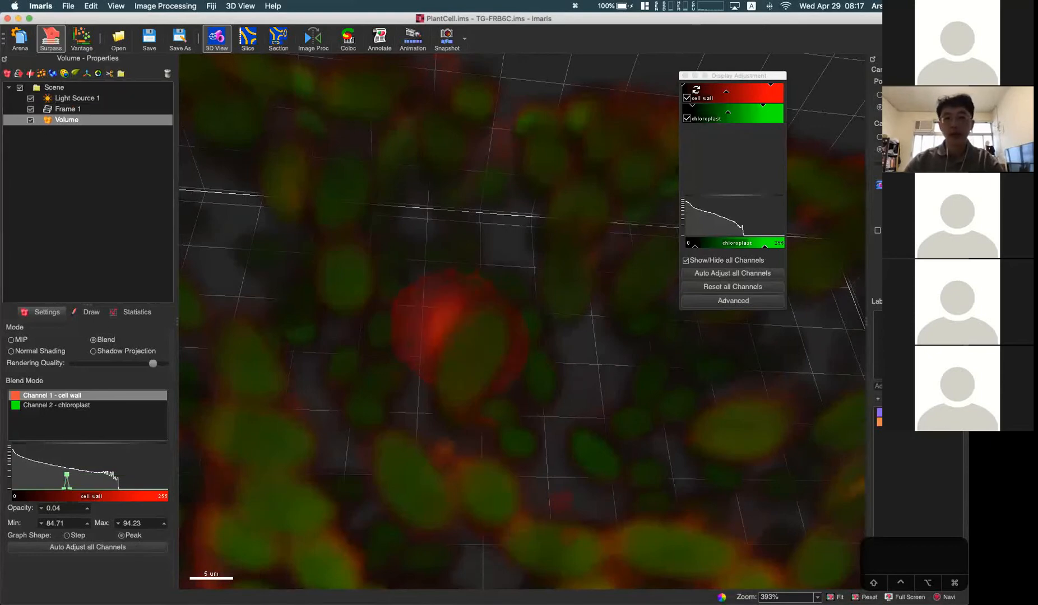
{"action": "scroll", "coordinate": [479, 361], "scroll_direction": "down", "scroll_amount": 5}
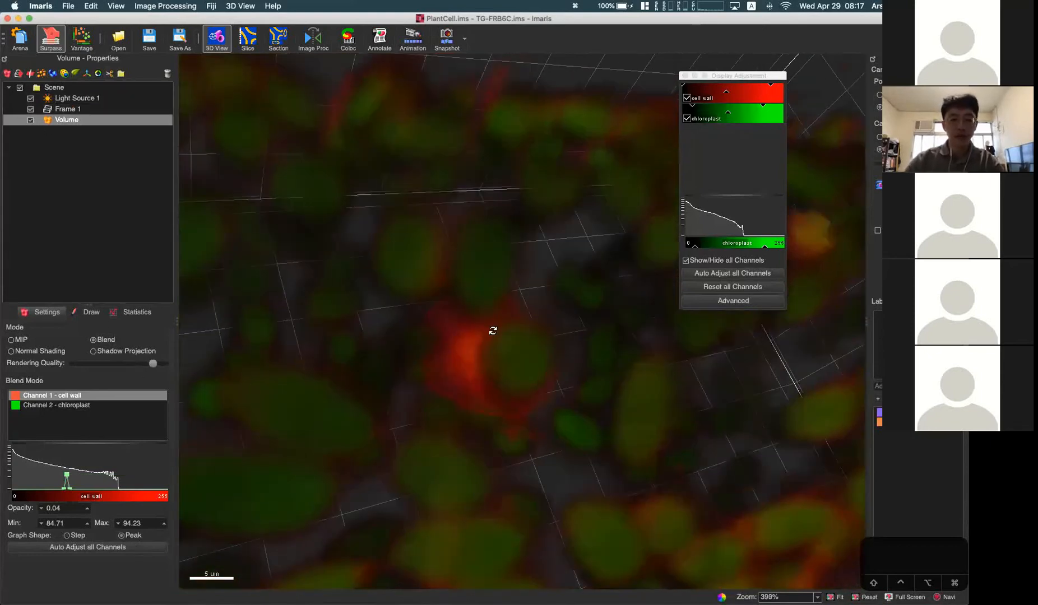
{"action": "scroll", "coordinate": [553, 340], "scroll_direction": "down", "scroll_amount": 3}
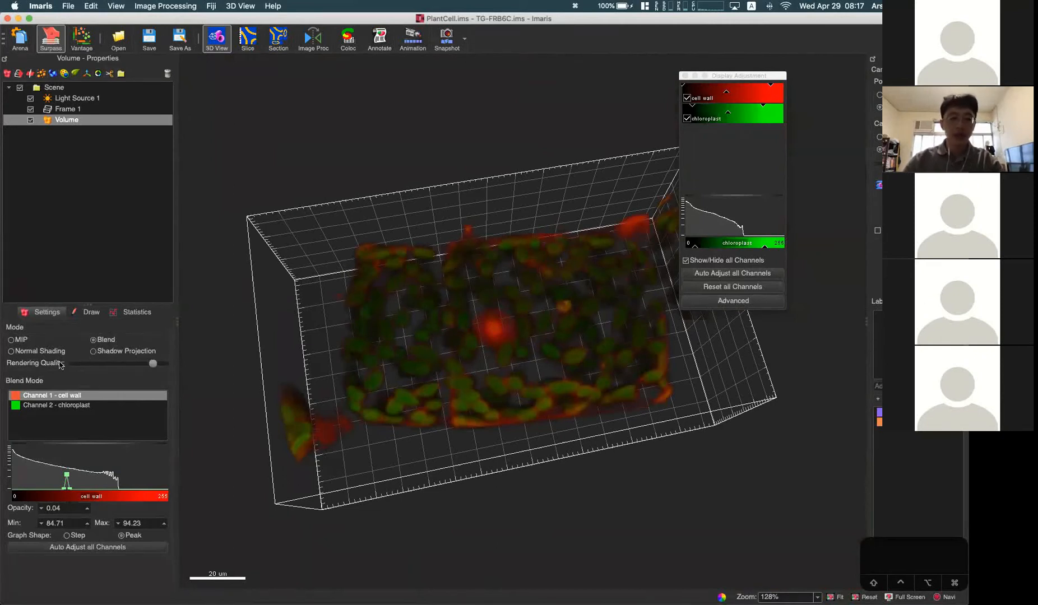
Step: Render the plant cell volume with Normal Shading and inspect the shaded cell closely from a new angle
{"action": "left_click", "coordinate": [47, 353]}
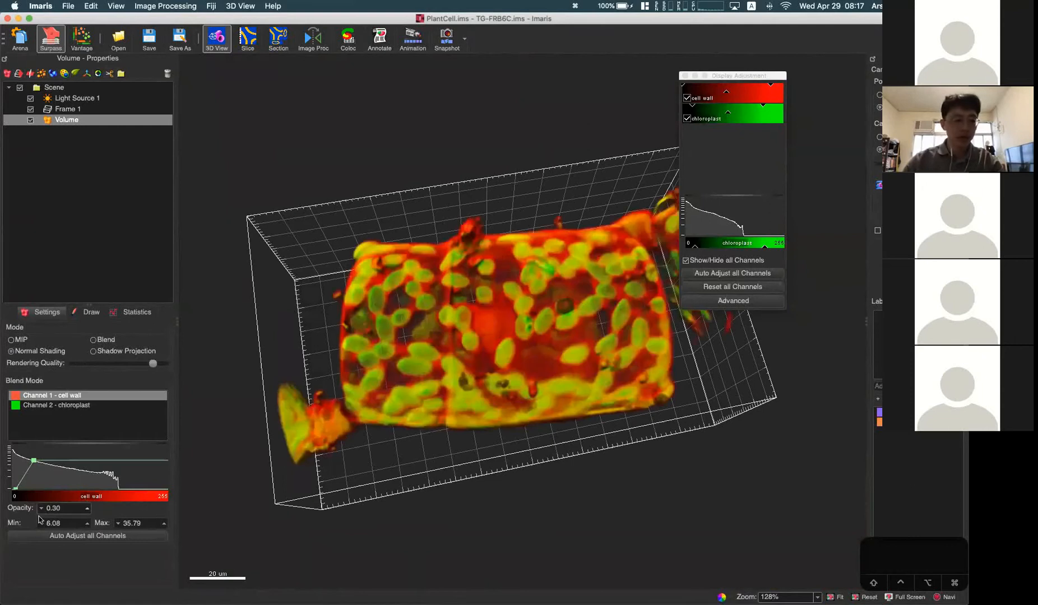
{"action": "left_click_drag", "start_coordinate": [366, 387], "coordinate": [408, 388]}
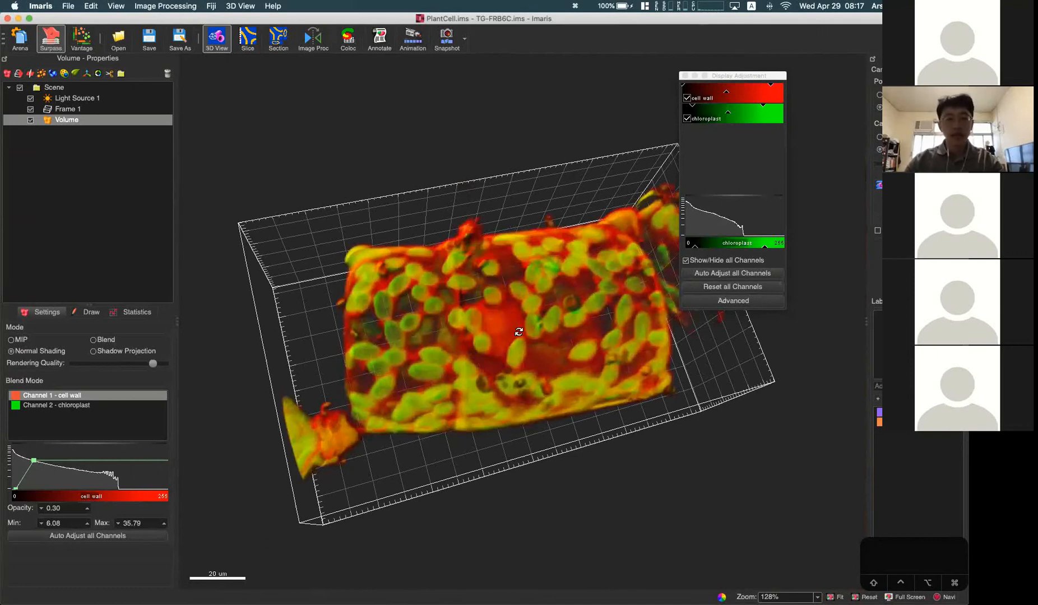
{"action": "scroll", "coordinate": [471, 363], "scroll_direction": "up", "scroll_amount": 2}
{"action": "scroll", "coordinate": [469, 361], "scroll_direction": "up", "scroll_amount": 1}
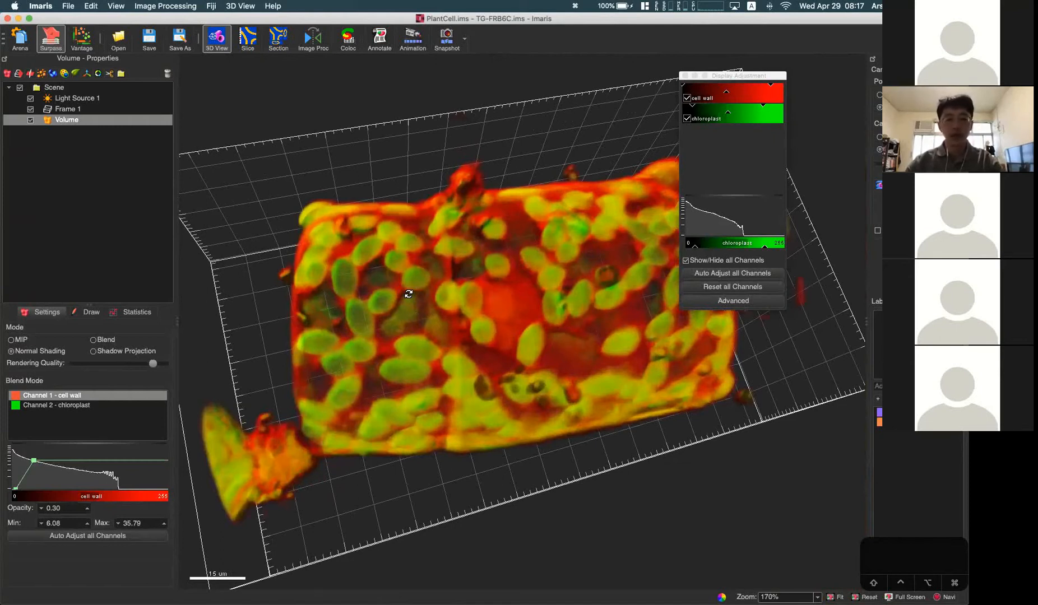
{"action": "left_click_drag", "start_coordinate": [475, 355], "coordinate": [479, 301]}
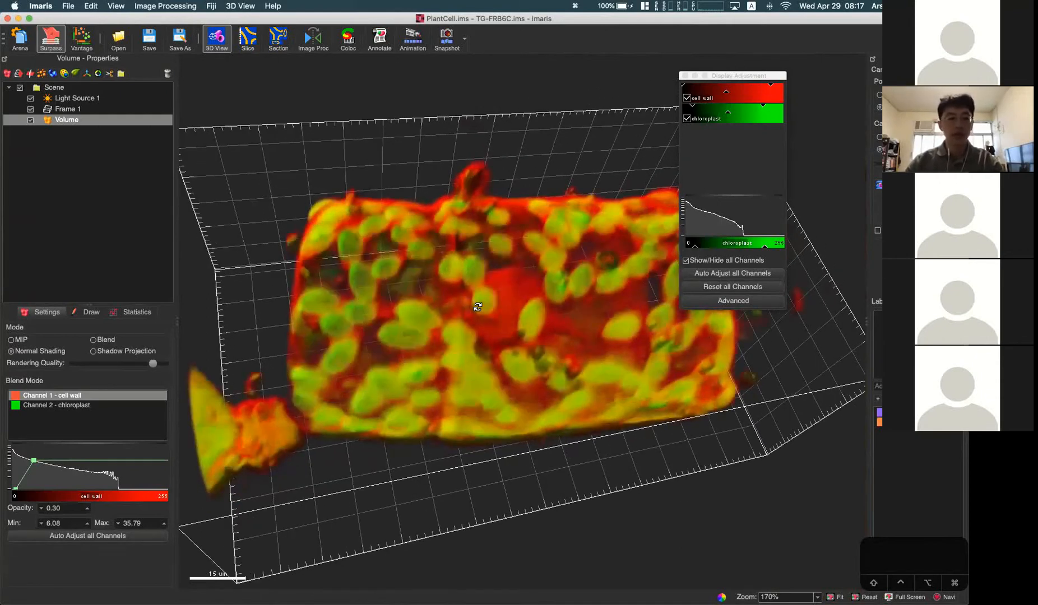
Step: Open retina.ims from the Imaris demo images, select its Volume, and view the MIP rendering from several angles
{"action": "left_click", "coordinate": [16, 38]}
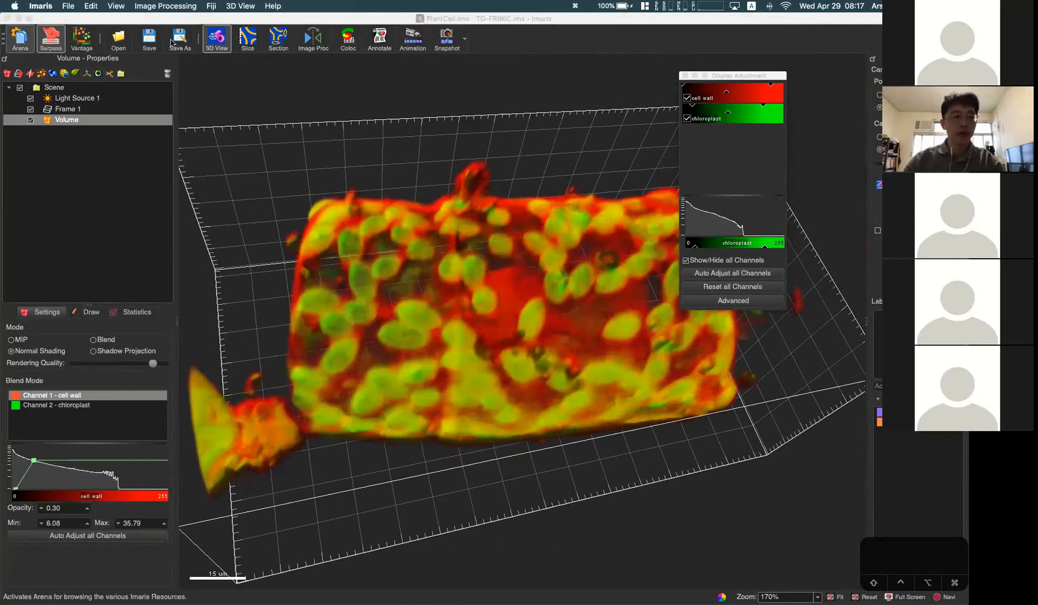
{"action": "left_click", "coordinate": [541, 324]}
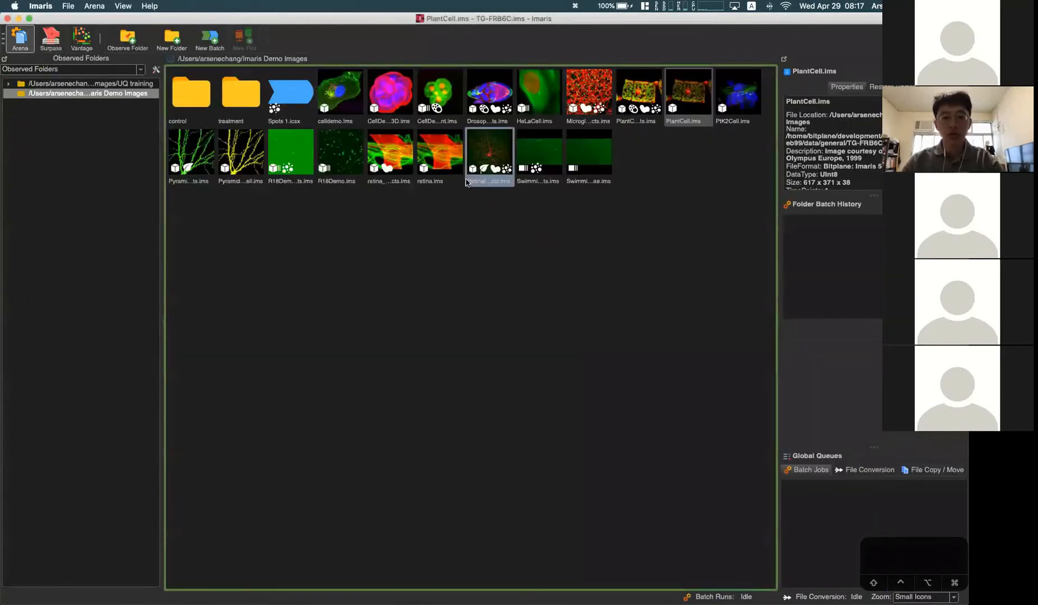
{"action": "double_click", "coordinate": [431, 155]}
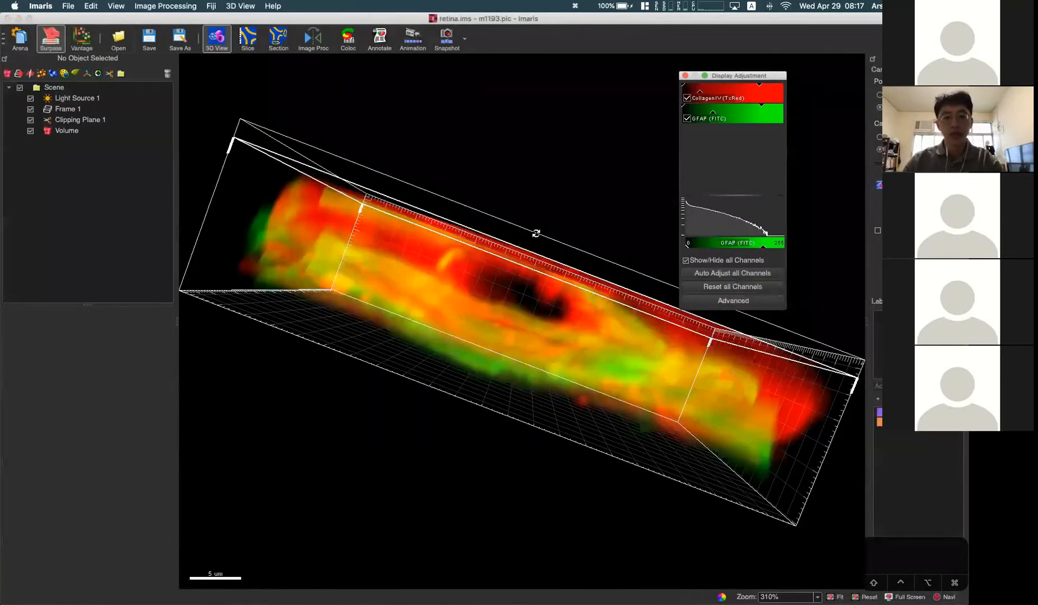
{"action": "left_click_drag", "start_coordinate": [532, 377], "coordinate": [624, 64]}
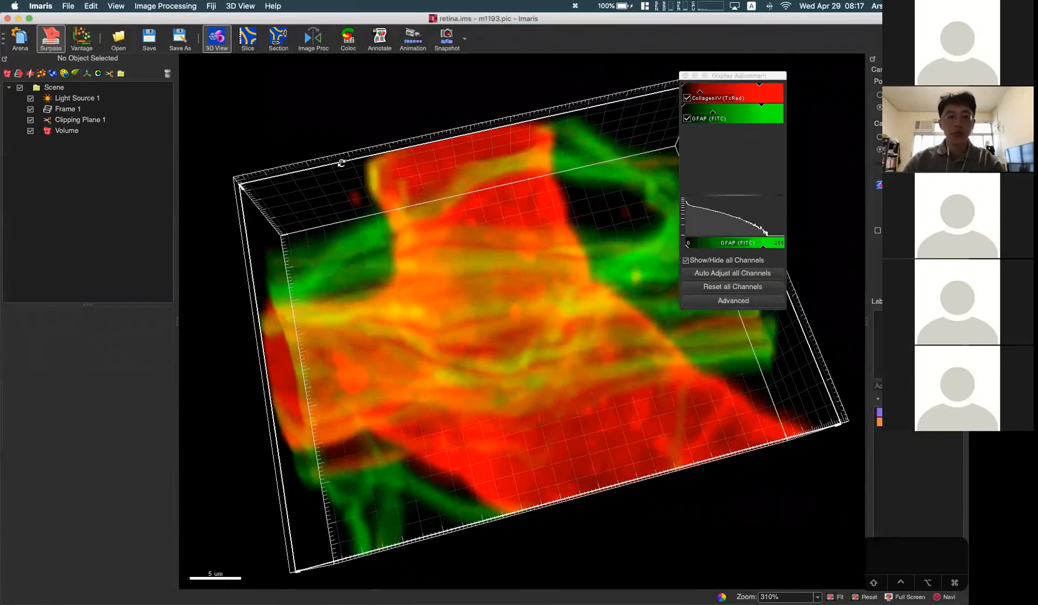
{"action": "left_click", "coordinate": [103, 133]}
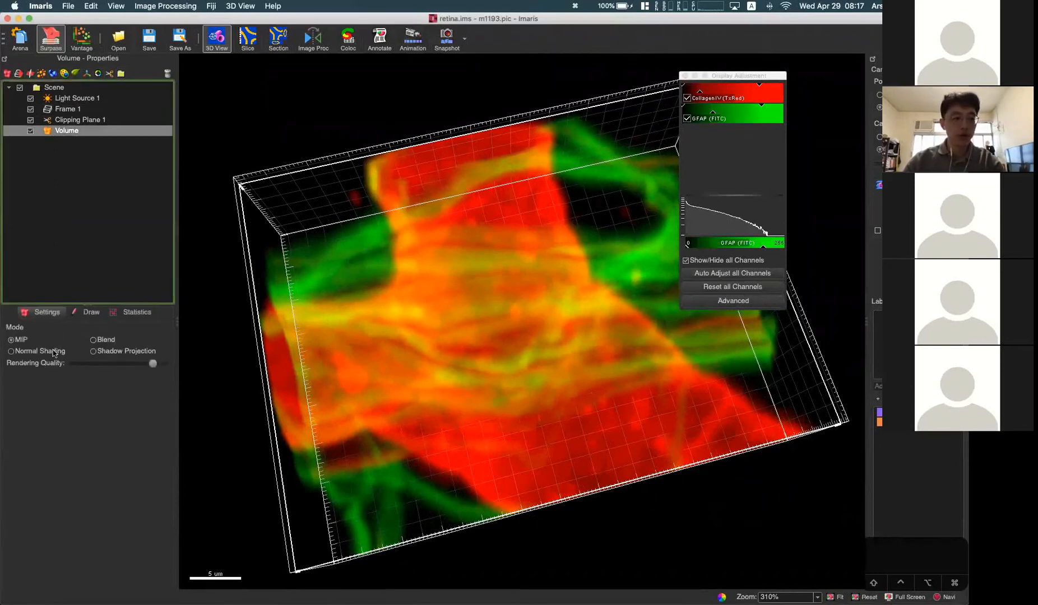
{"action": "left_click_drag", "start_coordinate": [395, 303], "coordinate": [650, 111]}
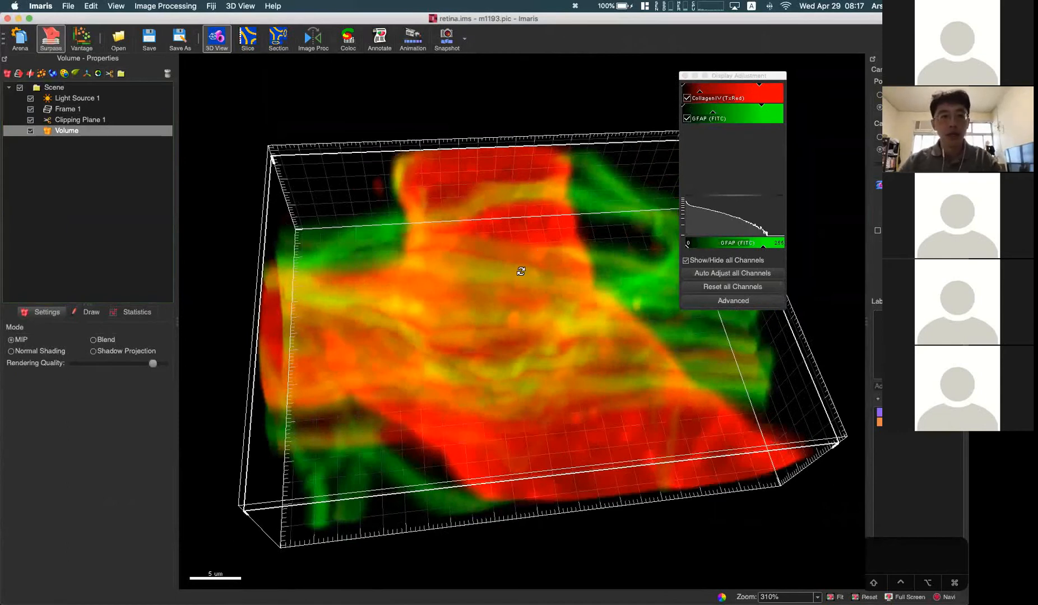
{"action": "left_click_drag", "start_coordinate": [522, 271], "coordinate": [522, 242]}
Step: Hide the GFAP (FITC) channel and render the remaining CollagenIV (TxRed) channel in Blend mode
{"action": "left_click", "coordinate": [687, 118]}
{"action": "left_click_drag", "start_coordinate": [562, 306], "coordinate": [536, 233]}
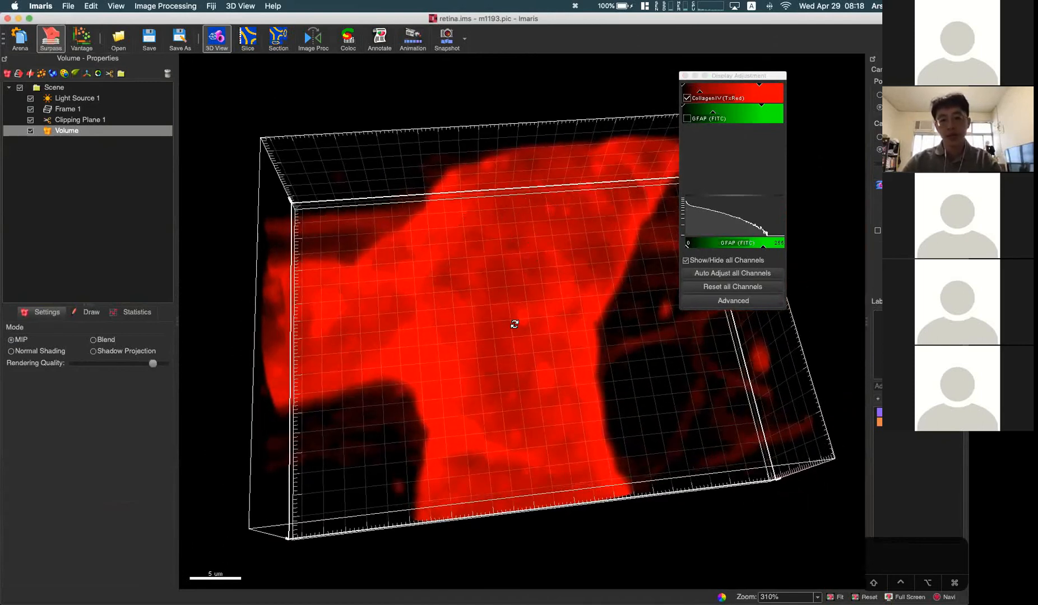
{"action": "left_click_drag", "start_coordinate": [507, 435], "coordinate": [111, 352]}
{"action": "left_click", "coordinate": [101, 341]}
{"action": "left_click_drag", "start_coordinate": [466, 267], "coordinate": [551, 263]}
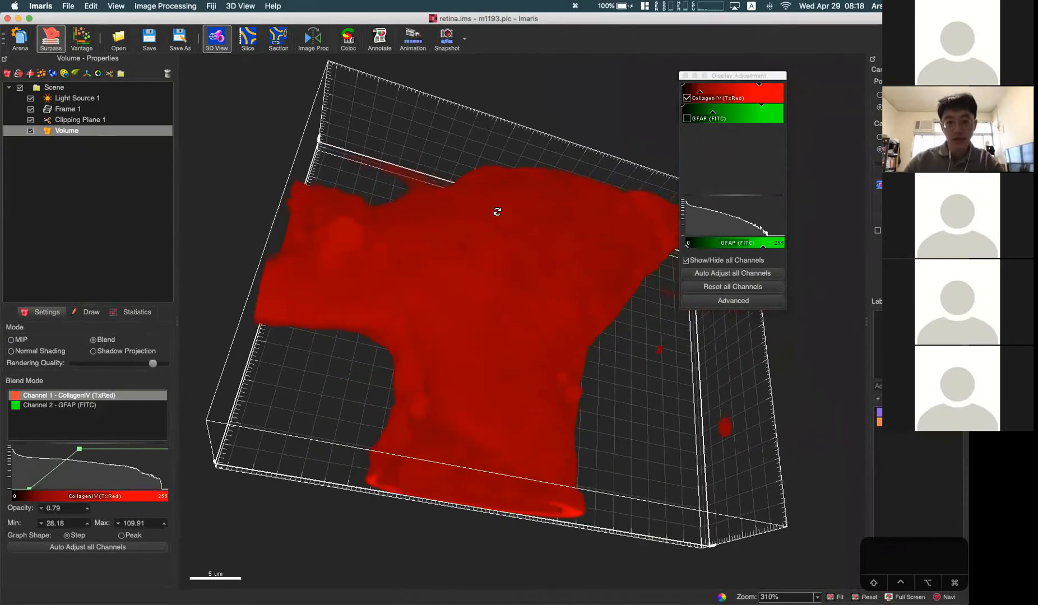
{"action": "left_click_drag", "start_coordinate": [415, 307], "coordinate": [395, 194]}
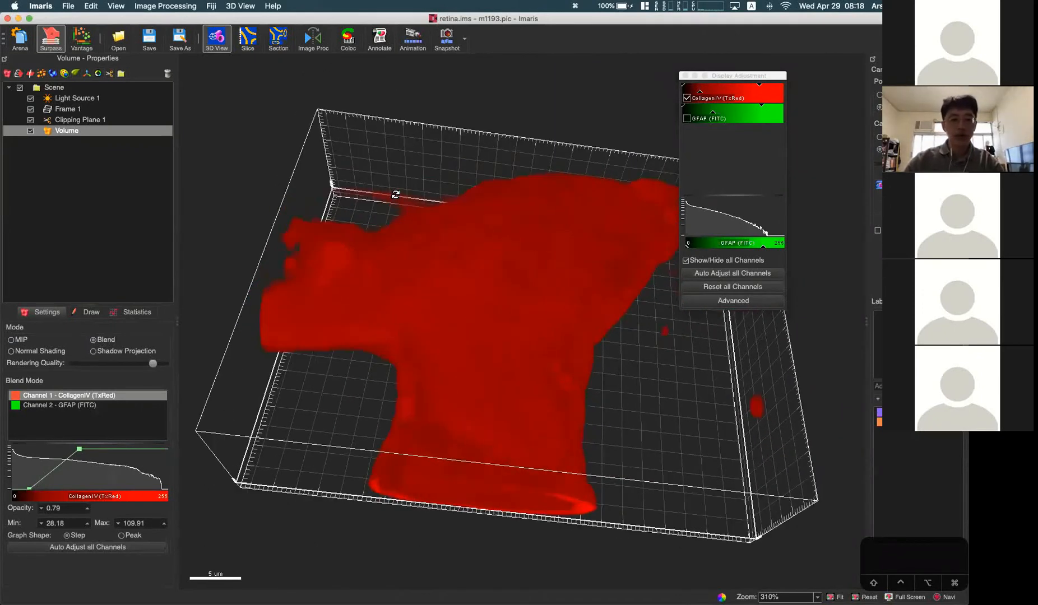
Step: Compare Normal Shading with Blend for the retina vessel, ending with Normal Shading and a tilted view
{"action": "left_click", "coordinate": [35, 351]}
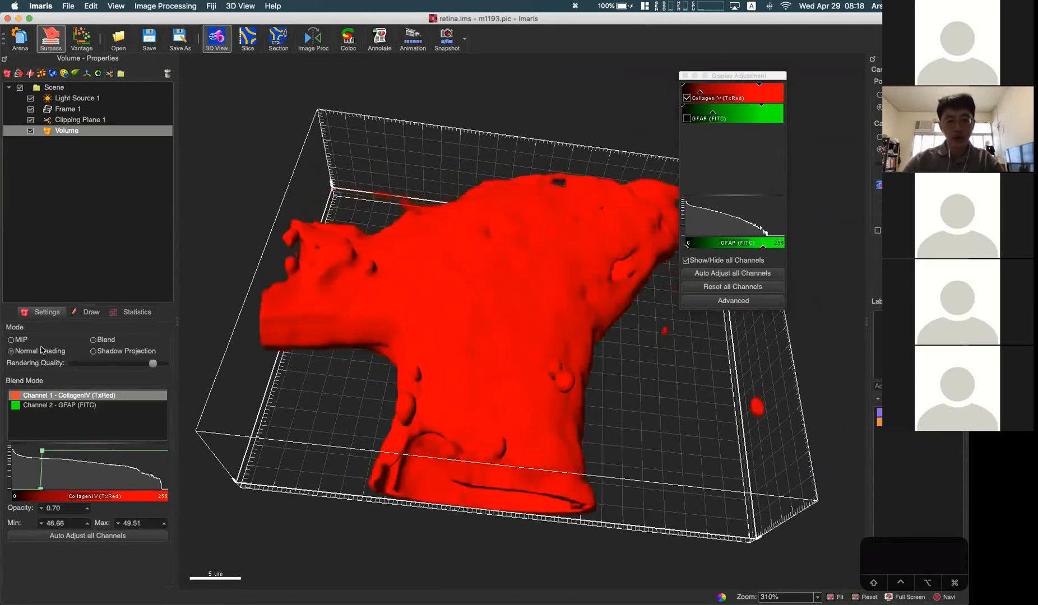
{"action": "left_click", "coordinate": [99, 340]}
{"action": "left_click", "coordinate": [34, 351]}
{"action": "left_click_drag", "start_coordinate": [552, 428], "coordinate": [550, 398]}
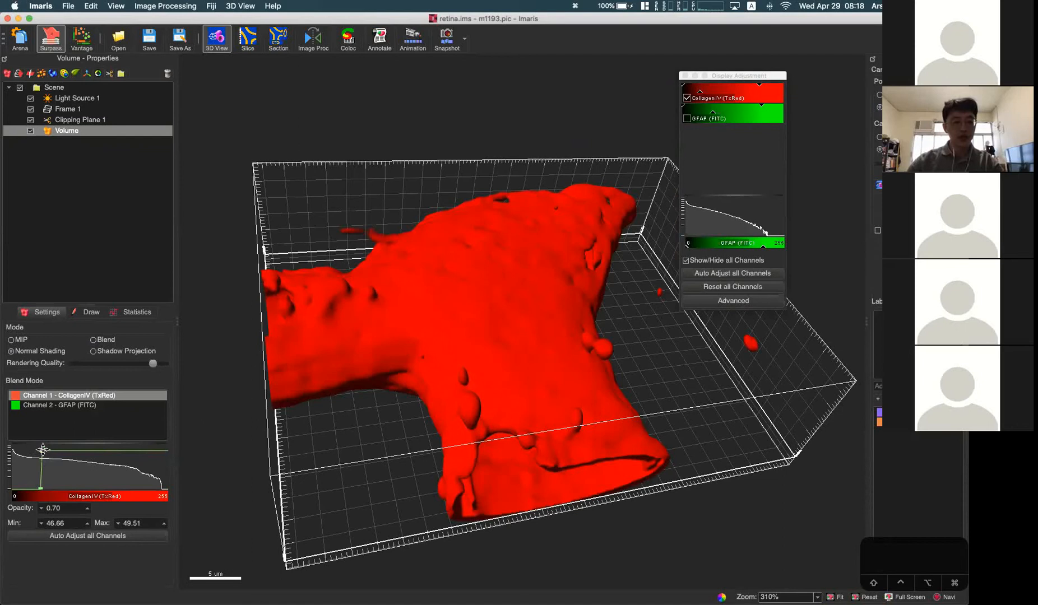
Step: Soften the CollagenIV opacity curve to opacity 0.25, minimum 25.59 and maximum 60.88, and check the vessel opening
{"action": "mouse_move", "coordinate": [42, 450]}
{"action": "left_mouse_down"}
{"action": "mouse_move", "coordinate": [54, 464]}
{"action": "mouse_move", "coordinate": [50, 452]}
{"action": "left_mouse_up"}
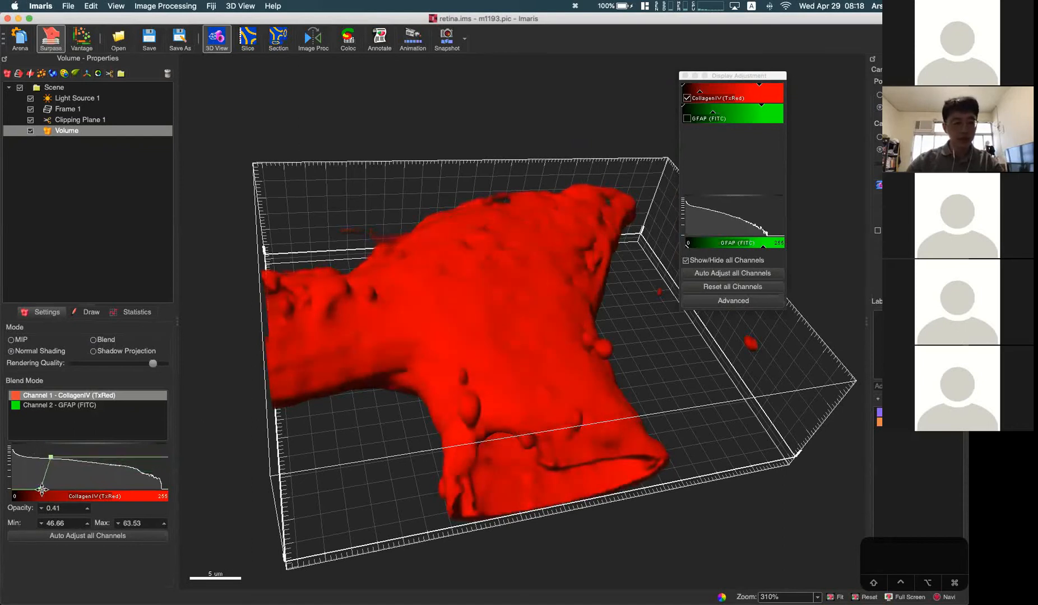
{"action": "left_click_drag", "start_coordinate": [41, 488], "coordinate": [27, 488]}
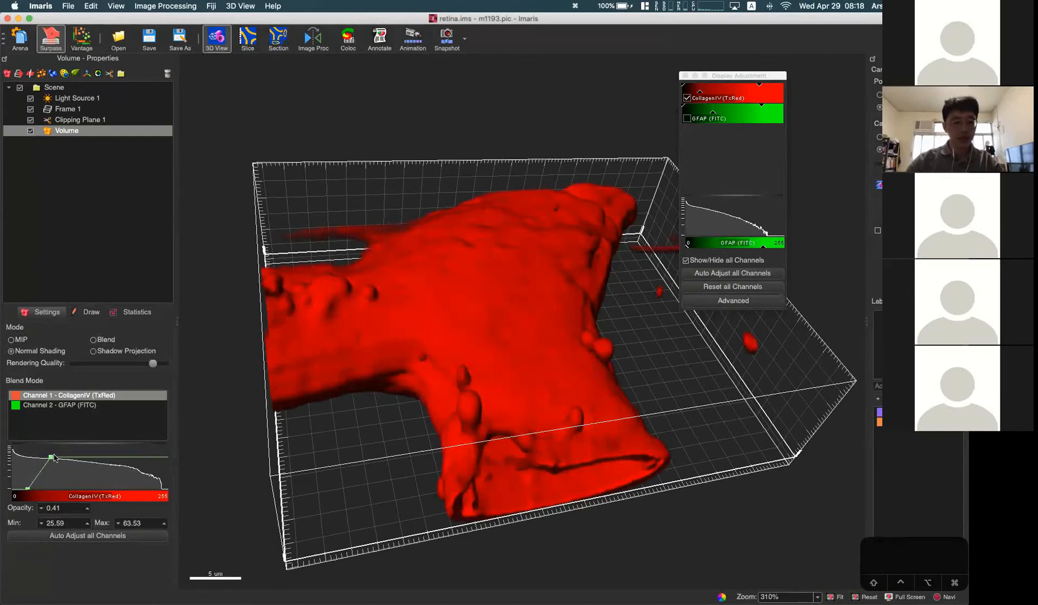
{"action": "left_click_drag", "start_coordinate": [52, 455], "coordinate": [50, 462]}
{"action": "left_click_drag", "start_coordinate": [572, 400], "coordinate": [563, 440]}
{"action": "scroll", "coordinate": [558, 246], "scroll_direction": "up", "scroll_amount": 5}
{"action": "left_click_drag", "start_coordinate": [558, 246], "coordinate": [511, 334]}
{"action": "scroll", "coordinate": [496, 376], "scroll_direction": "down", "scroll_amount": 10}
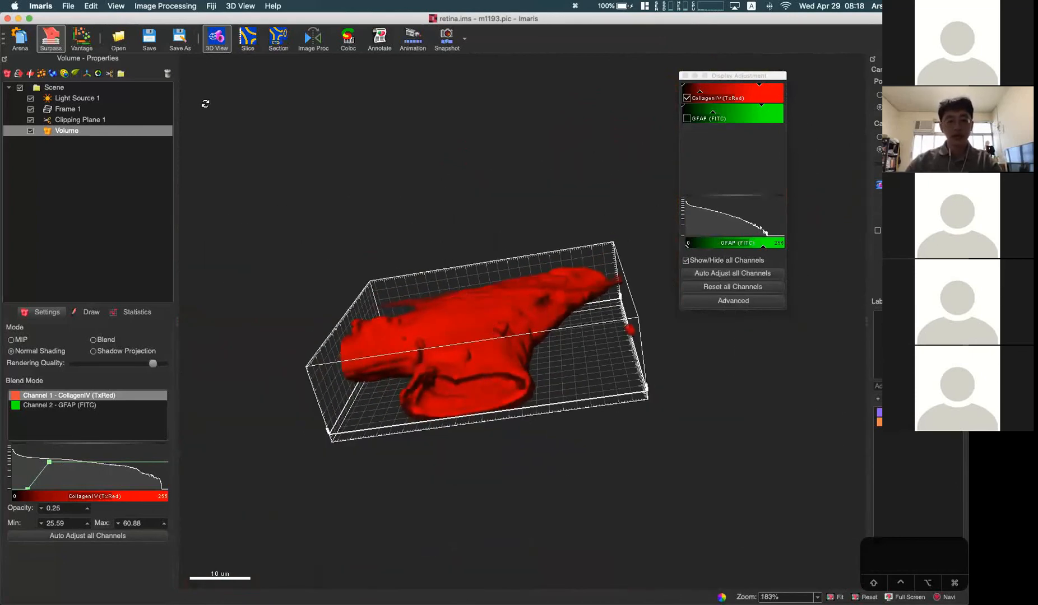
Step: Select Light Source 1 in the scene and examine how its direction shades the vessel
{"action": "left_click", "coordinate": [72, 99]}
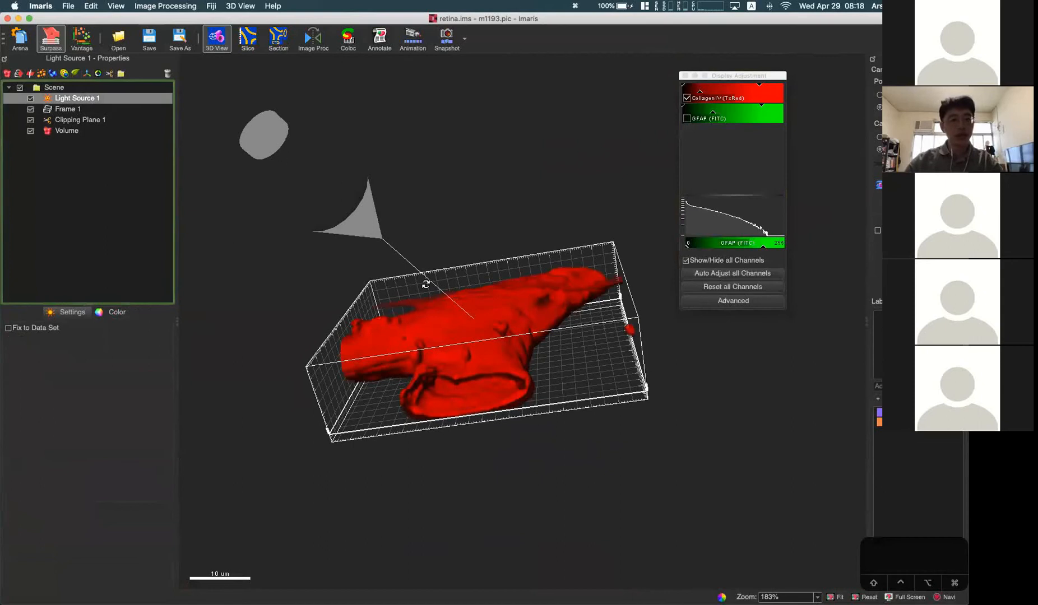
{"action": "left_click_drag", "start_coordinate": [324, 314], "coordinate": [327, 310]}
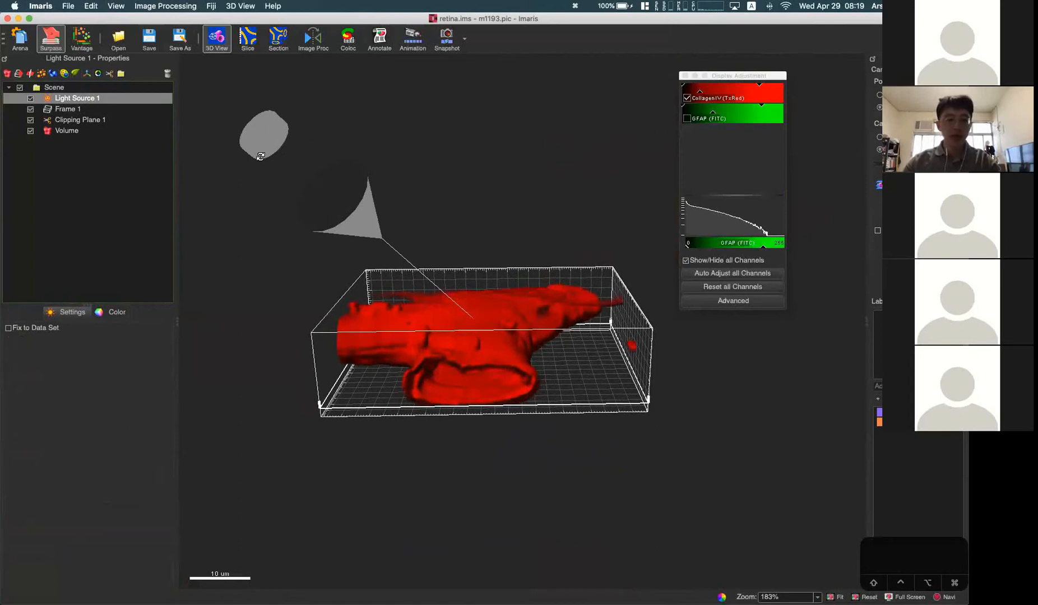
{"action": "scroll", "coordinate": [496, 323], "scroll_direction": "up", "scroll_amount": 5}
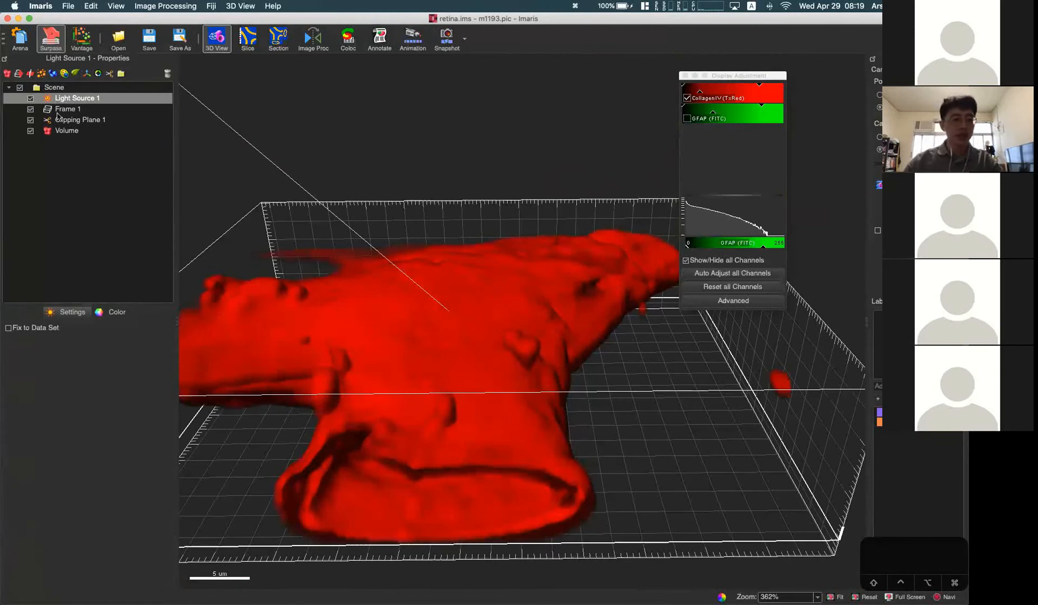
Step: Reselect the Volume and examine the shaded vessel's surface relief and hollow end from several angles
{"action": "left_click", "coordinate": [79, 132]}
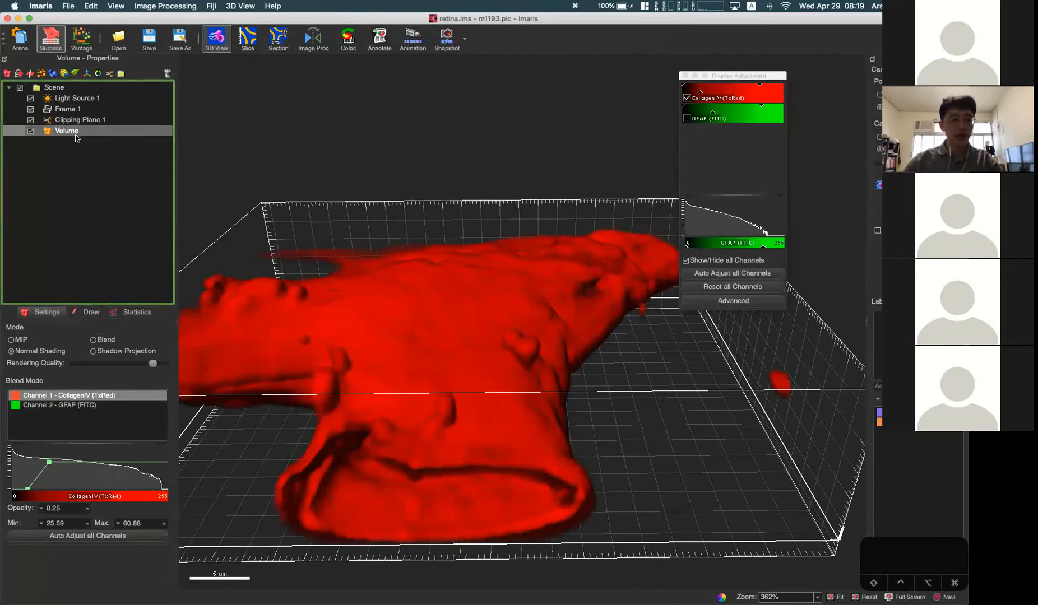
{"action": "left_click_drag", "start_coordinate": [414, 324], "coordinate": [415, 396]}
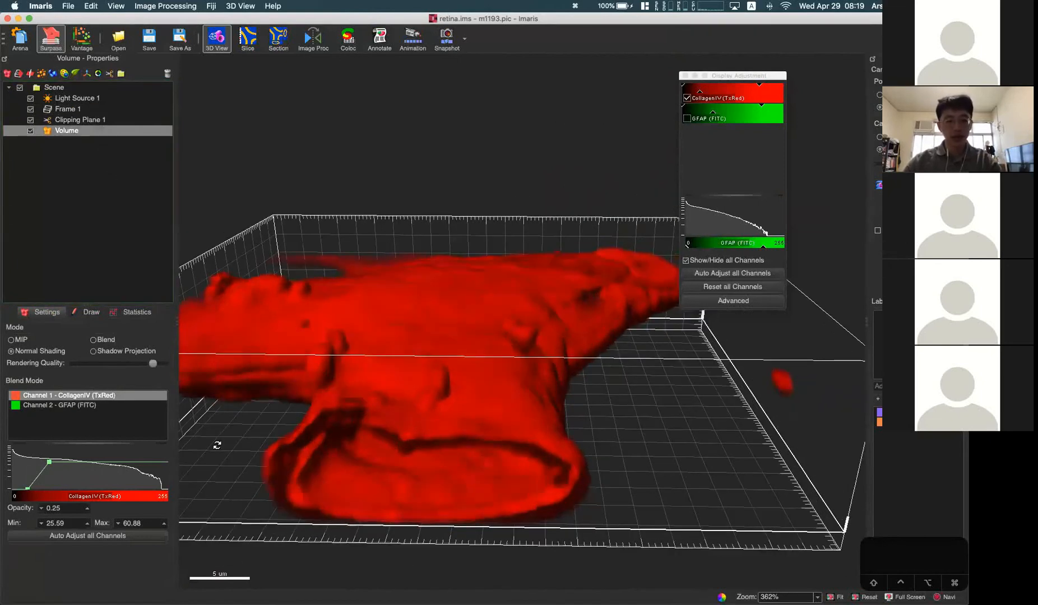
{"action": "left_click_drag", "start_coordinate": [589, 417], "coordinate": [523, 314]}
{"action": "left_click_drag", "start_coordinate": [428, 425], "coordinate": [437, 336]}
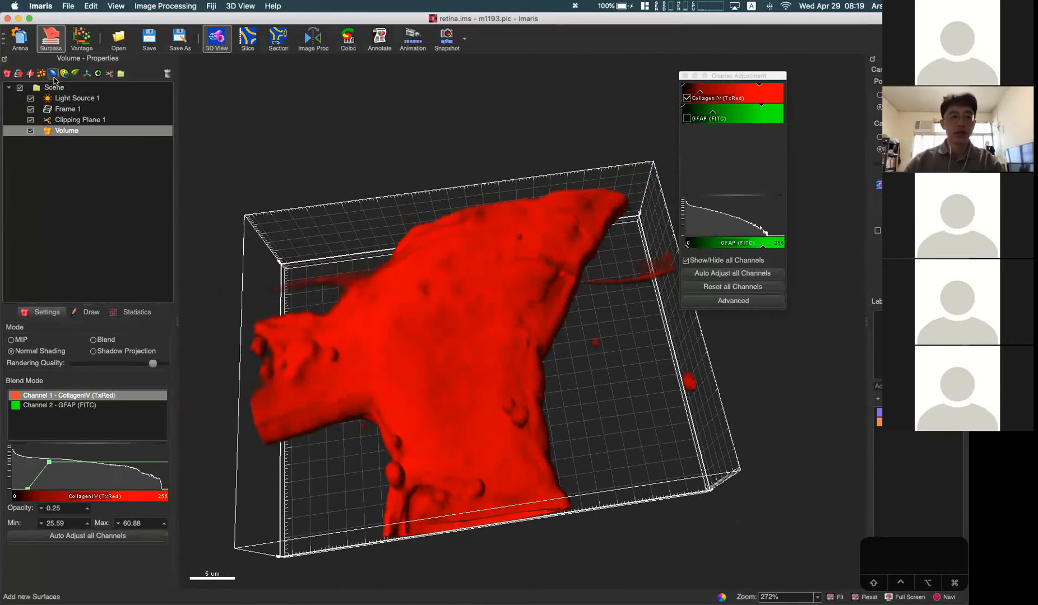
{"action": "left_click_drag", "start_coordinate": [288, 364], "coordinate": [502, 332]}
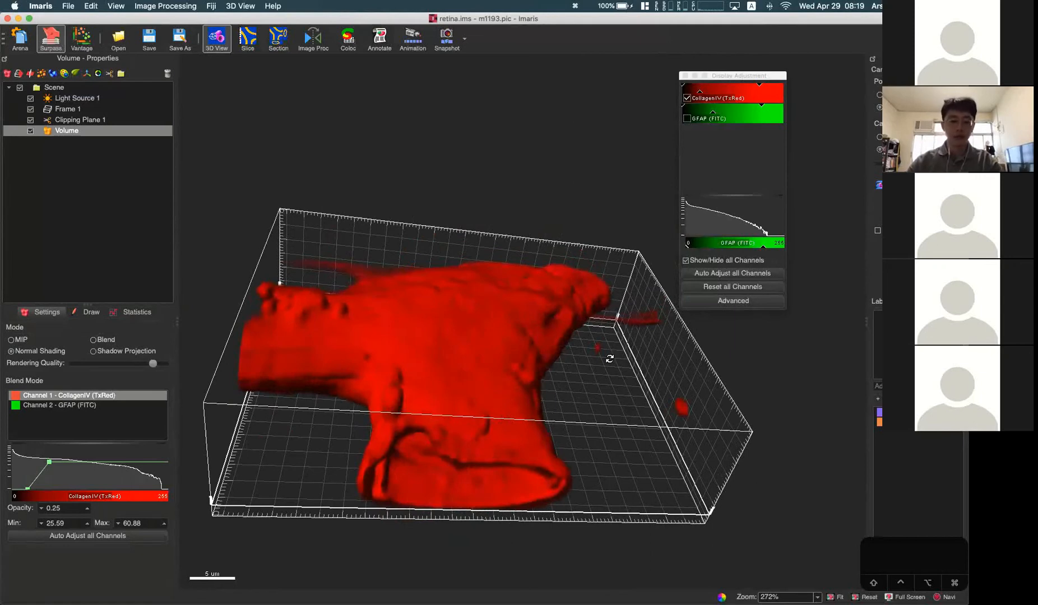
{"action": "left_click_drag", "start_coordinate": [604, 359], "coordinate": [519, 282]}
{"action": "left_click_drag", "start_coordinate": [425, 260], "coordinate": [428, 317]}
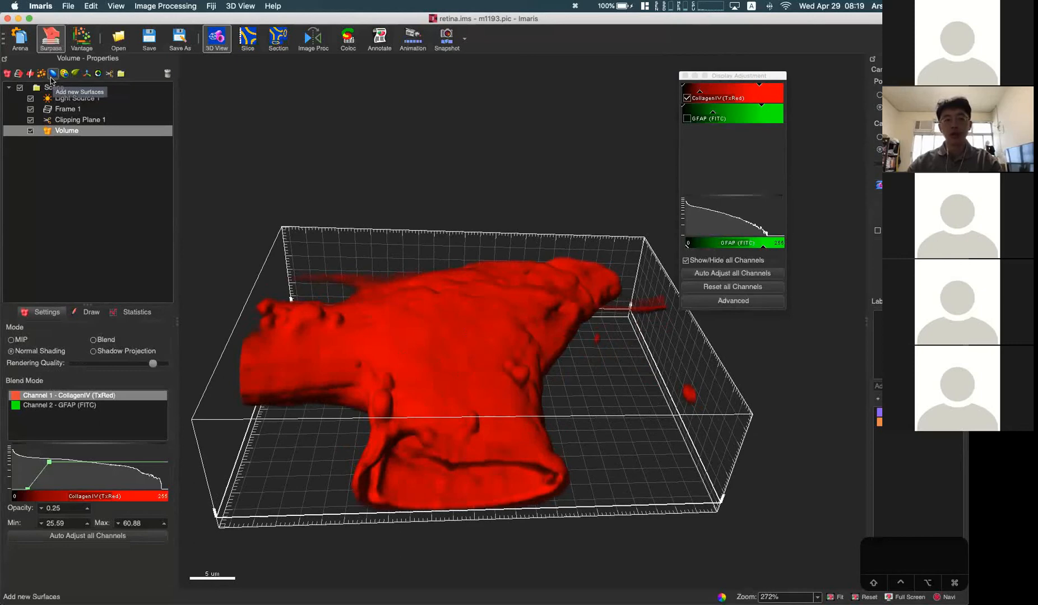
{"action": "left_click_drag", "start_coordinate": [544, 407], "coordinate": [472, 350]}
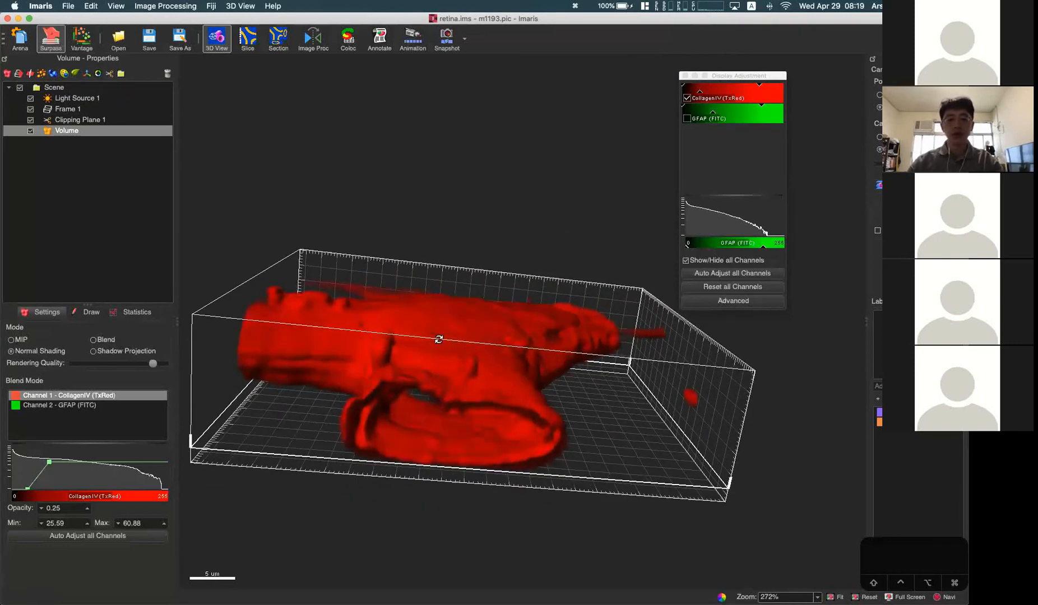
{"action": "left_click_drag", "start_coordinate": [509, 376], "coordinate": [478, 464]}
{"action": "left_click_drag", "start_coordinate": [456, 351], "coordinate": [456, 378]}
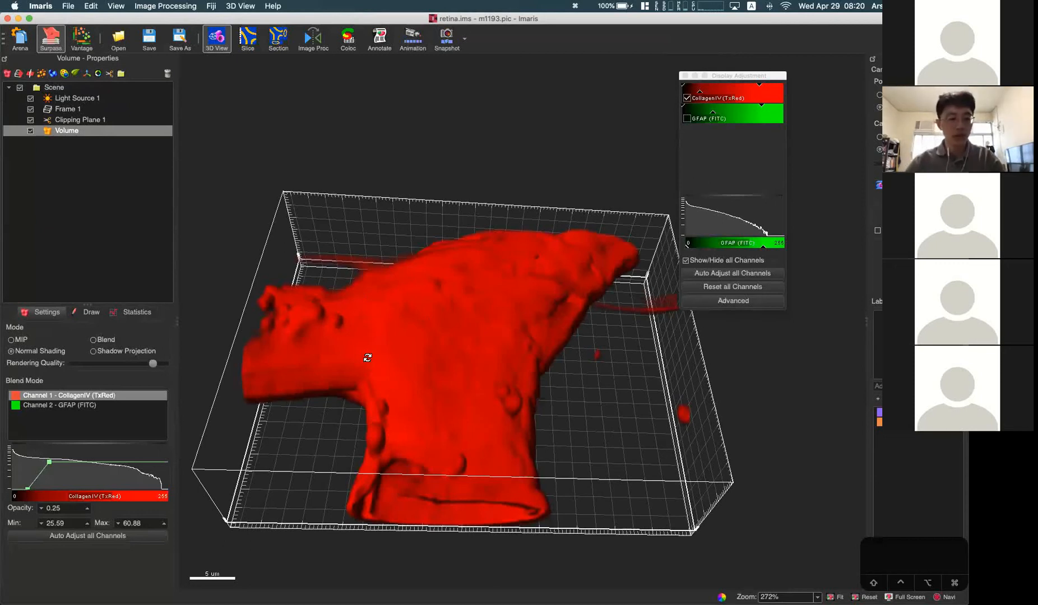
{"action": "left_click_drag", "start_coordinate": [416, 317], "coordinate": [465, 370]}
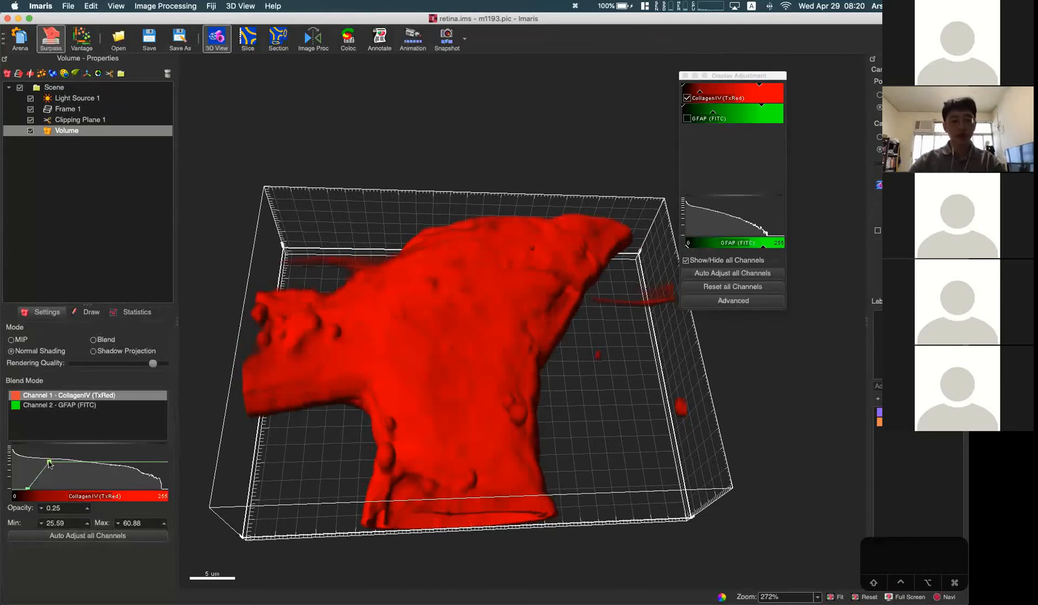
Step: Alternate the vessel between Blend and Normal Shading, ending with Normal Shading, and examine its depth from different angles
{"action": "left_click", "coordinate": [114, 340]}
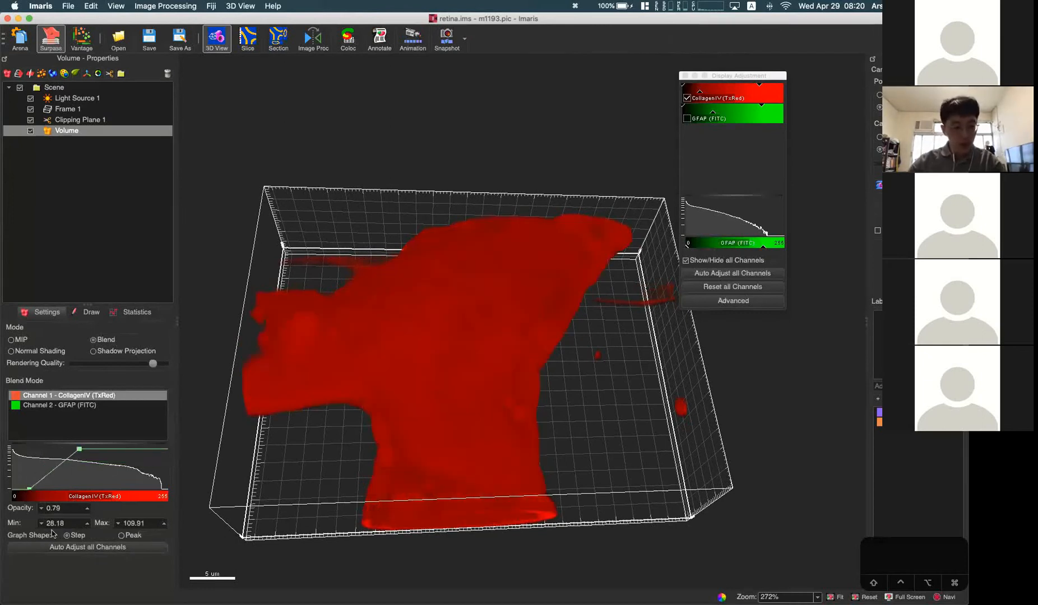
{"action": "left_click", "coordinate": [36, 352]}
{"action": "left_click", "coordinate": [106, 340]}
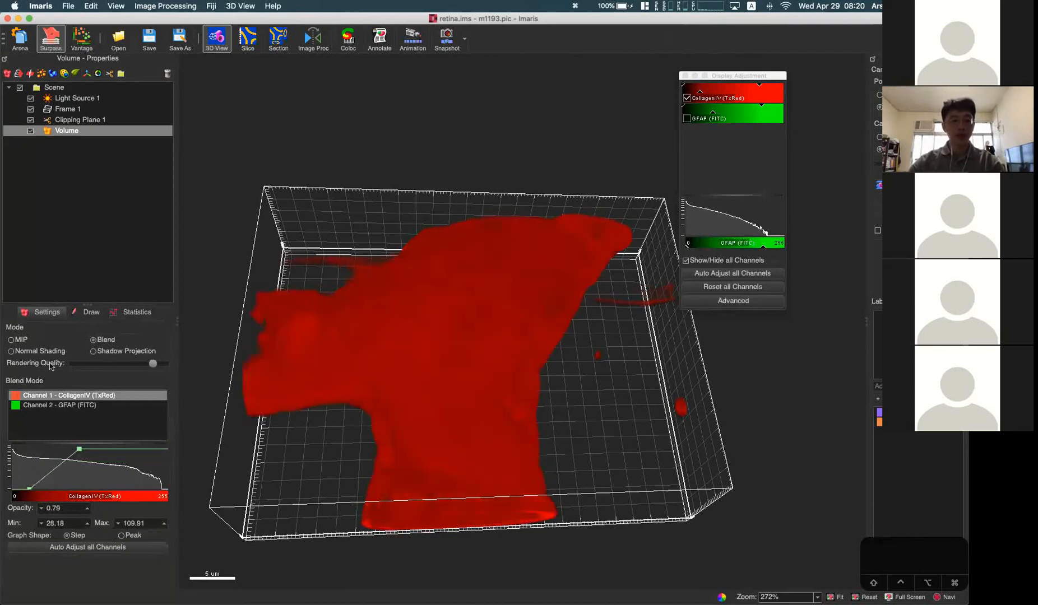
{"action": "left_click", "coordinate": [38, 352]}
{"action": "scroll", "coordinate": [445, 321], "scroll_direction": "down", "scroll_amount": 1}
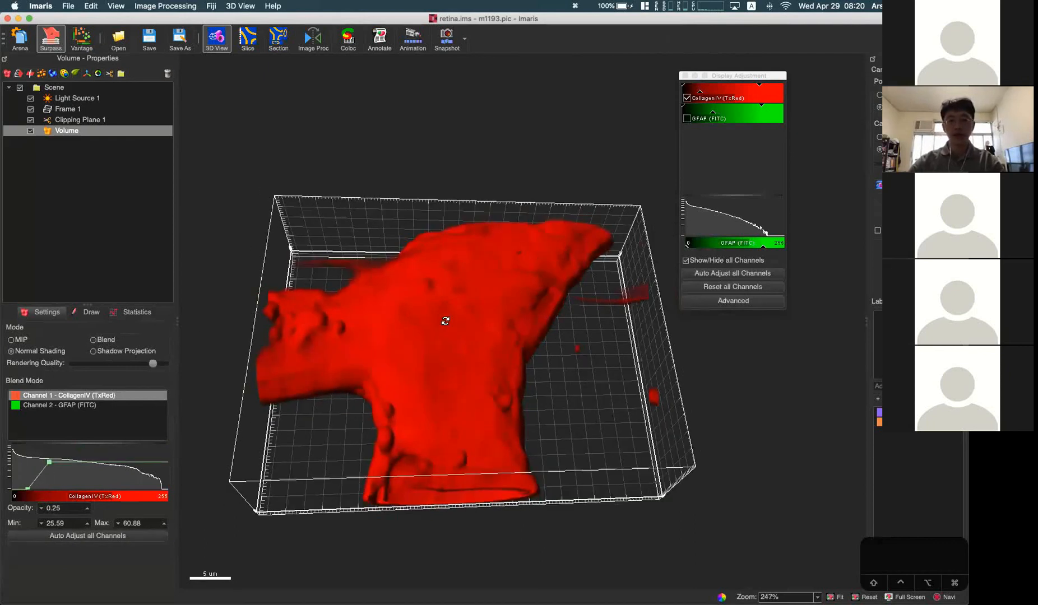
{"action": "left_click_drag", "start_coordinate": [418, 415], "coordinate": [295, 339]}
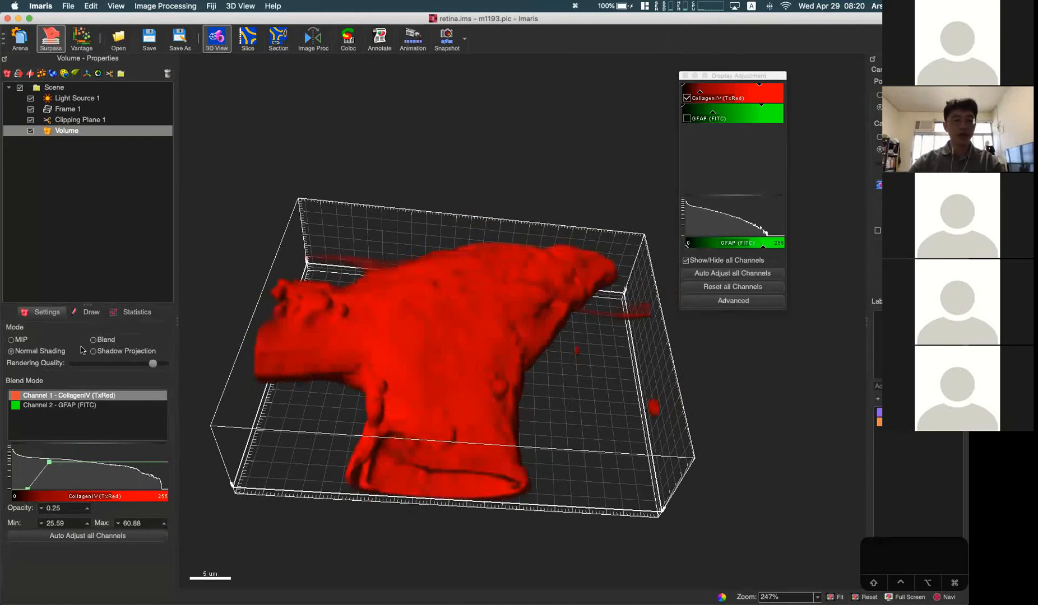
{"action": "left_click_drag", "start_coordinate": [415, 400], "coordinate": [430, 361]}
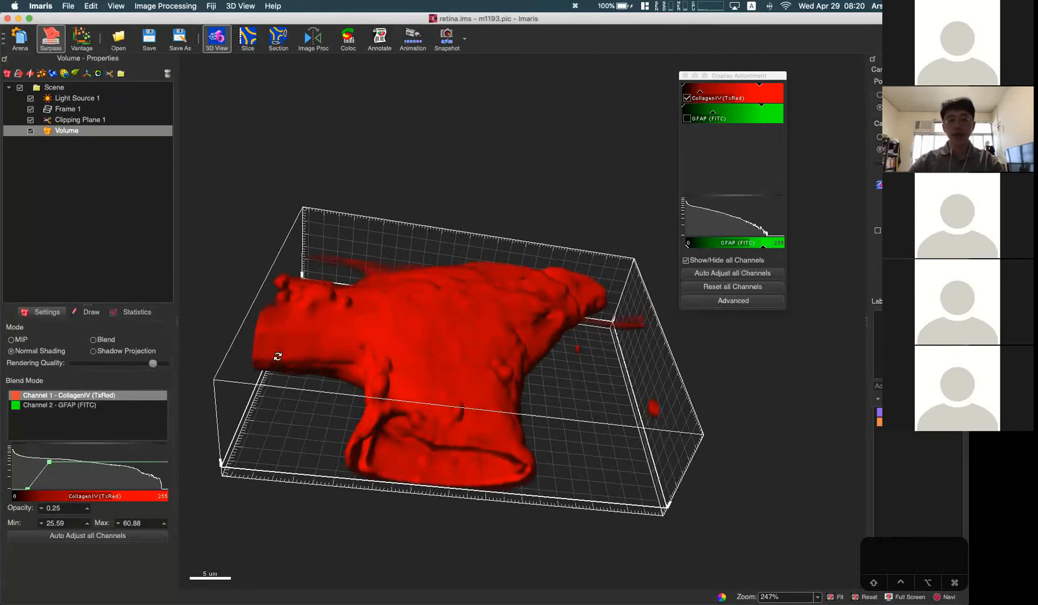
{"action": "right_click_drag", "start_coordinate": [441, 345], "coordinate": [539, 355]}
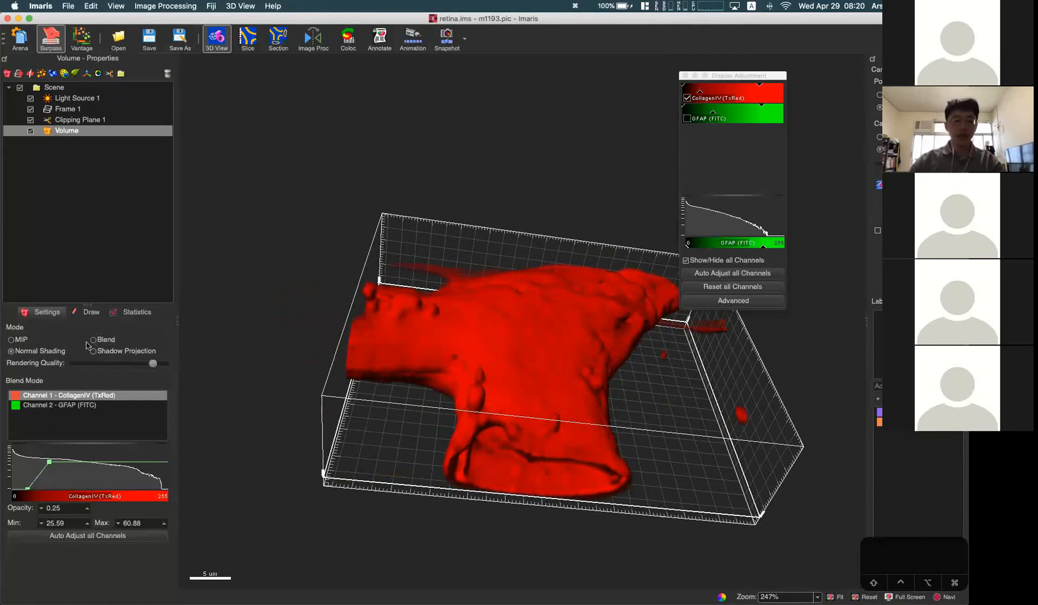
Step: Render the vessel in Shadow Projection mode and examine it from a few angles
{"action": "left_click", "coordinate": [130, 353]}
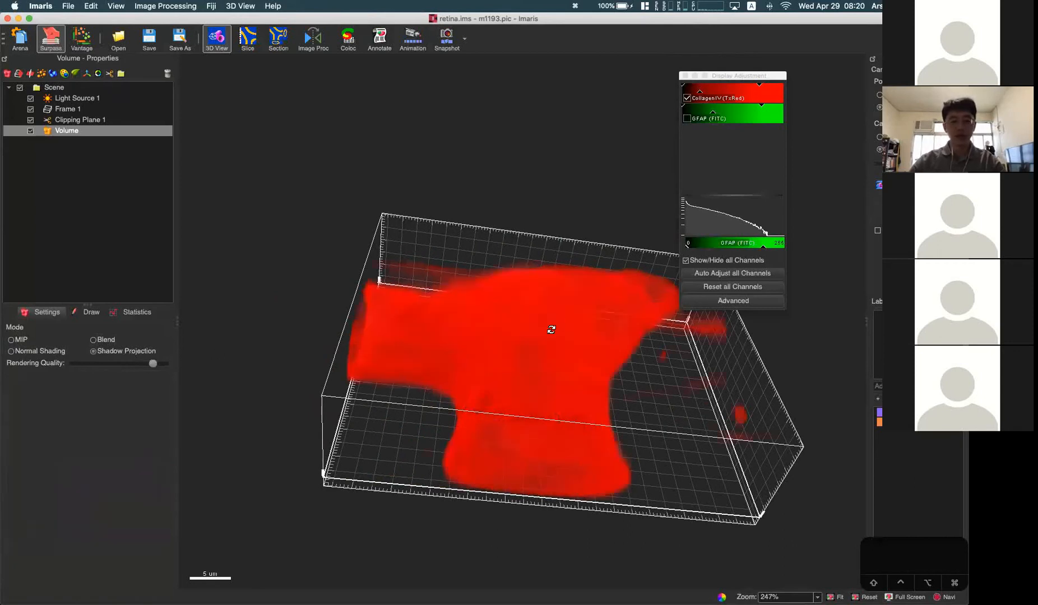
{"action": "left_click_drag", "start_coordinate": [551, 329], "coordinate": [528, 384]}
{"action": "left_click_drag", "start_coordinate": [423, 349], "coordinate": [495, 331]}
{"action": "scroll", "coordinate": [499, 297], "scroll_direction": "down", "scroll_amount": 3}
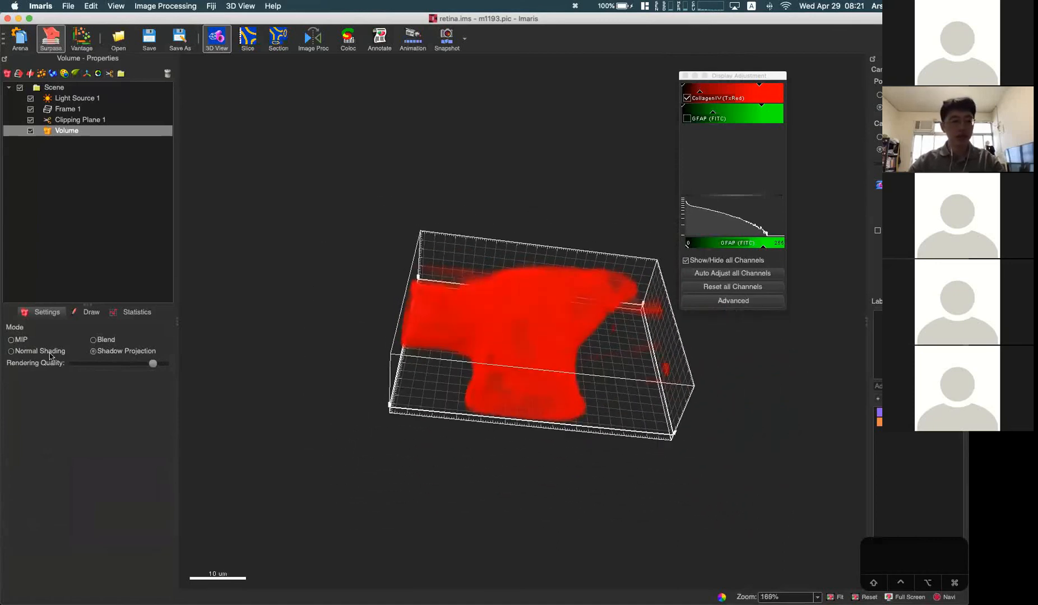
Step: Return the vessel to Normal Shading and examine its surface from slightly tilted angles
{"action": "left_click", "coordinate": [11, 351]}
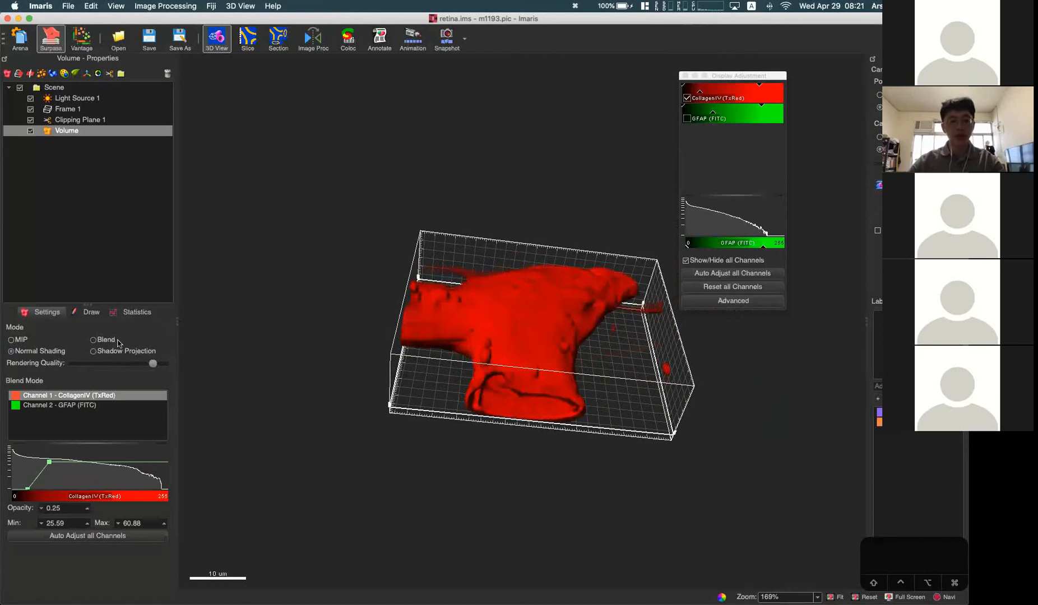
{"action": "left_click_drag", "start_coordinate": [506, 292], "coordinate": [534, 304]}
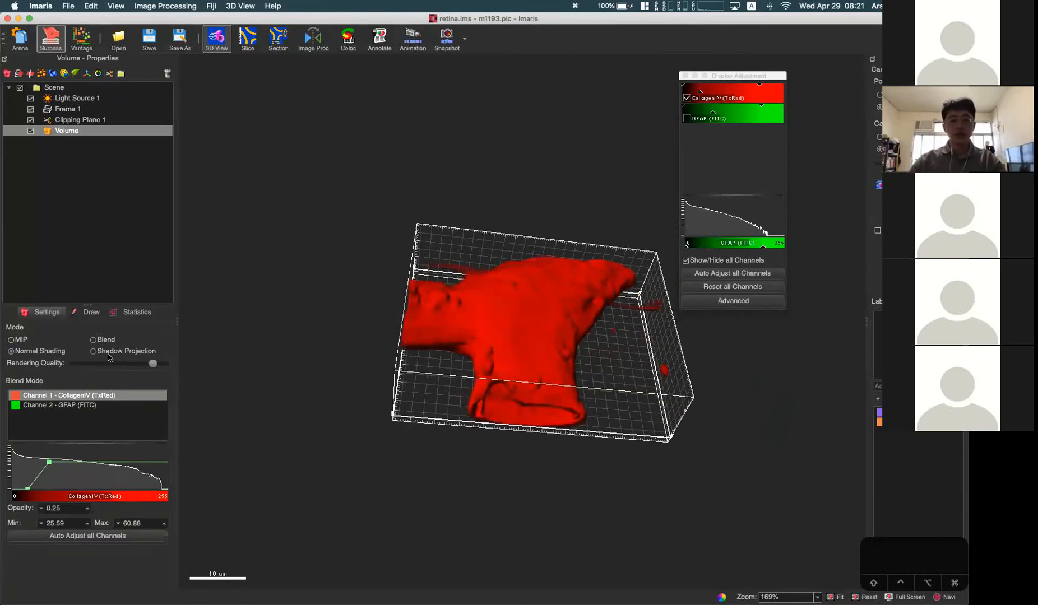
{"action": "left_click_drag", "start_coordinate": [508, 297], "coordinate": [509, 316]}
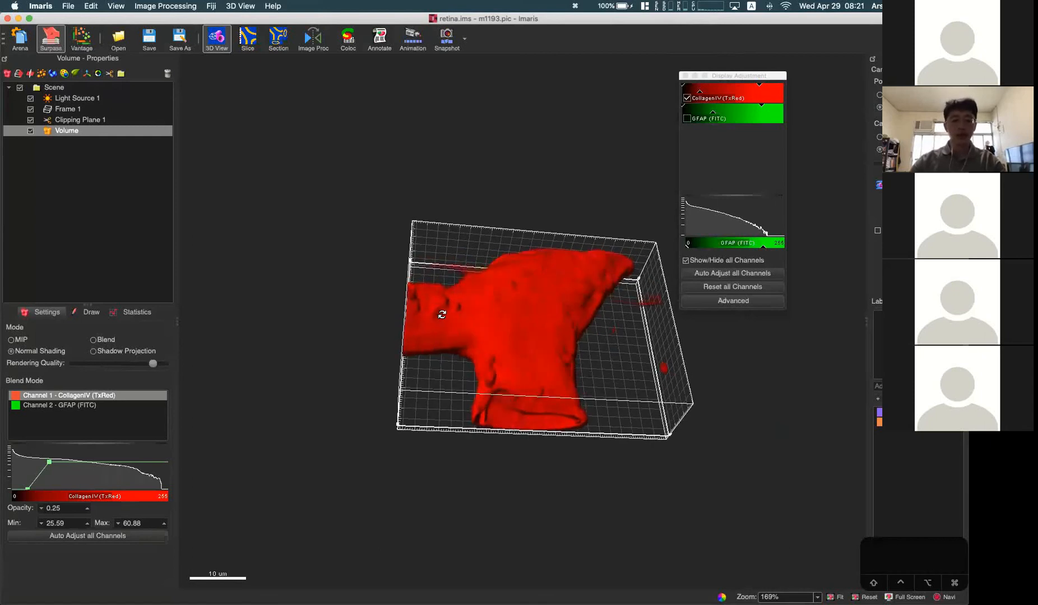
{"action": "scroll", "coordinate": [502, 325], "scroll_direction": "up", "scroll_amount": 3}
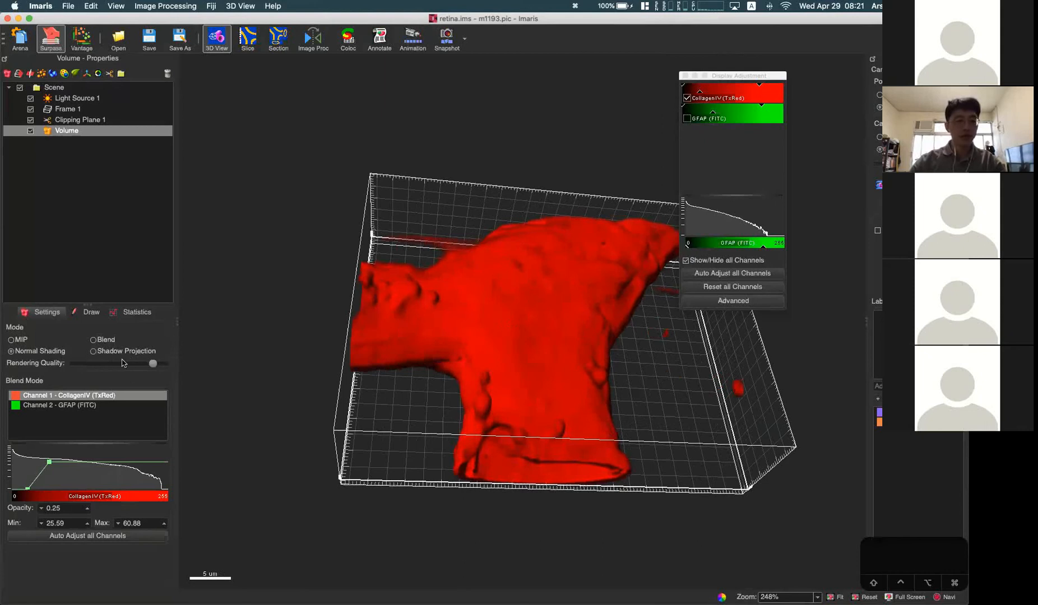
Step: Compare the vessel in MIP, Blend and Normal Shading modes, ending with Normal Shading viewed toward its hollow end
{"action": "left_click", "coordinate": [26, 341]}
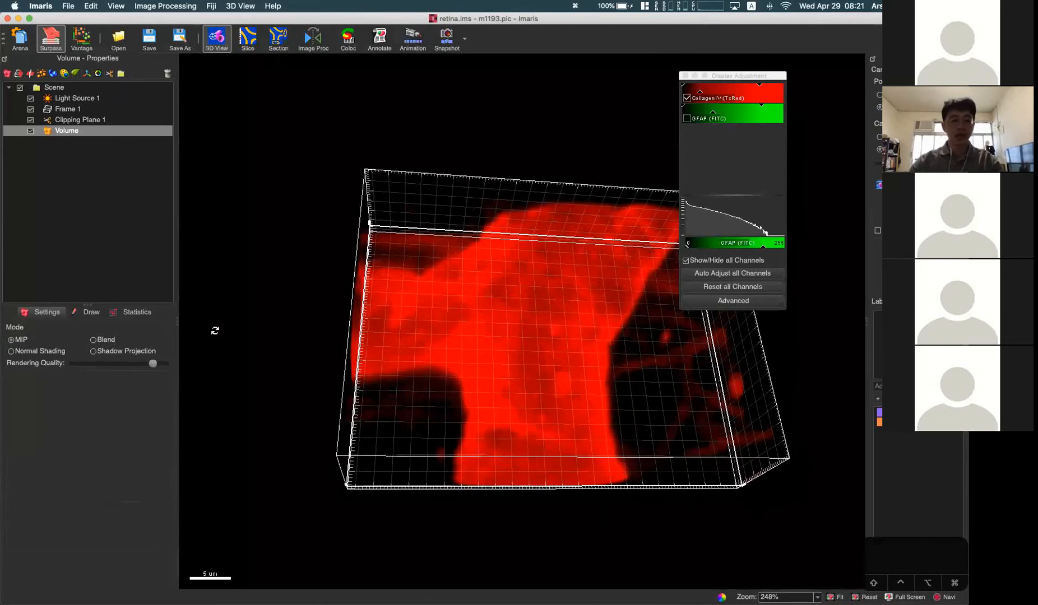
{"action": "left_click", "coordinate": [94, 340]}
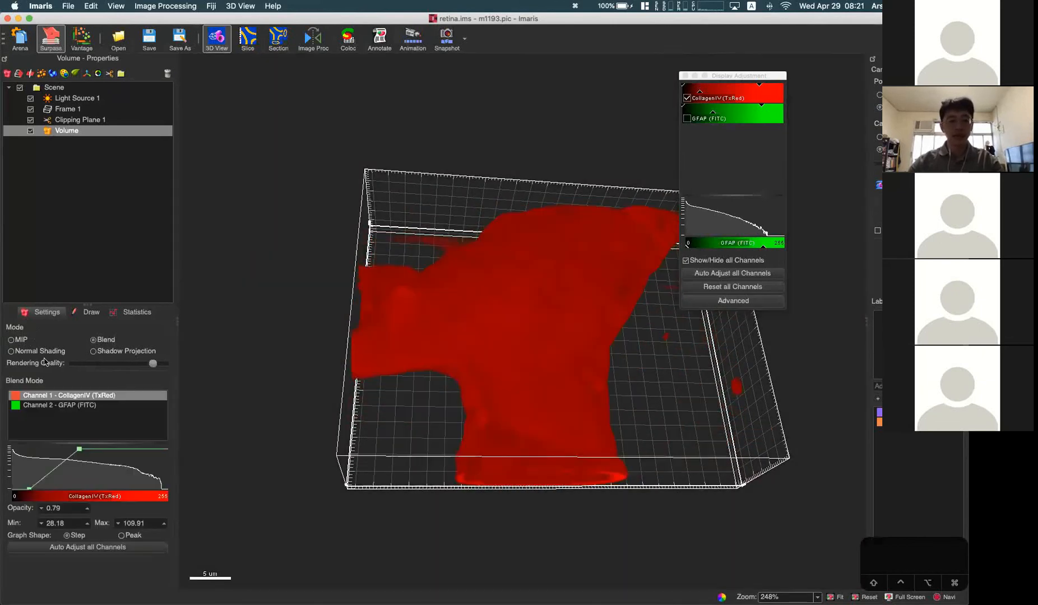
{"action": "left_click", "coordinate": [29, 353]}
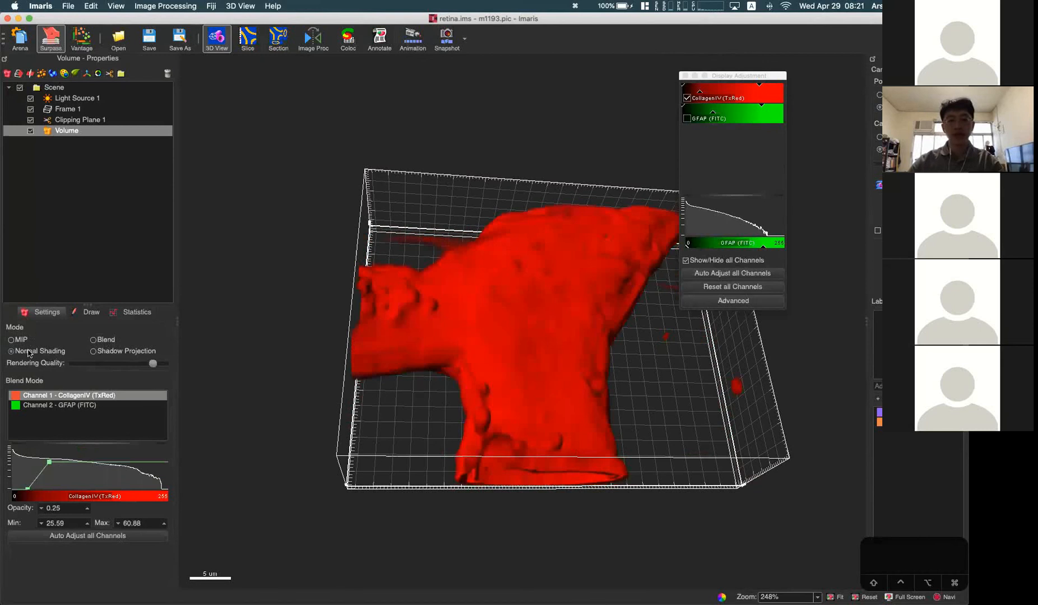
{"action": "left_click_drag", "start_coordinate": [488, 450], "coordinate": [359, 371]}
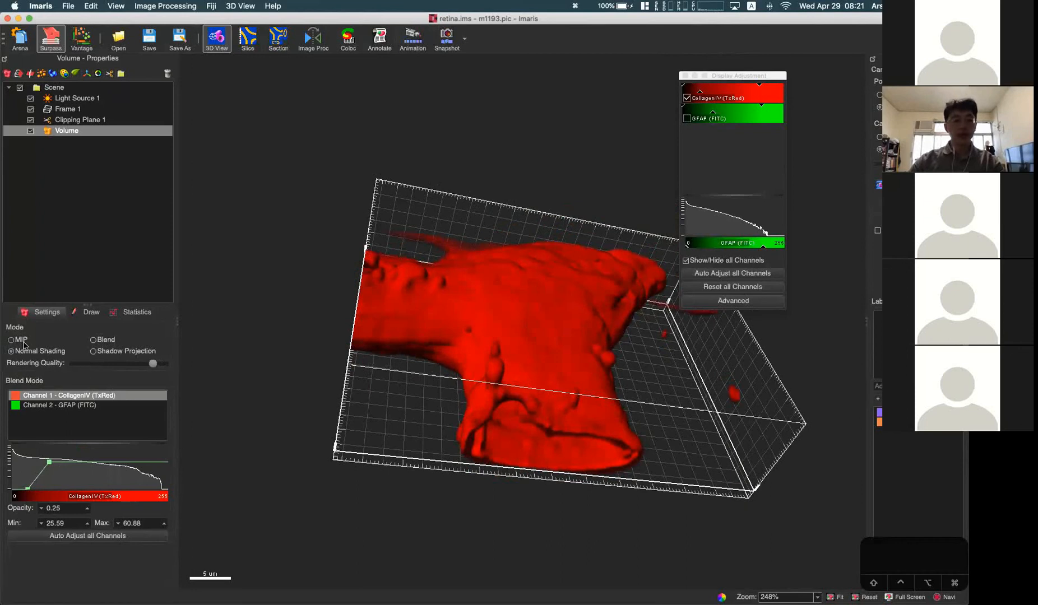
Step: Render the vessel in MIP mode at the highest rendering quality
{"action": "left_click", "coordinate": [22, 341]}
{"action": "left_click_drag", "start_coordinate": [153, 364], "coordinate": [183, 368]}
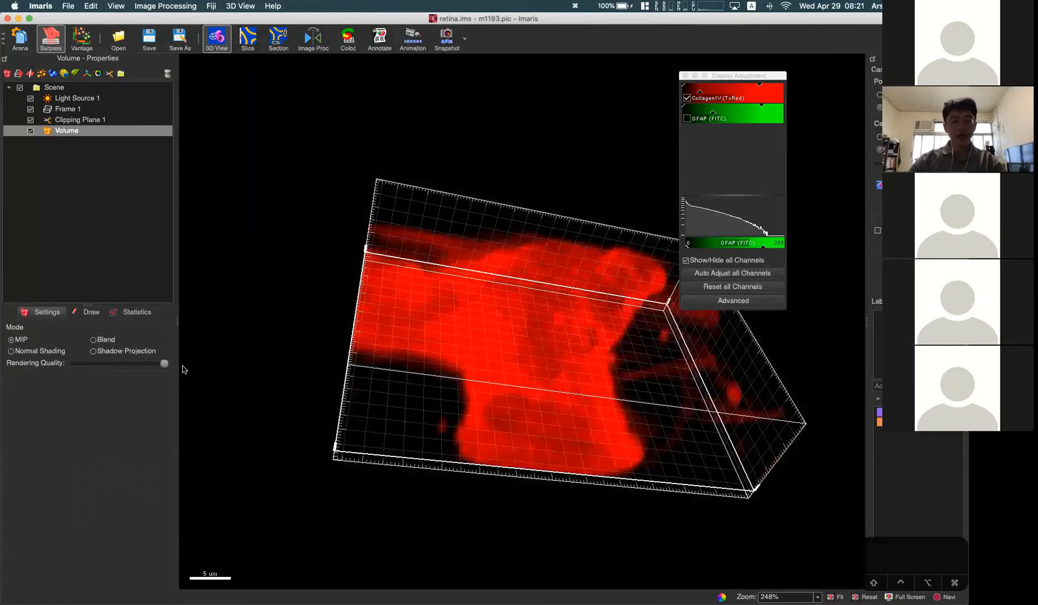
{"action": "left_click_drag", "start_coordinate": [532, 311], "coordinate": [707, 110]}
Step: Raise the CollagenIV channel's display maximum slightly and its black level to about a quarter of the range, and examine the dark gaps in the vessel
{"action": "mouse_move", "coordinate": [761, 84]}
{"action": "left_mouse_down"}
{"action": "mouse_move", "coordinate": [719, 85]}
{"action": "mouse_move", "coordinate": [768, 85]}
{"action": "left_mouse_up"}
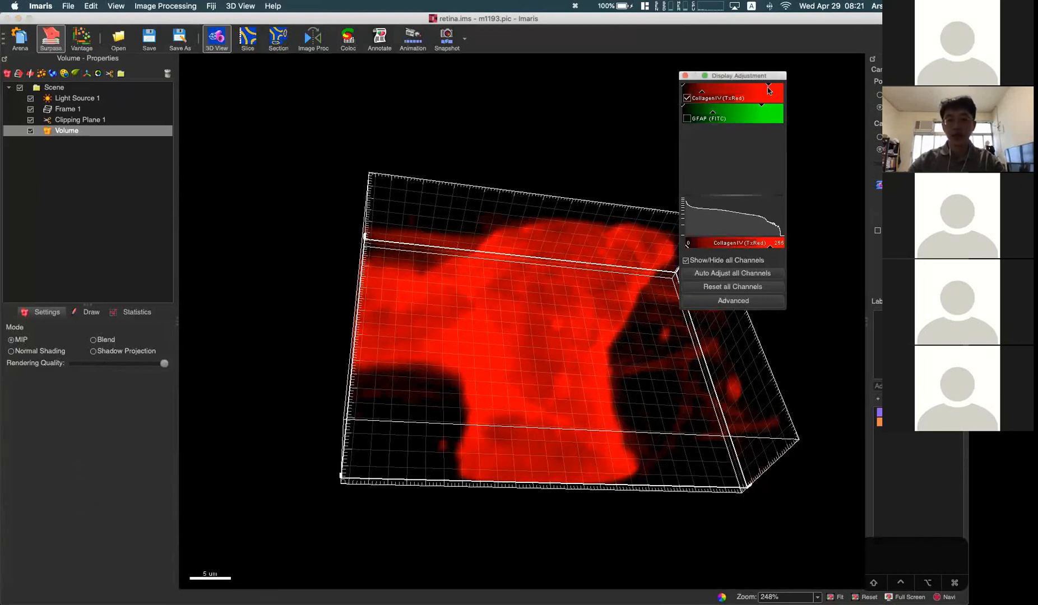
{"action": "left_click_drag", "start_coordinate": [683, 86], "coordinate": [707, 89]}
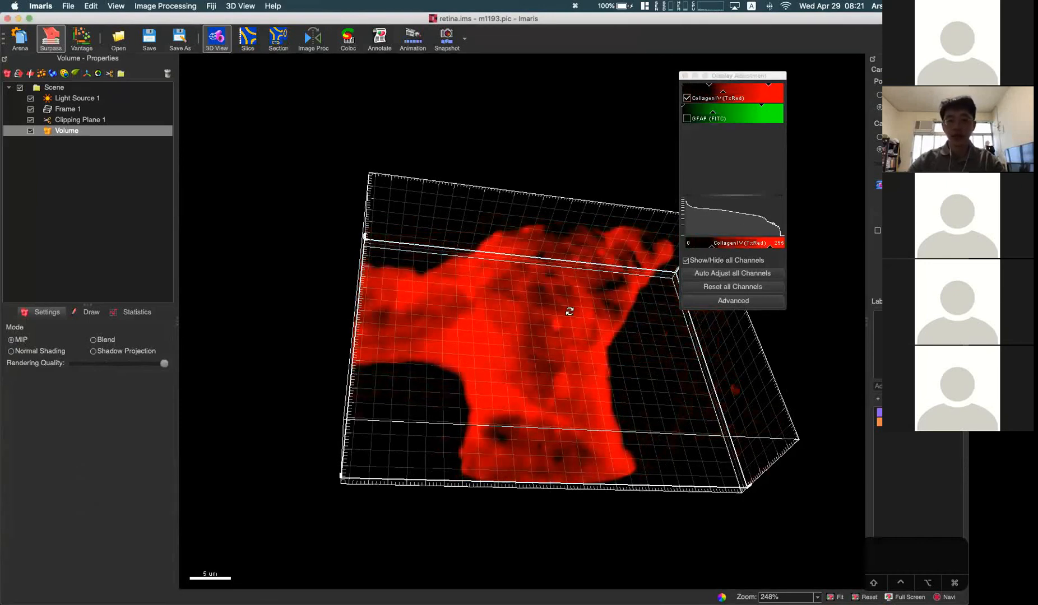
{"action": "left_click_drag", "start_coordinate": [569, 310], "coordinate": [367, 348]}
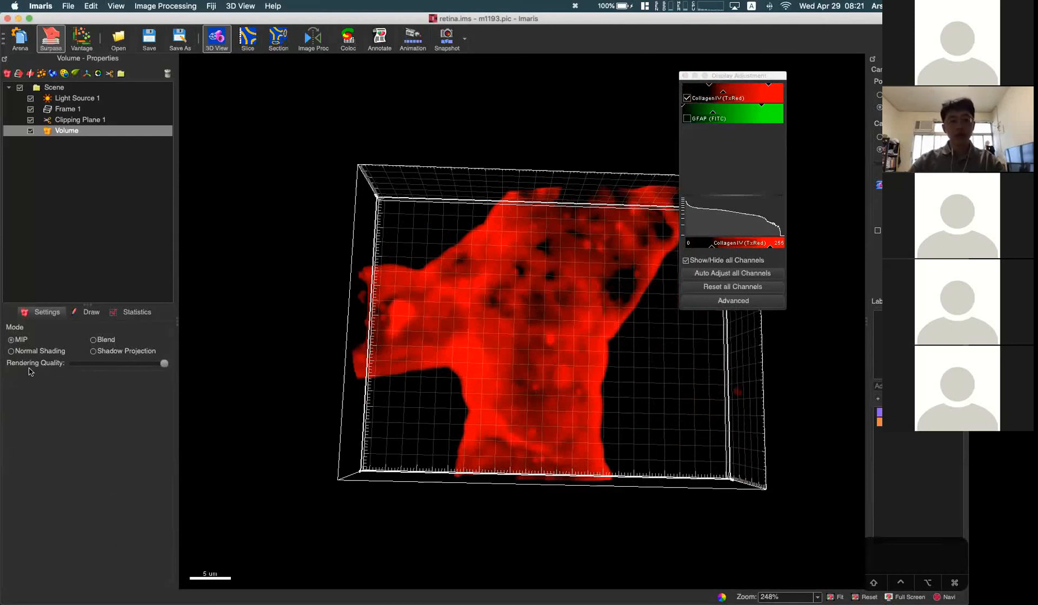
{"action": "left_click_drag", "start_coordinate": [528, 395], "coordinate": [439, 345]}
{"action": "scroll", "coordinate": [553, 313], "scroll_direction": "up", "scroll_amount": 10}
{"action": "scroll", "coordinate": [553, 314], "scroll_direction": "down", "scroll_amount": 8}
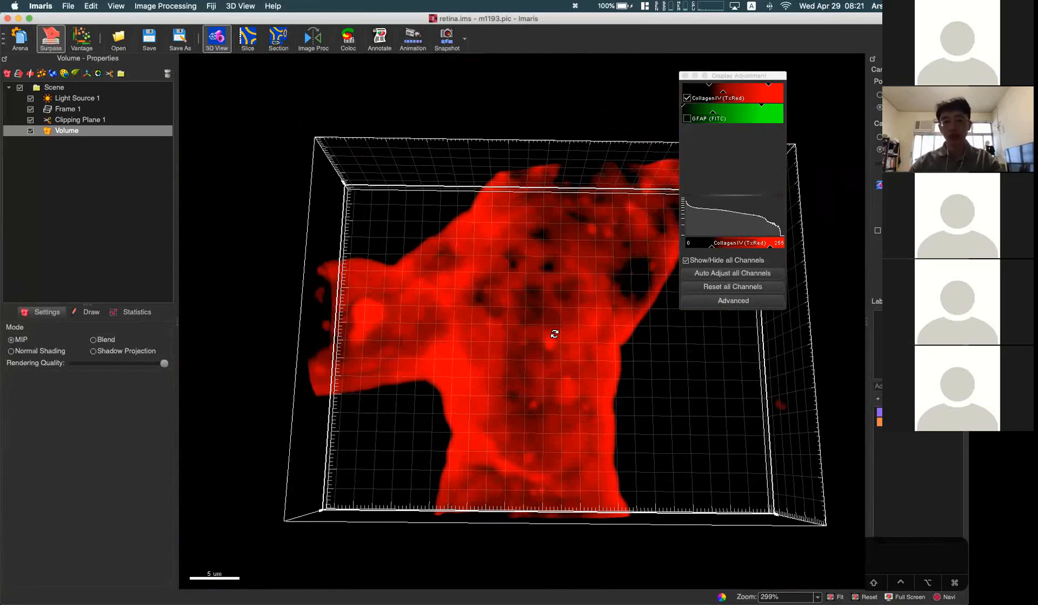
{"action": "left_click_drag", "start_coordinate": [521, 341], "coordinate": [538, 367]}
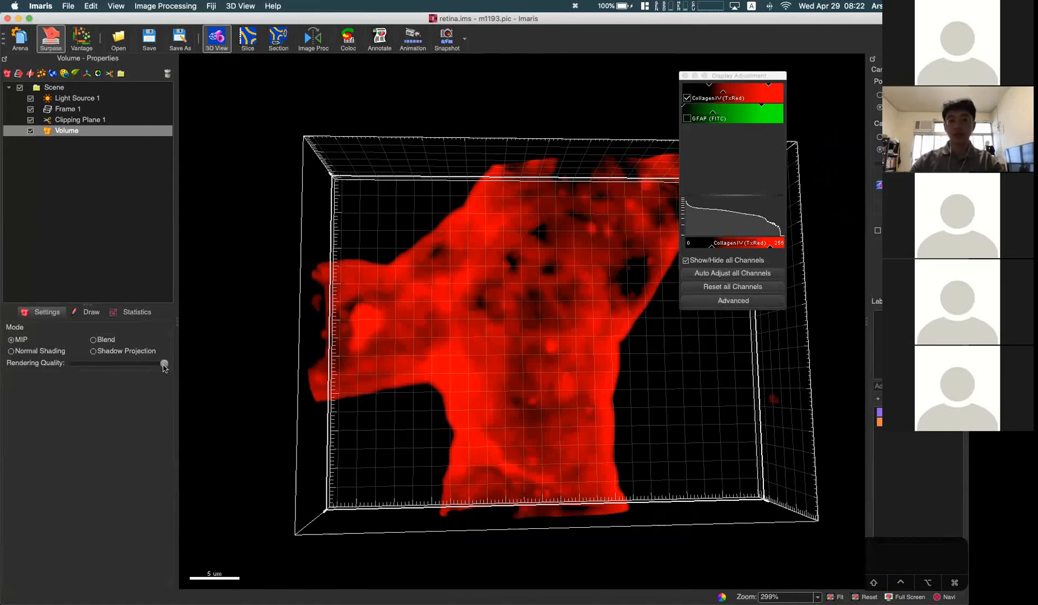
Step: Compare the MIP vessel at reduced rendering quality and at the highest quality
{"action": "left_click_drag", "start_coordinate": [164, 365], "coordinate": [131, 365]}
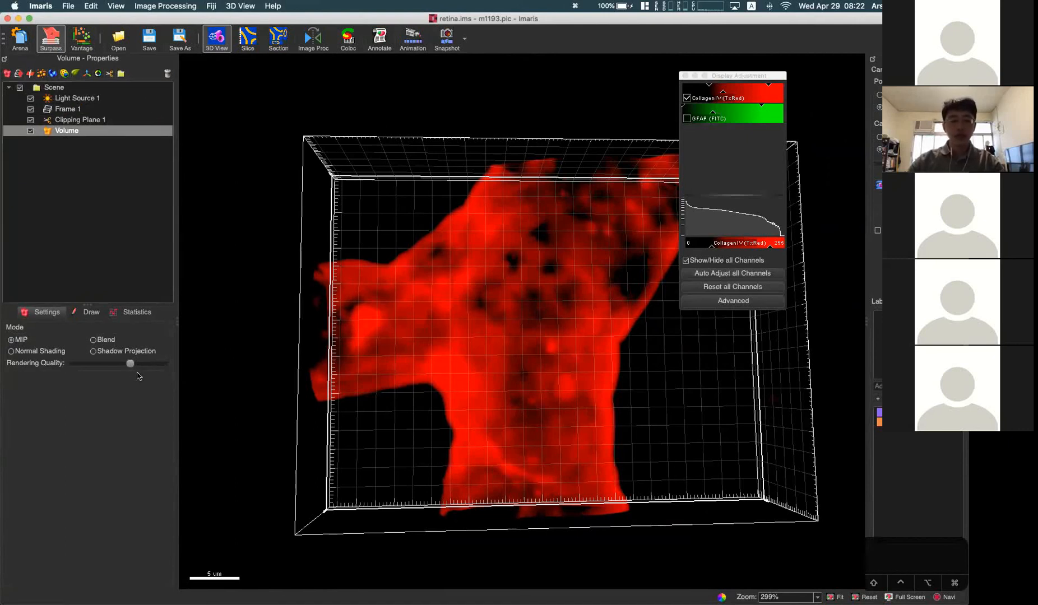
{"action": "left_click_drag", "start_coordinate": [133, 368], "coordinate": [164, 369]}
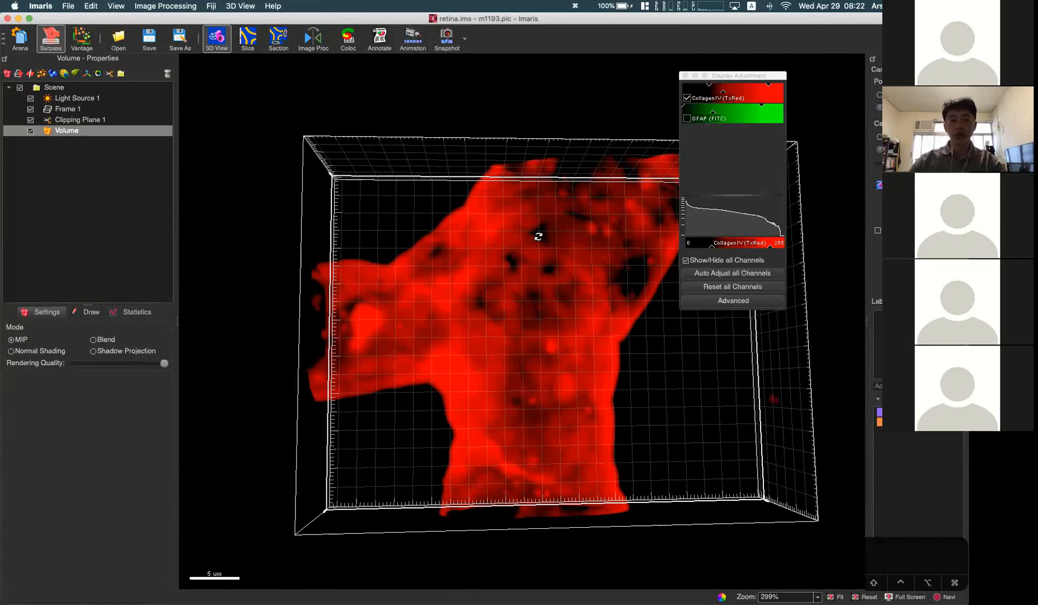
{"action": "scroll", "coordinate": [538, 237], "scroll_direction": "down", "scroll_amount": 5}
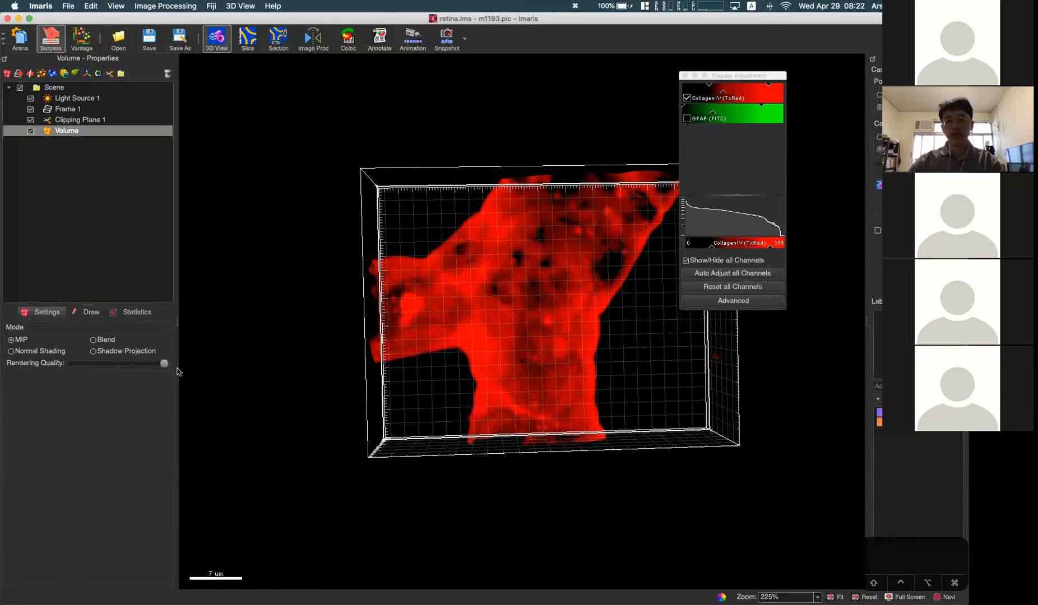
{"action": "left_click_drag", "start_coordinate": [502, 364], "coordinate": [317, 412]}
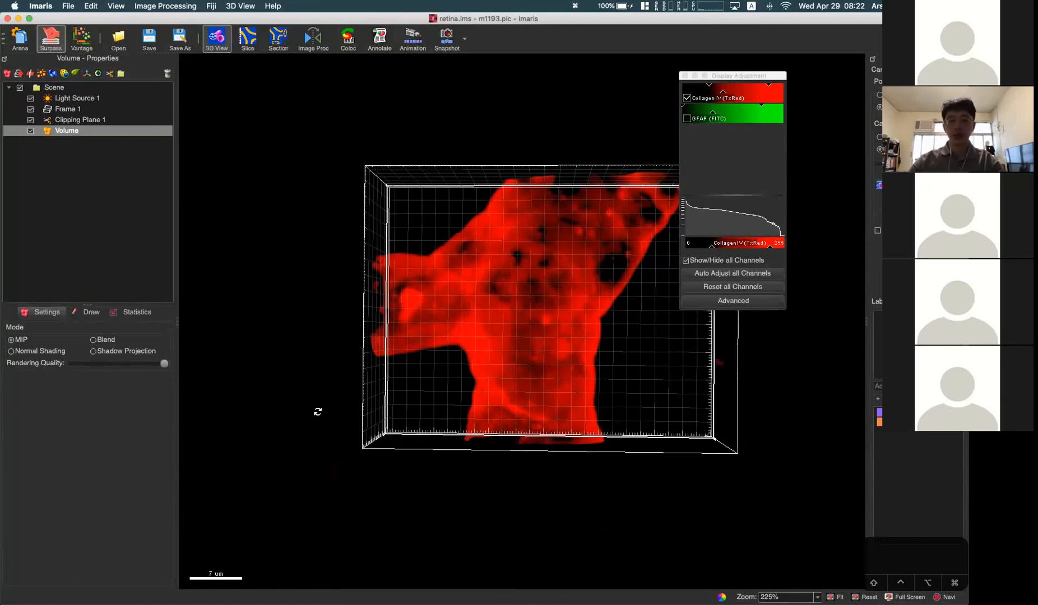
Step: Set the rendering quality slightly below the maximum and inspect the MIP vessel up close
{"action": "left_click_drag", "start_coordinate": [163, 366], "coordinate": [137, 365]}
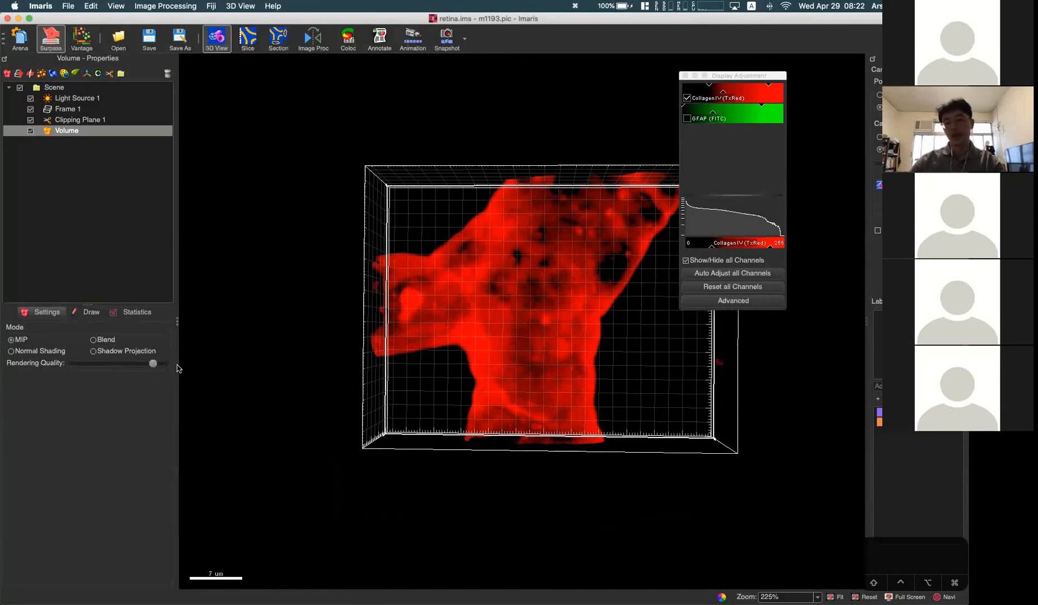
{"action": "left_click_drag", "start_coordinate": [610, 304], "coordinate": [538, 362]}
{"action": "scroll", "coordinate": [553, 327], "scroll_direction": "up", "scroll_amount": 4}
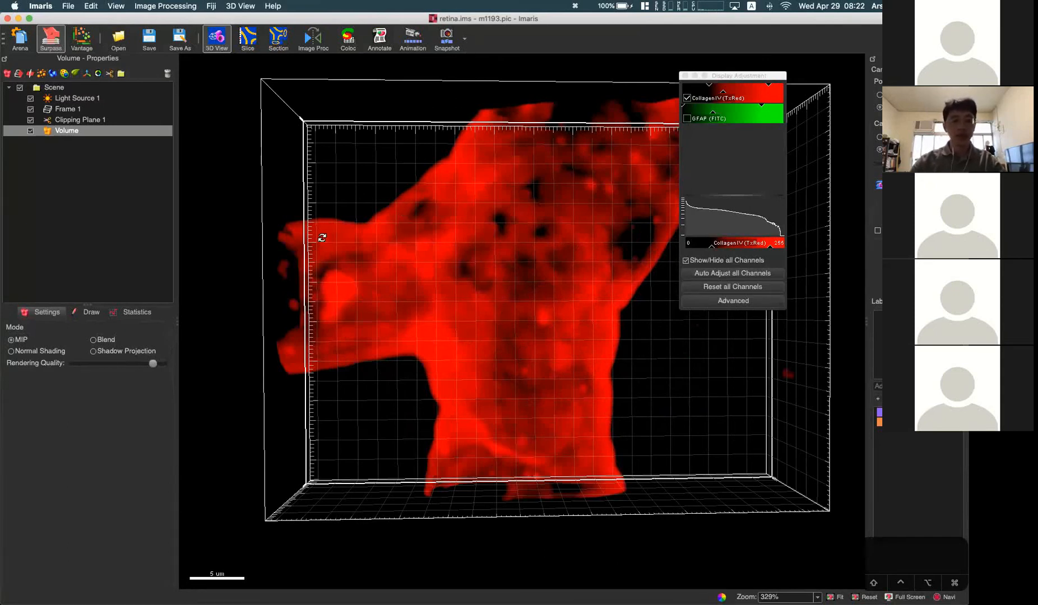
{"action": "mouse_move", "coordinate": [3, 356]}
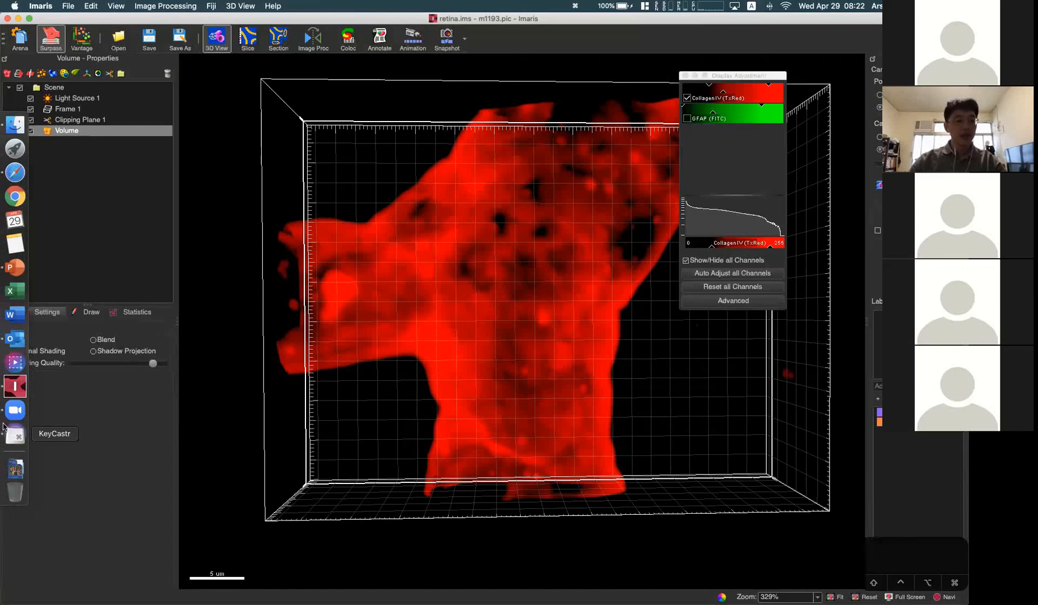